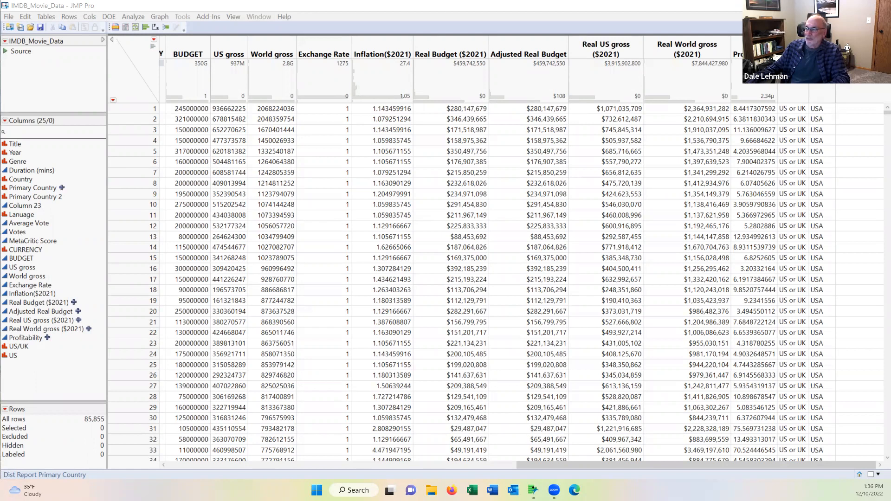
# - Inspect the formula behind the Profitability column and close the formula editor
pyautogui.click(737, 52)
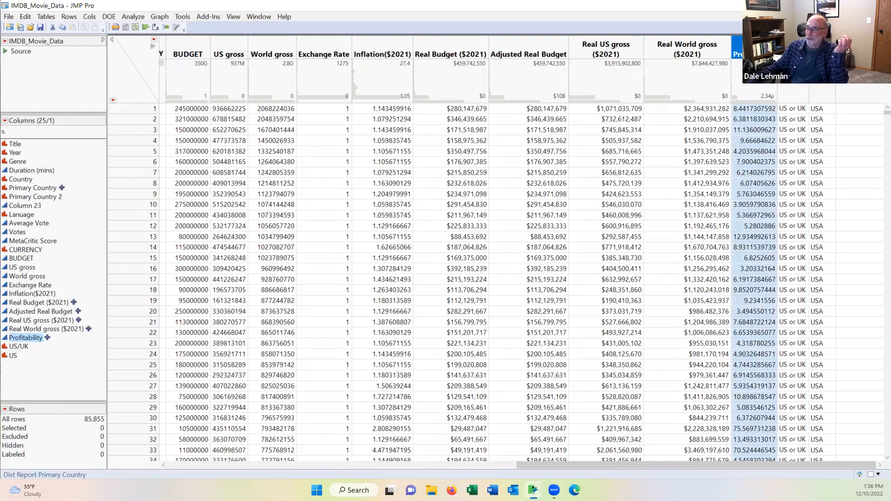
pyautogui.click(48, 338)
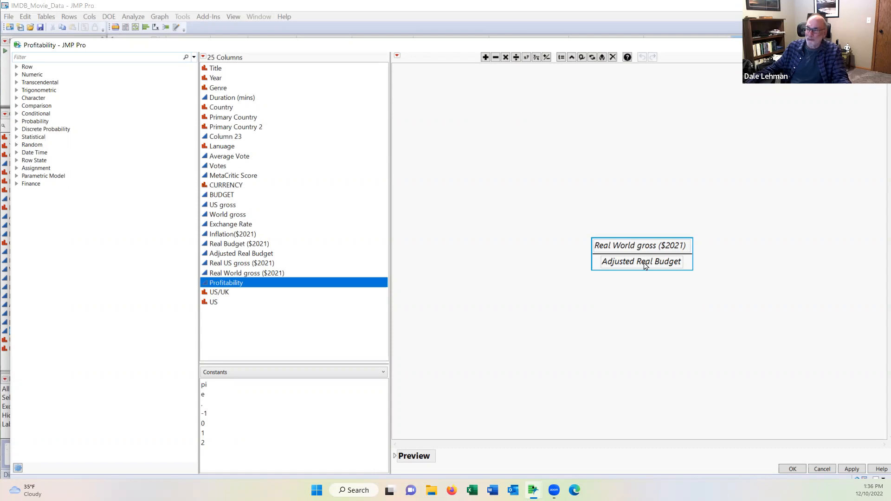
pyautogui.click(792, 469)
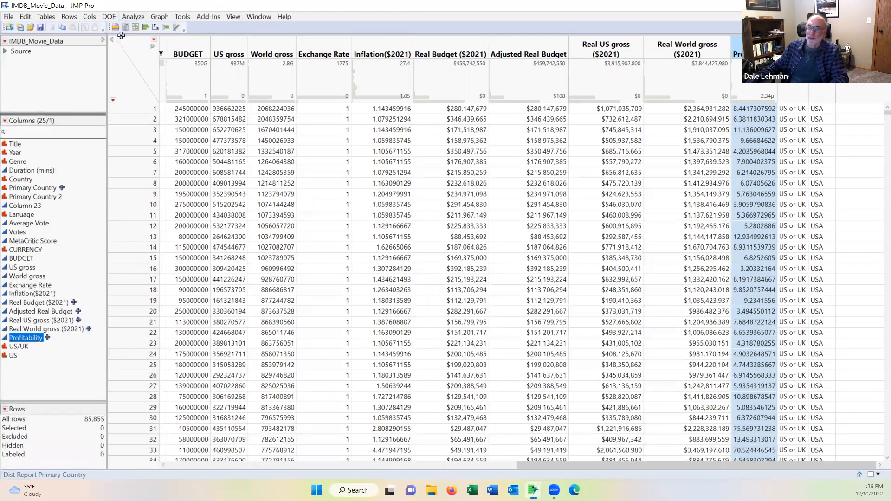
# - Plot Profitability along the X axis in a new Graph Builder window and enlarge that window
pyautogui.click(160, 16)
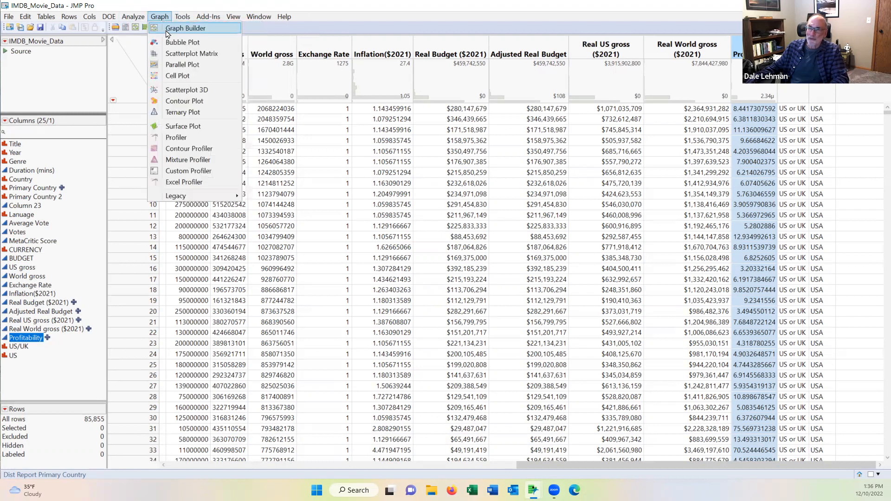
pyautogui.click(167, 29)
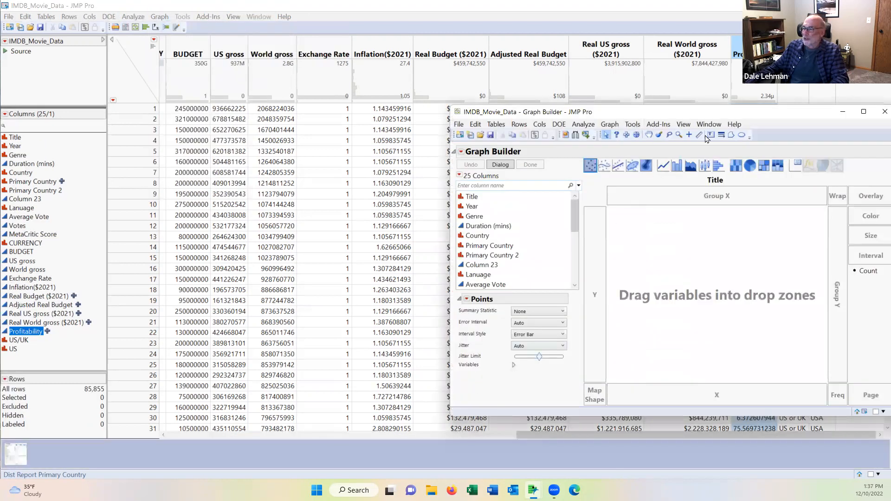
pyautogui.moveTo(734, 113); pyautogui.dragTo(476, 51)
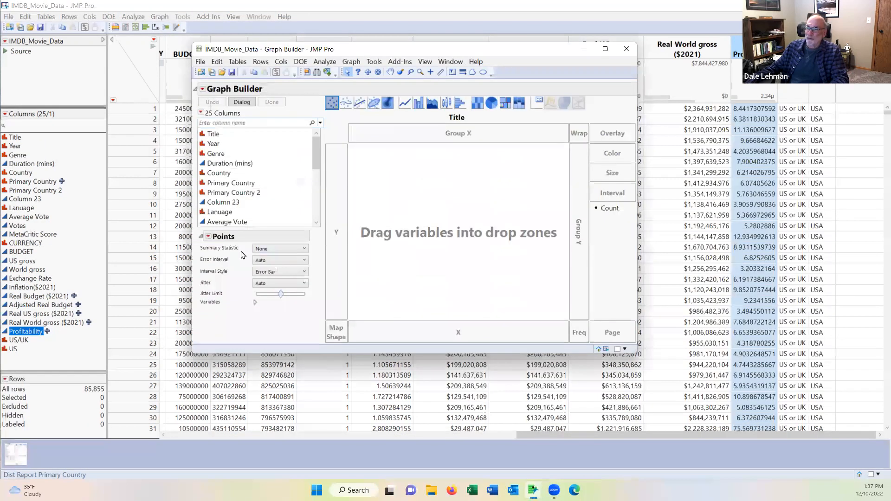
pyautogui.scroll(-2, 248, 206)
pyautogui.scroll(-4, 248, 207)
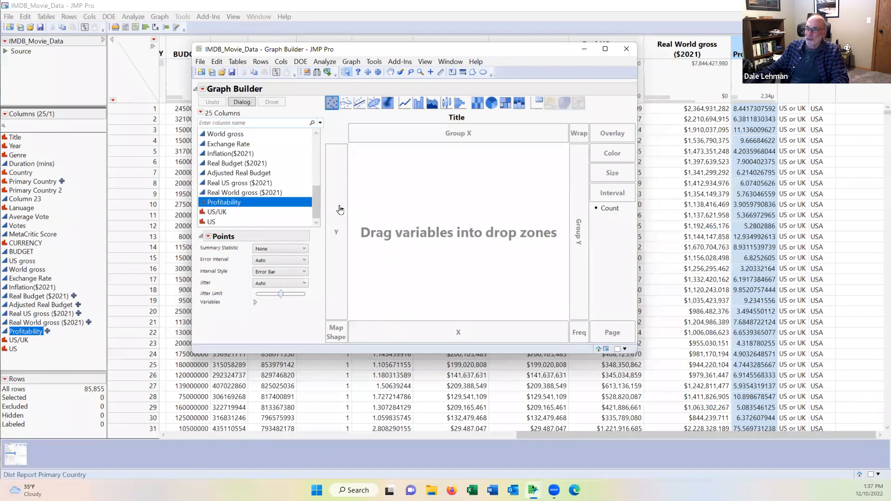
pyautogui.moveTo(232, 205); pyautogui.dragTo(404, 331)
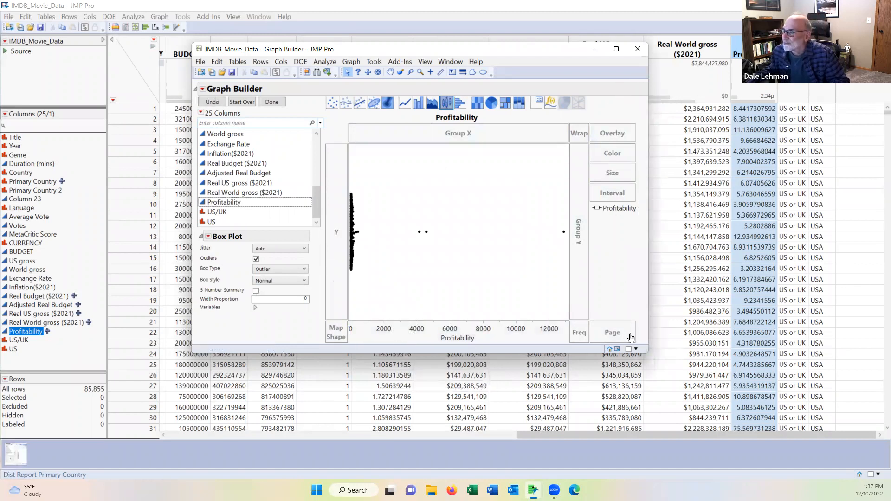
pyautogui.moveTo(644, 349); pyautogui.dragTo(712, 417)
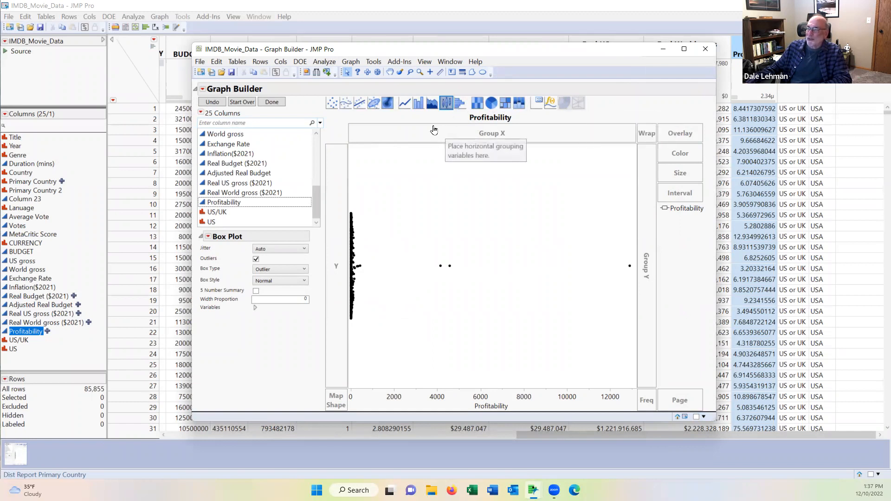
# - Change the Profitability graph from a box plot to points and lasso the three most extreme high outliers
pyautogui.click(447, 103)
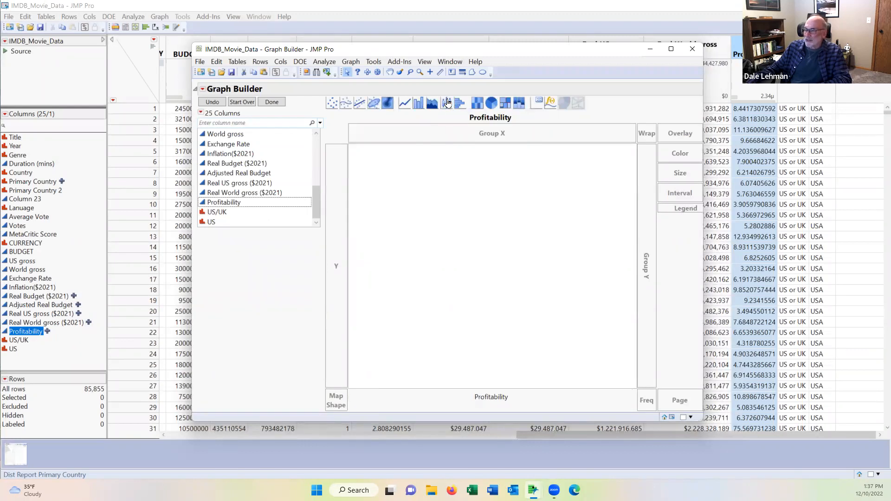
pyautogui.click(333, 103)
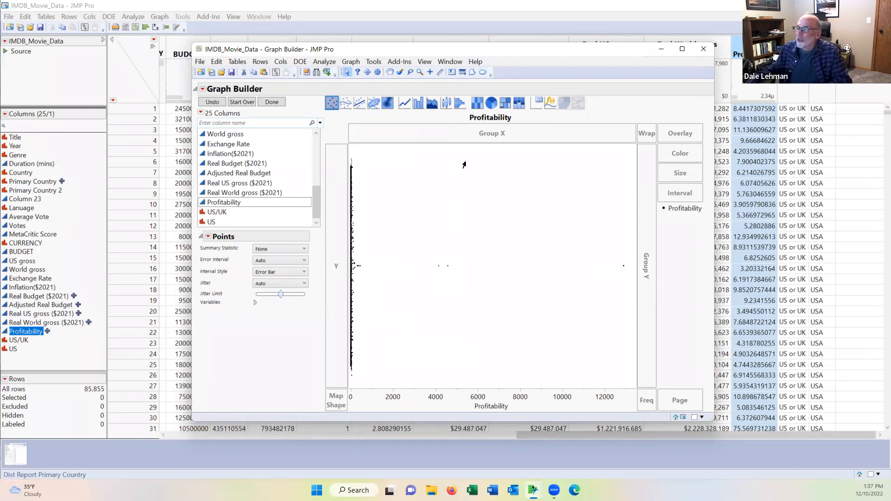
pyautogui.click(411, 73)
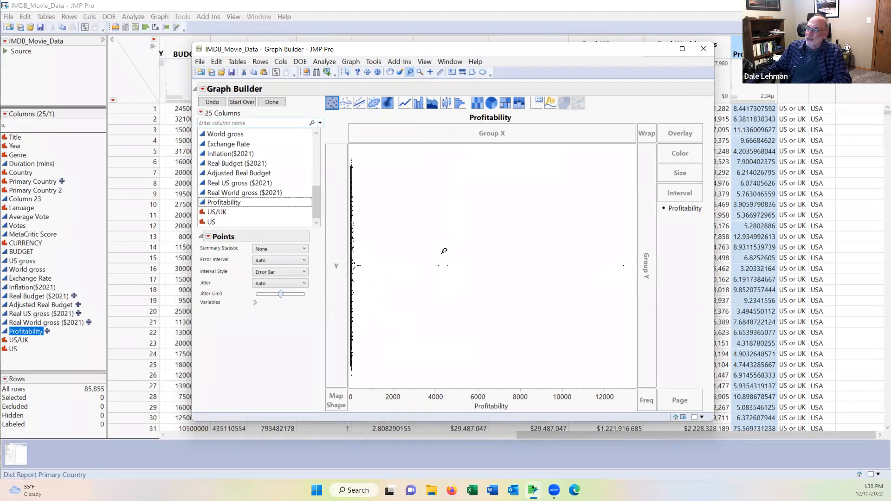
pyautogui.moveTo(440, 253)
pyautogui.mouseDown()
pyautogui.moveTo(591, 241)
pyautogui.moveTo(634, 253)
pyautogui.moveTo(621, 277)
pyautogui.moveTo(480, 297)
pyautogui.moveTo(433, 278)
pyautogui.moveTo(445, 251)
pyautogui.mouseUp()
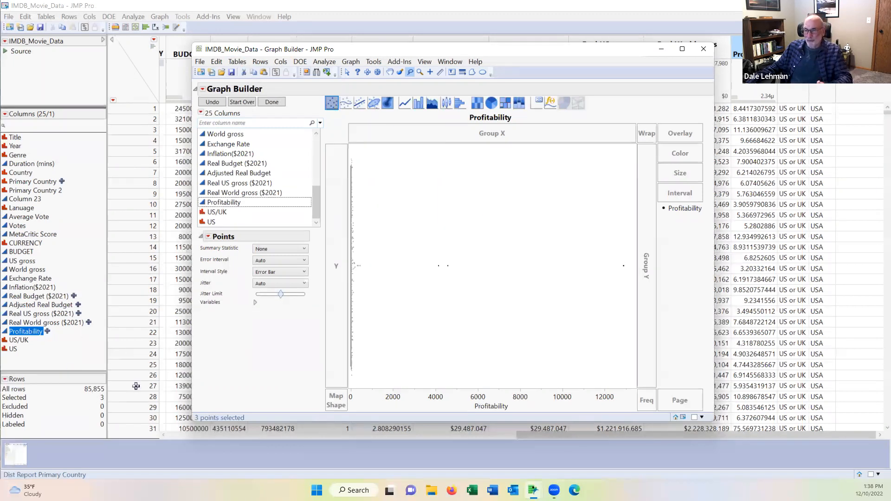
# - Create a subset table from the selected rows with all columns, keeping the output name Subset of IMDB_Movie_Data
pyautogui.click(234, 65)
pyautogui.click(262, 88)
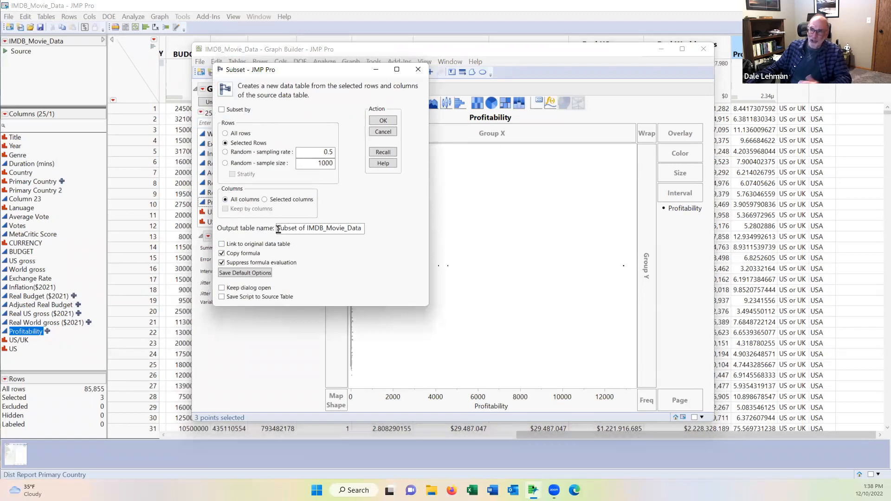
pyautogui.click(382, 122)
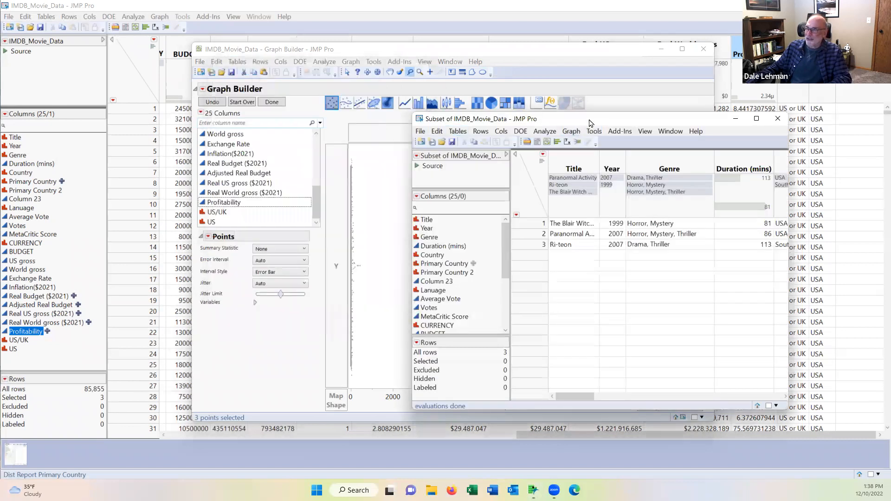
# - Reposition and widen the subset table's window, and widen its Title column to make the movie names readable
pyautogui.moveTo(584, 122); pyautogui.dragTo(296, 55)
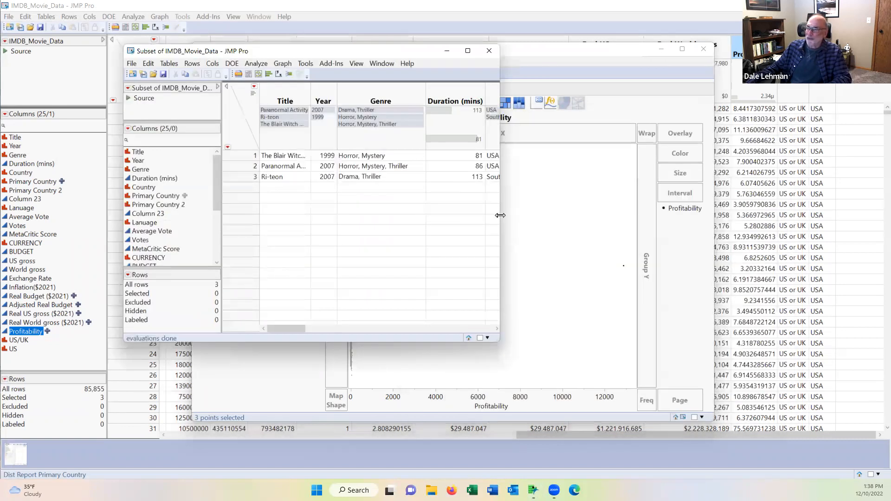
pyautogui.moveTo(500, 215); pyautogui.dragTo(750, 218)
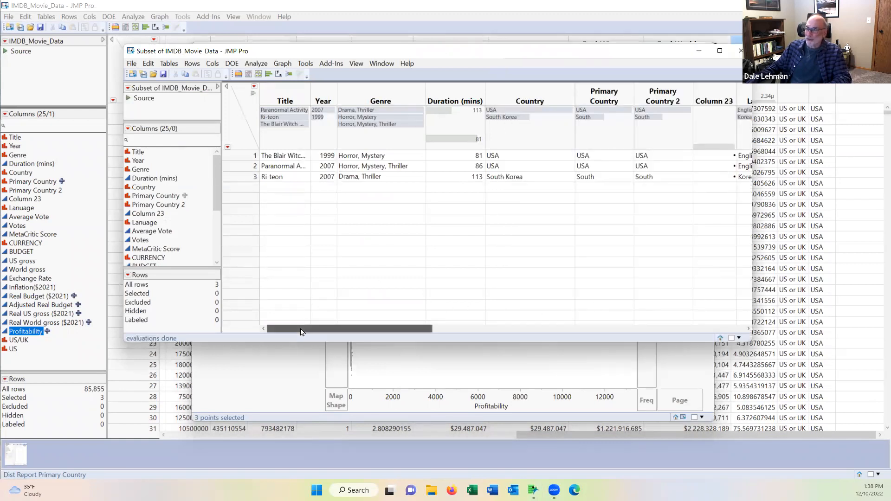
pyautogui.moveTo(300, 330); pyautogui.dragTo(301, 329)
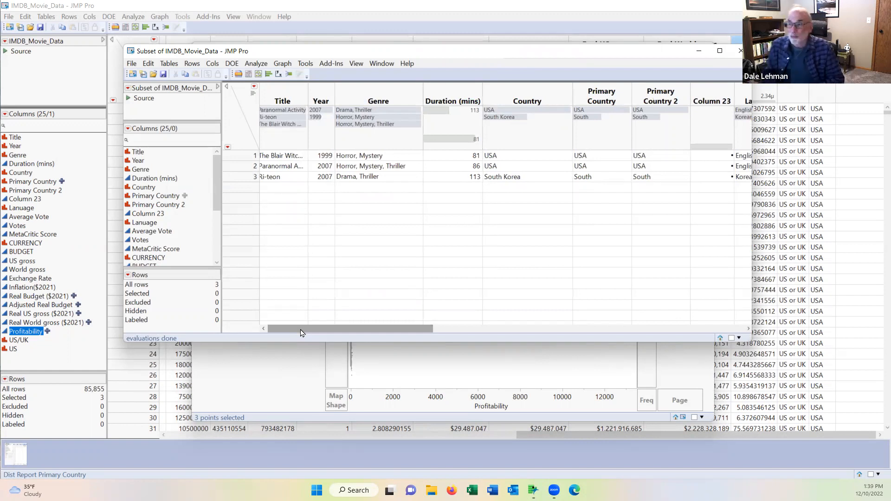
pyautogui.moveTo(300, 332); pyautogui.dragTo(296, 332)
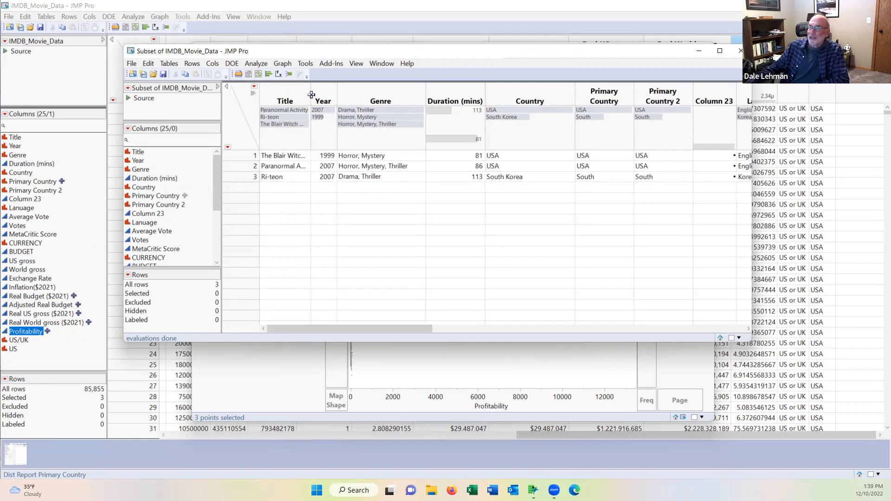
pyautogui.moveTo(311, 90); pyautogui.dragTo(338, 91)
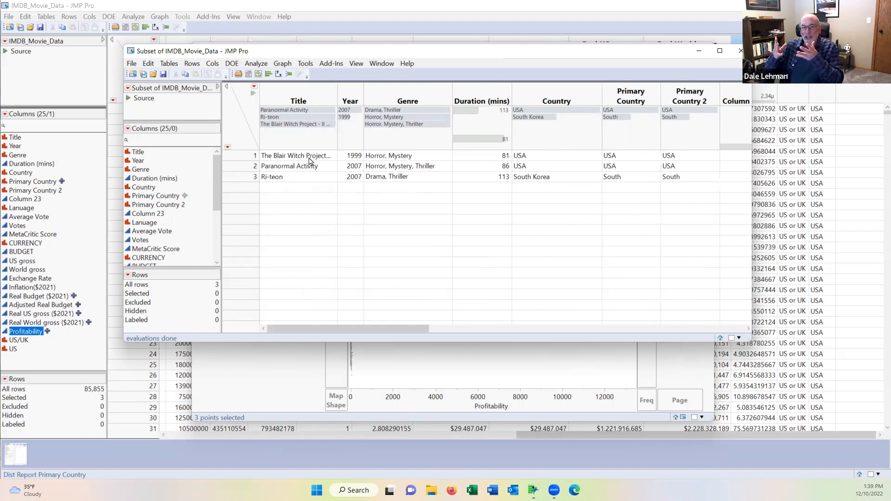
# - Examine the budget, adjusted budget, gross and Profitability columns of the outlier movies and compare them with their titles
pyautogui.moveTo(373, 329); pyautogui.dragTo(549, 357)
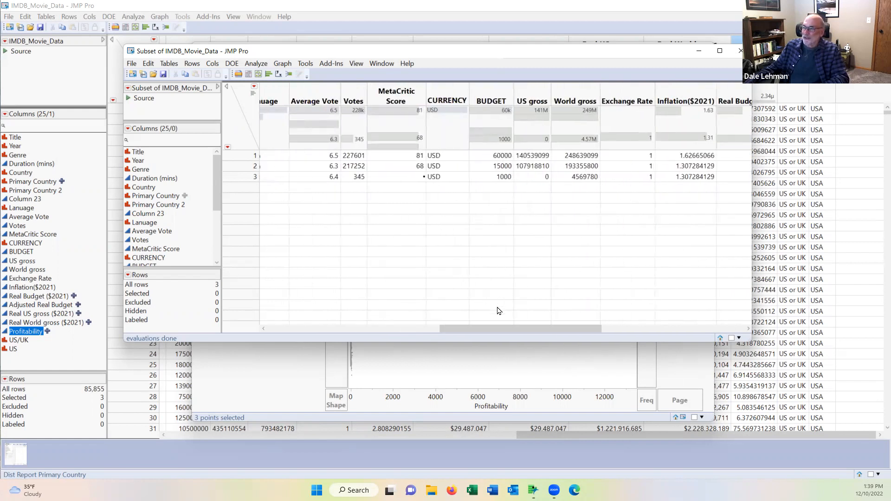
pyautogui.moveTo(478, 329); pyautogui.dragTo(611, 338)
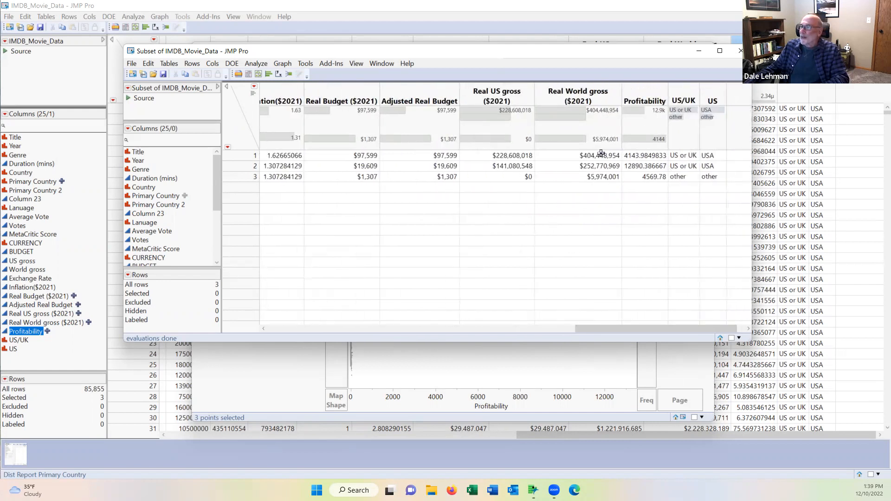
pyautogui.click(431, 158)
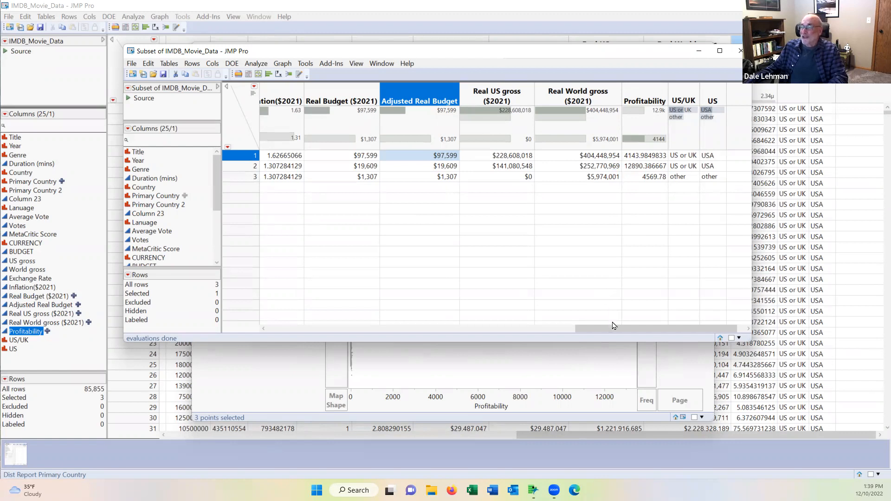
pyautogui.moveTo(603, 329); pyautogui.dragTo(617, 349)
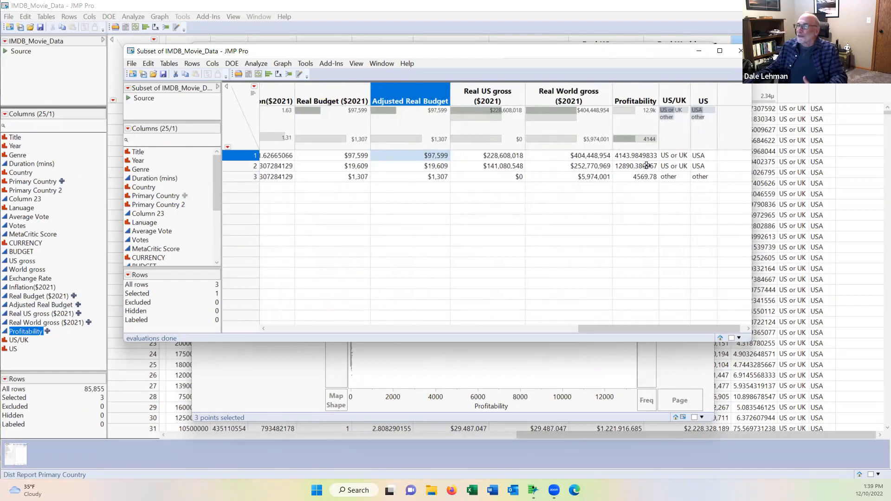
pyautogui.moveTo(627, 329); pyautogui.dragTo(290, 338)
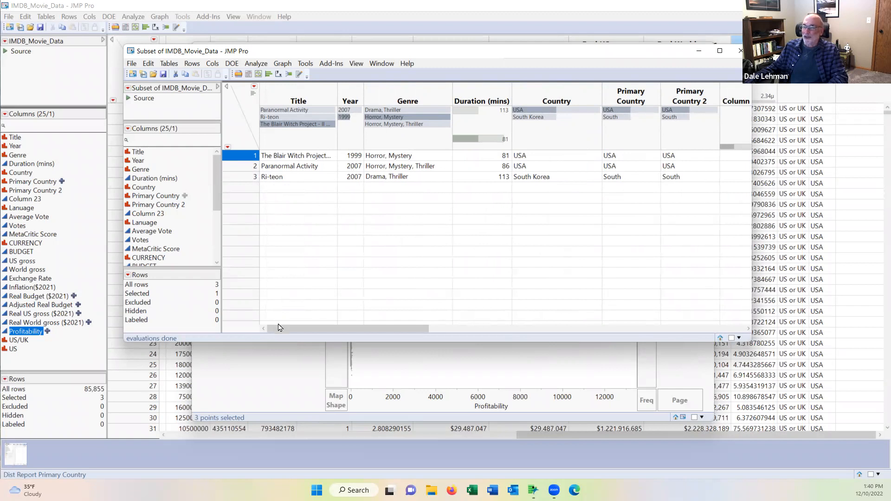
pyautogui.moveTo(284, 330); pyautogui.dragTo(567, 356)
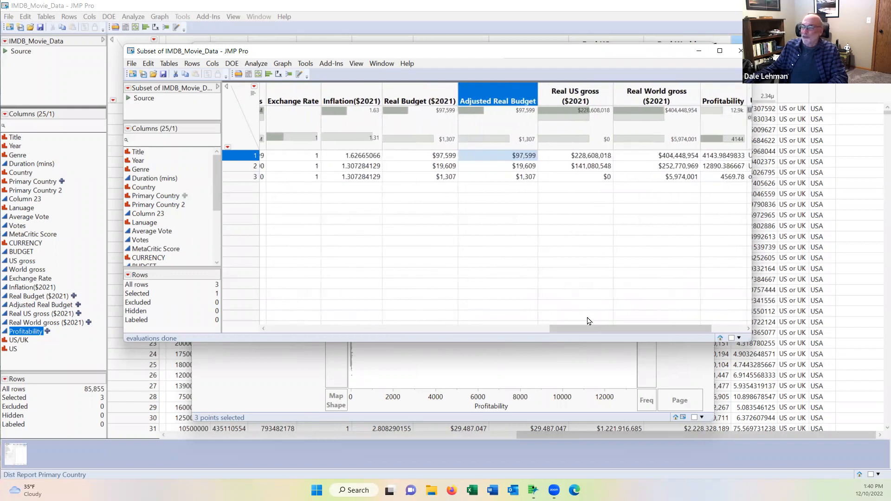
pyautogui.moveTo(585, 330); pyautogui.dragTo(276, 355)
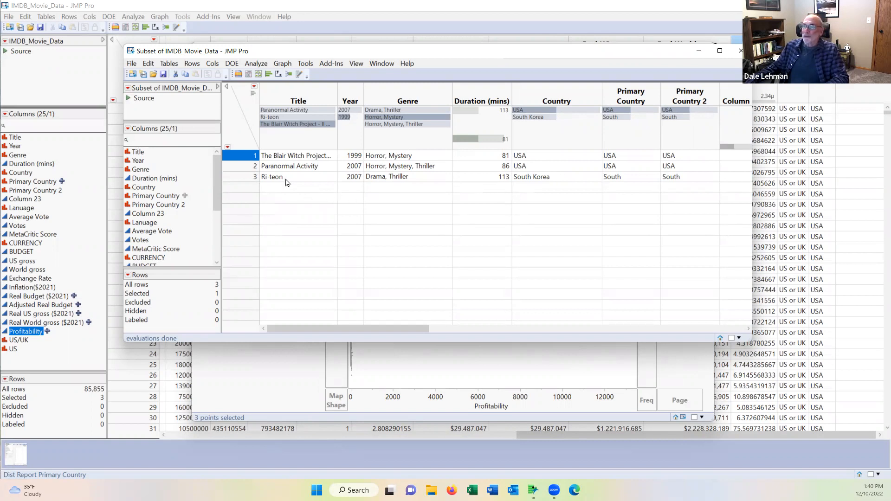
# - Select the Ri-teon row and examine its budget, world gross and profitability values
pyautogui.click(246, 176)
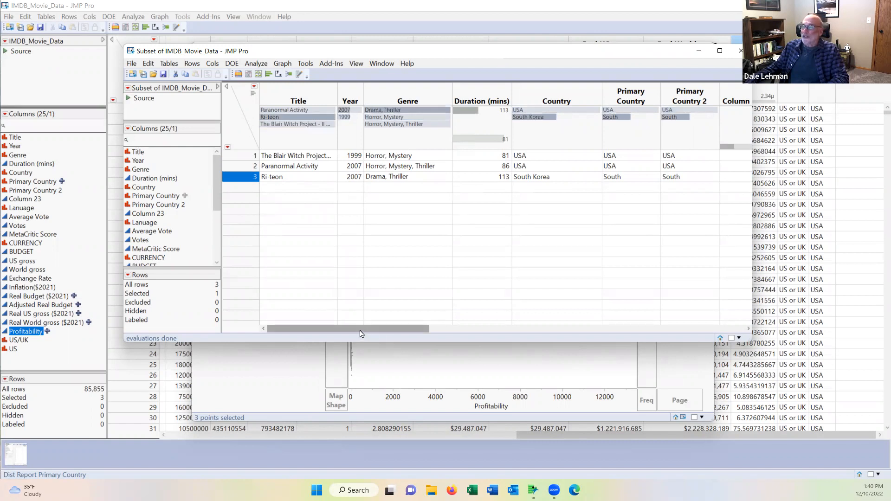
pyautogui.moveTo(361, 333); pyautogui.dragTo(555, 350)
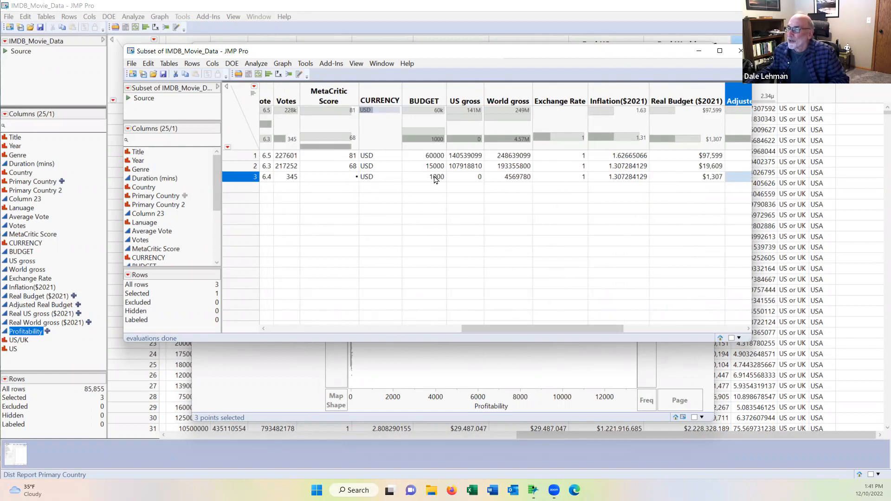
pyautogui.moveTo(480, 333); pyautogui.dragTo(548, 344)
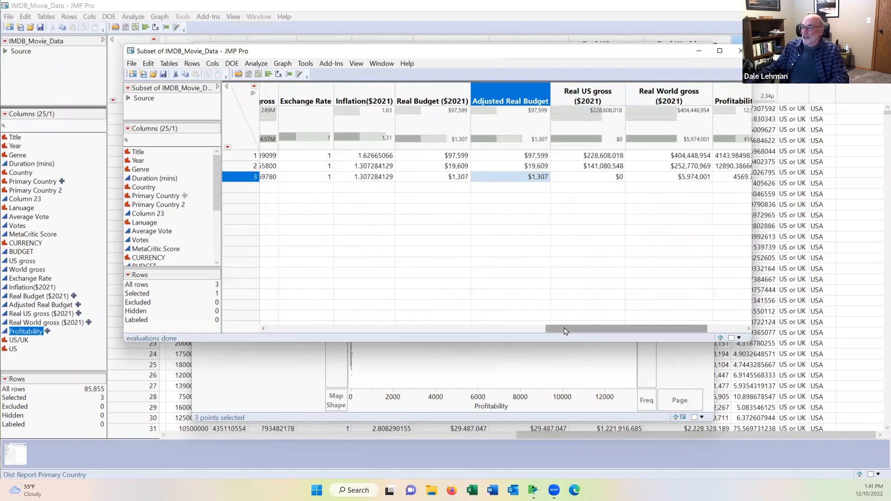
pyautogui.moveTo(565, 330); pyautogui.dragTo(587, 341)
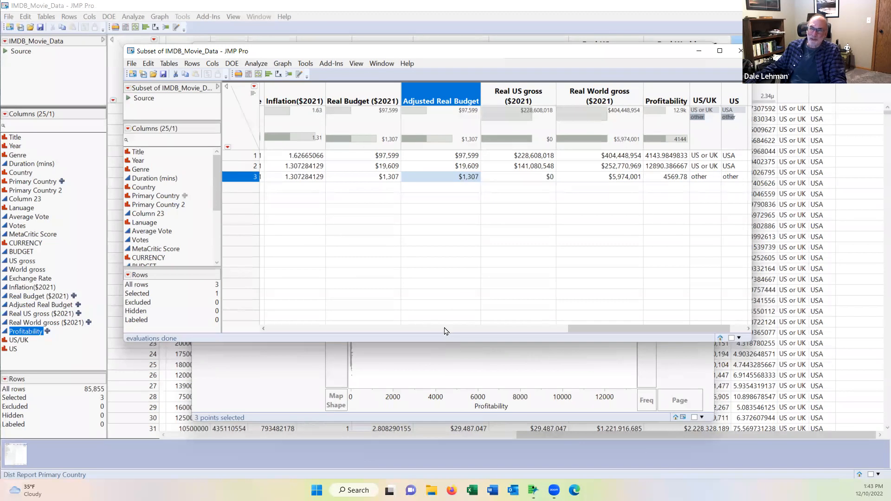
# - Close the subset table without saving it, and close the Profitability graph
pyautogui.click(740, 50)
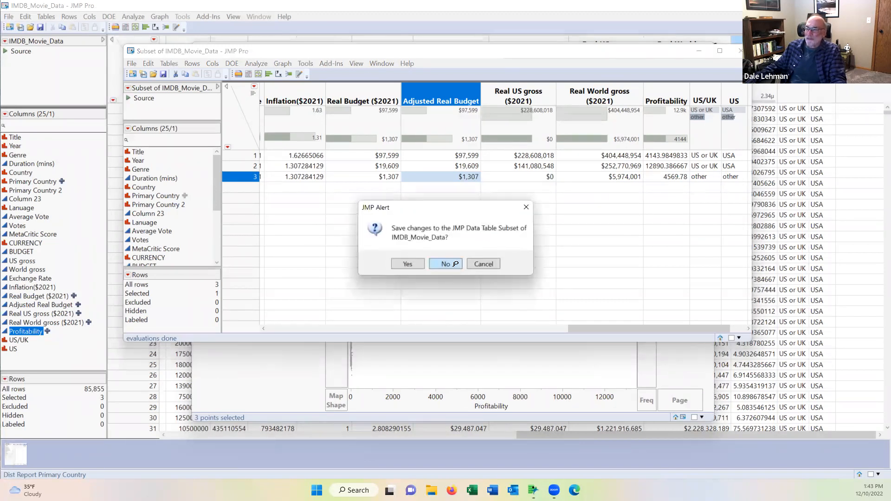
pyautogui.click(444, 264)
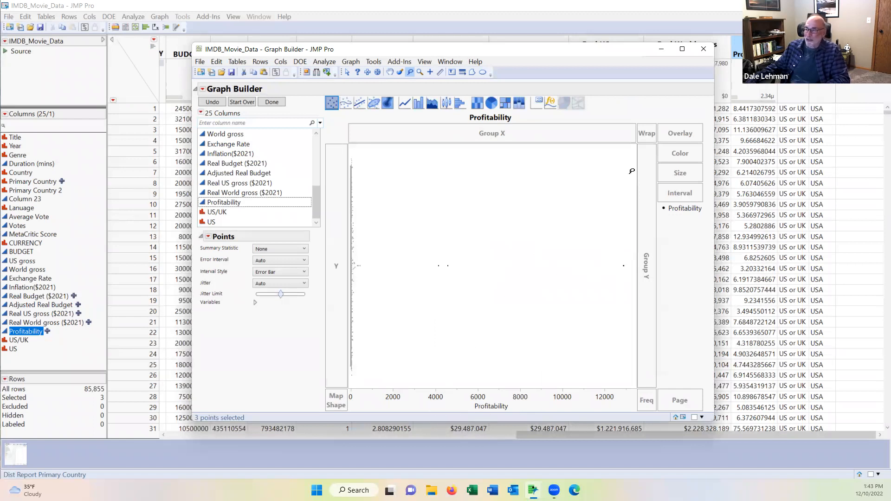
pyautogui.click(703, 52)
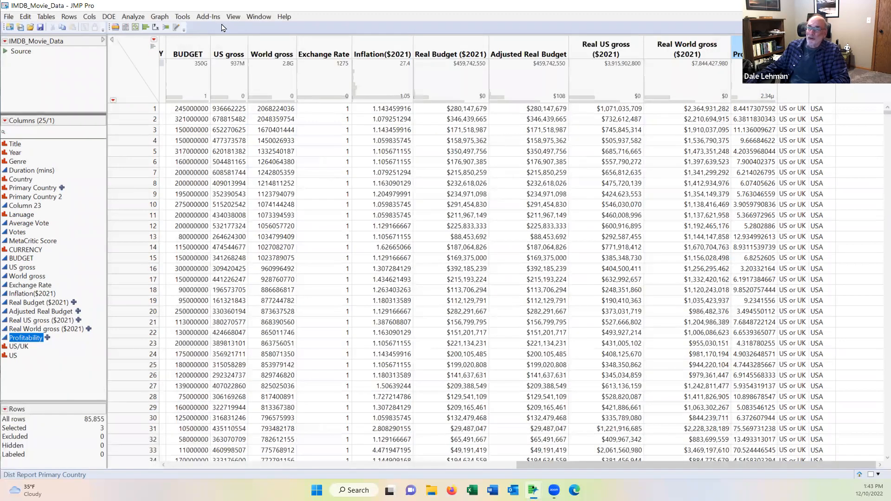
# - Open a new Graph Builder window, move it clear of the table columns, and plot Profitability on the Y axis
pyautogui.click(160, 16)
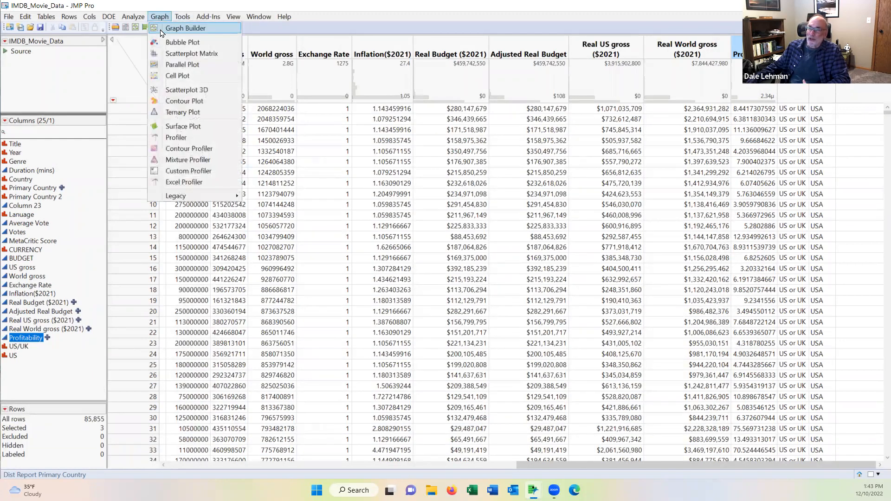
pyautogui.click(185, 29)
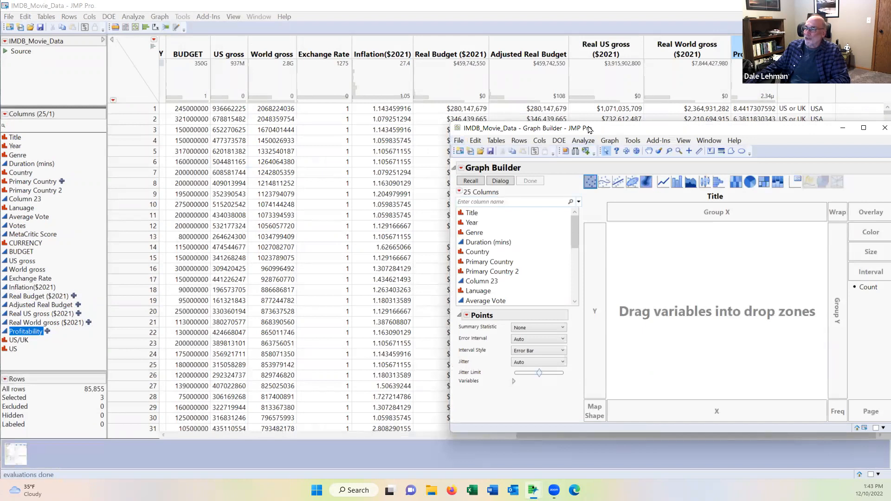
pyautogui.moveTo(589, 129); pyautogui.dragTo(286, 16)
pyautogui.moveTo(275, 116); pyautogui.dragTo(274, 181)
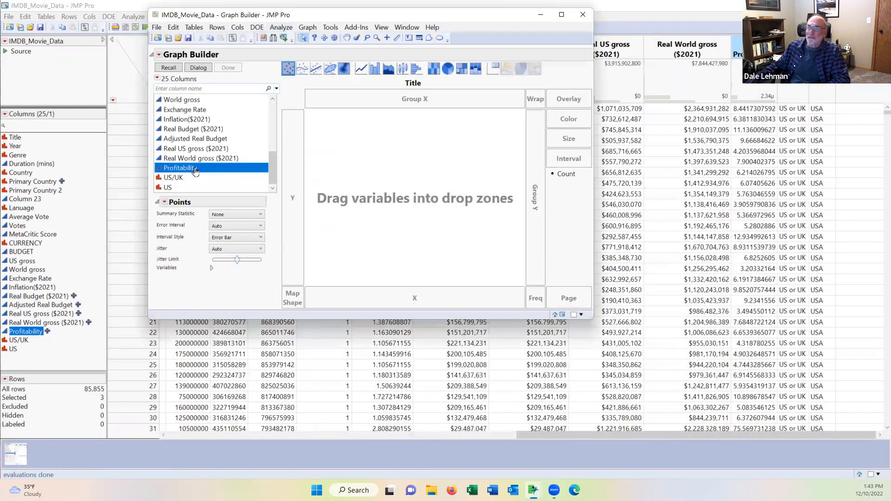
pyautogui.moveTo(195, 172); pyautogui.dragTo(295, 160)
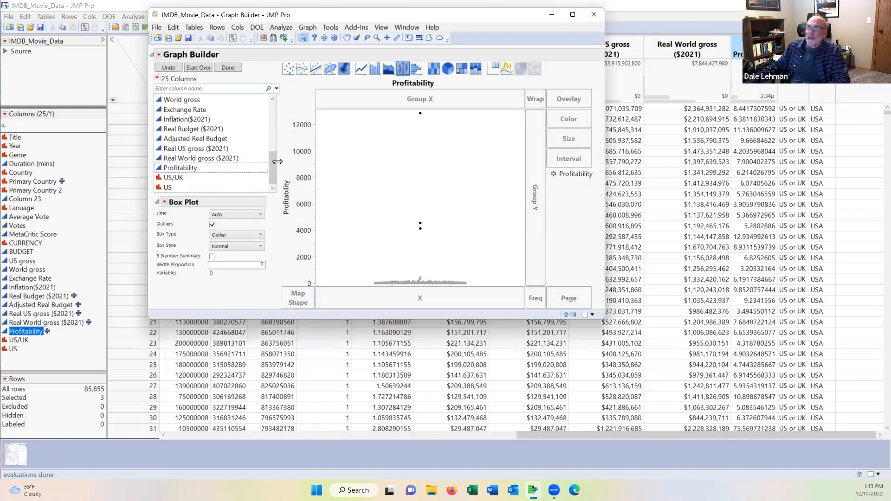
# - Add Year to the X axis of the Profitability graph and maximize the graph window
pyautogui.scroll(5, 272, 144)
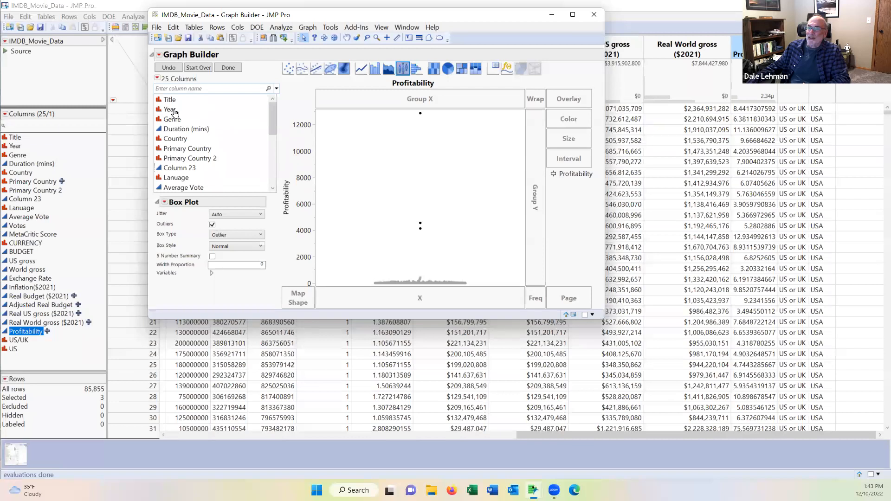
pyautogui.click(174, 111)
pyautogui.moveTo(173, 109); pyautogui.dragTo(377, 305)
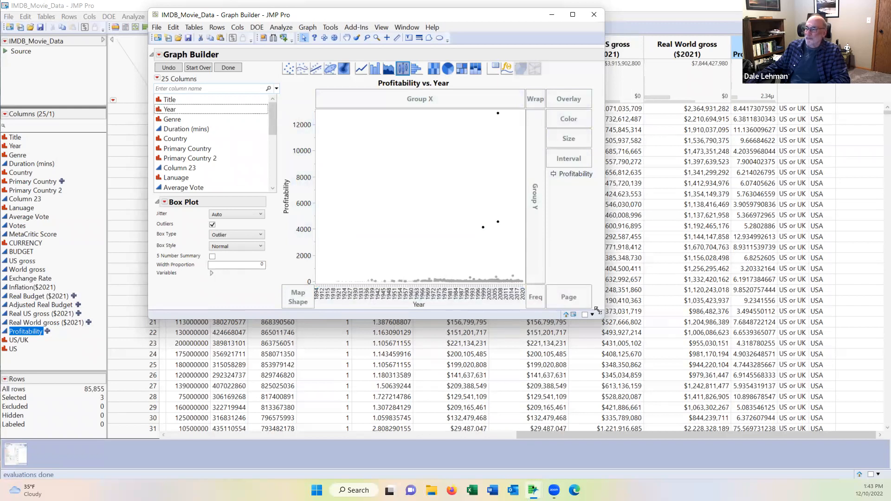
pyautogui.click(572, 16)
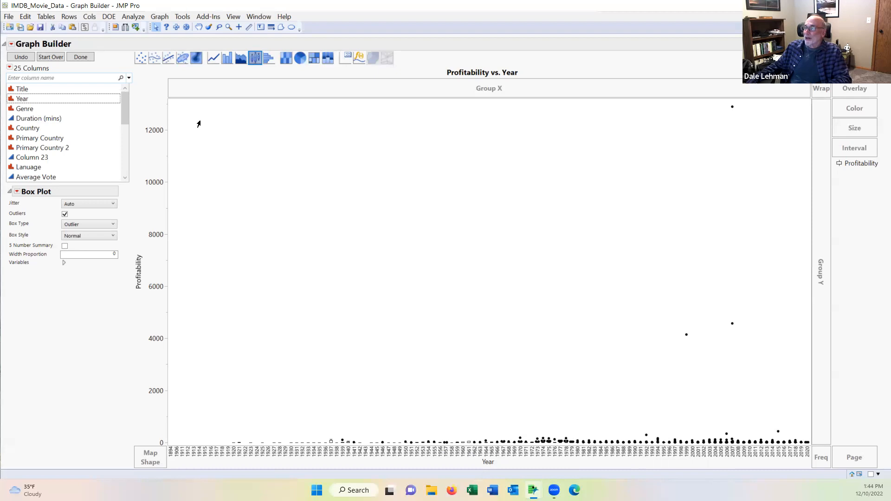
# - Lasso the three extreme Profitability outliers in the graph and hide their rows
pyautogui.click(219, 27)
pyautogui.moveTo(710, 111)
pyautogui.mouseDown()
pyautogui.moveTo(780, 128)
pyautogui.moveTo(763, 308)
pyautogui.moveTo(685, 376)
pyautogui.moveTo(664, 241)
pyautogui.moveTo(718, 116)
pyautogui.moveTo(711, 108)
pyautogui.mouseUp()
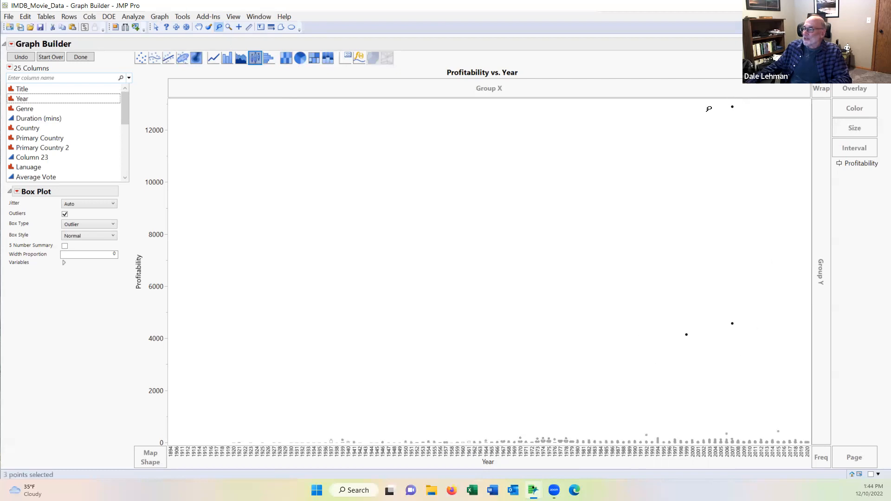
pyautogui.click(132, 18)
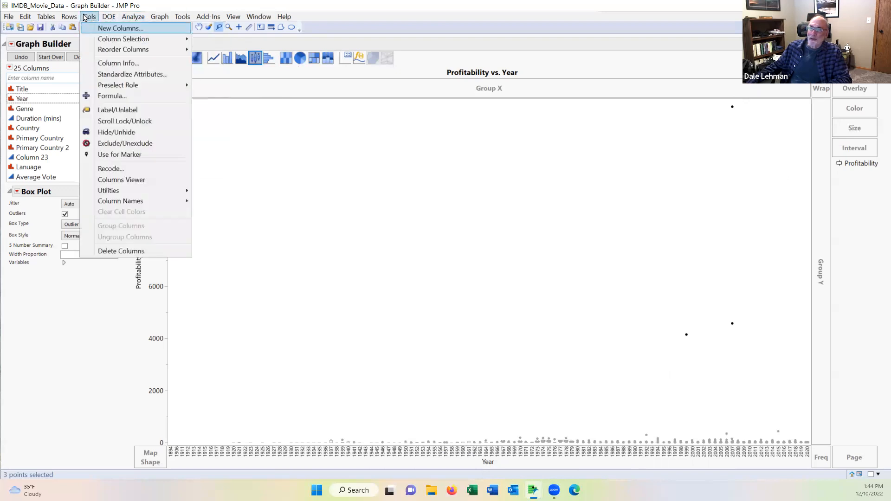
pyautogui.moveTo(77, 16)
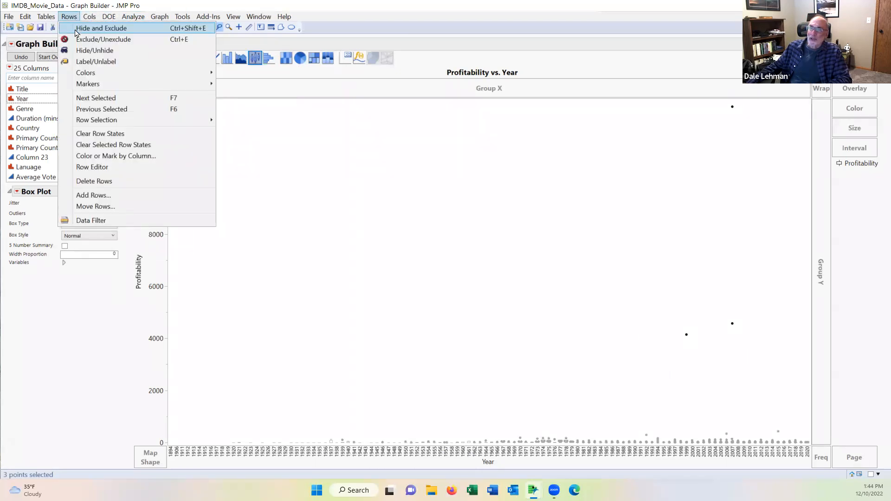
pyautogui.click(85, 52)
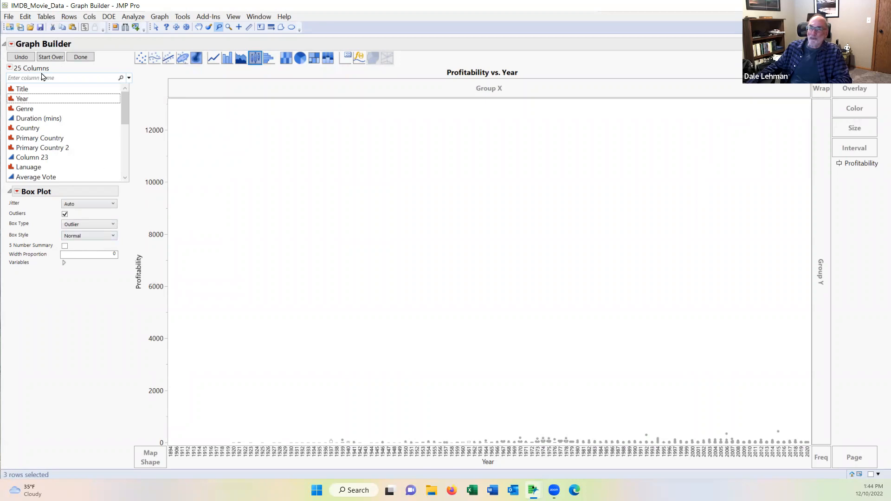
# - Start the graph over and rebuild it with Profitability on the Y axis and Year on the X axis
pyautogui.click(47, 57)
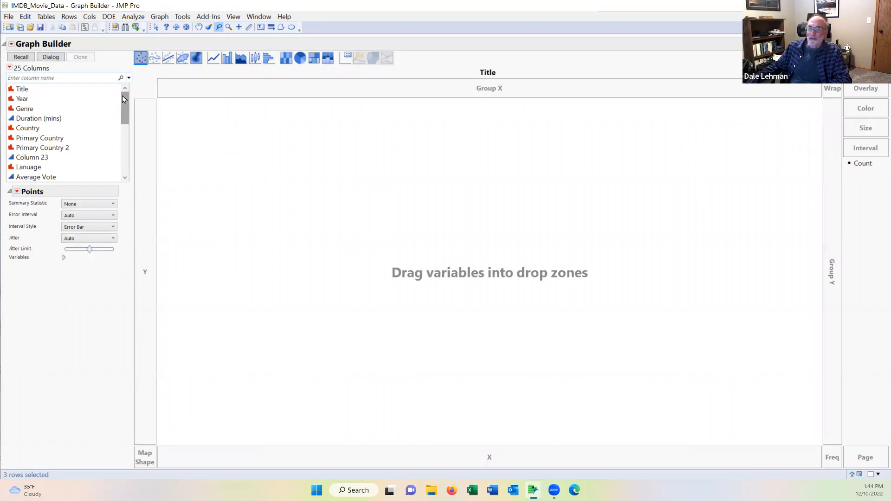
pyautogui.moveTo(123, 99); pyautogui.dragTo(122, 149)
pyautogui.click(42, 160)
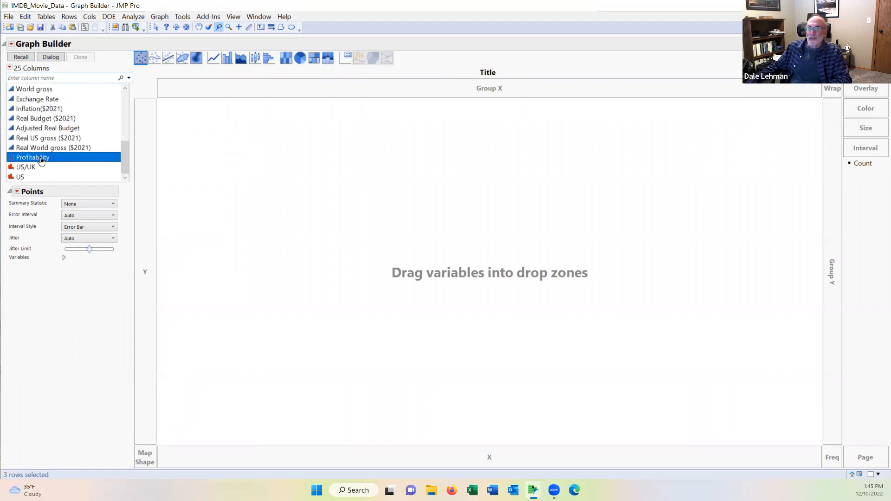
pyautogui.moveTo(43, 161); pyautogui.dragTo(139, 183)
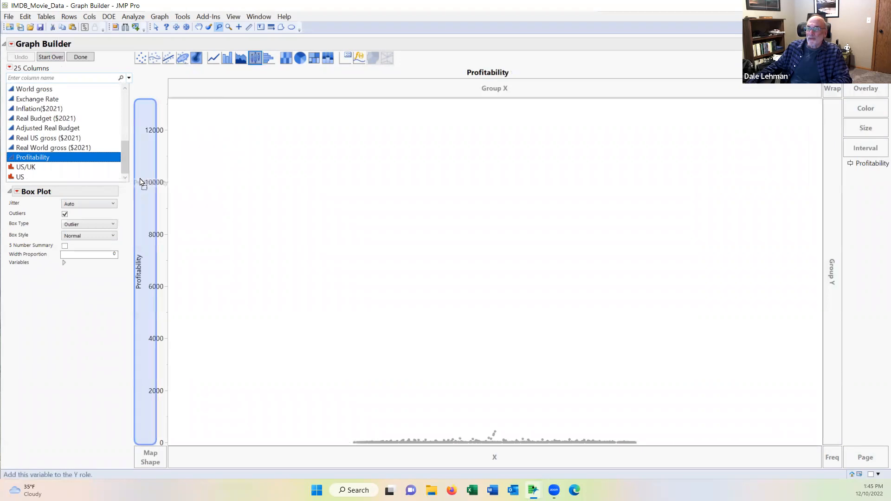
pyautogui.moveTo(124, 151); pyautogui.dragTo(129, 92)
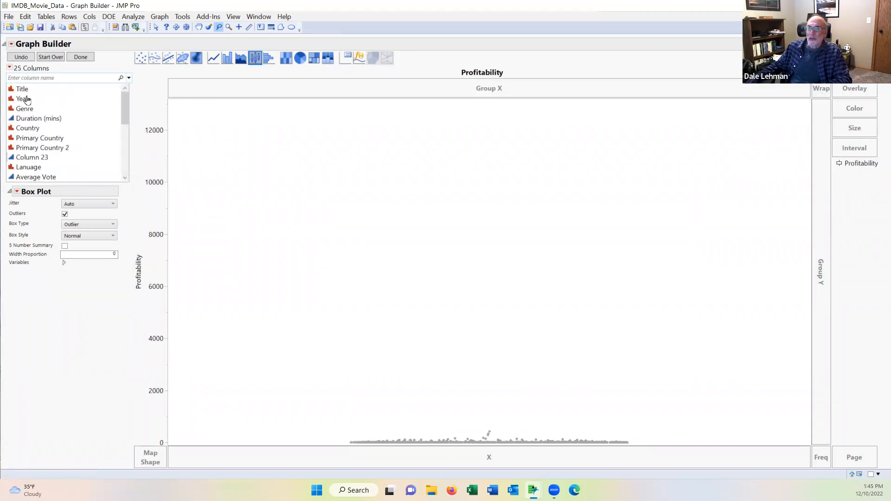
pyautogui.click(27, 100)
pyautogui.moveTo(27, 100); pyautogui.dragTo(342, 467)
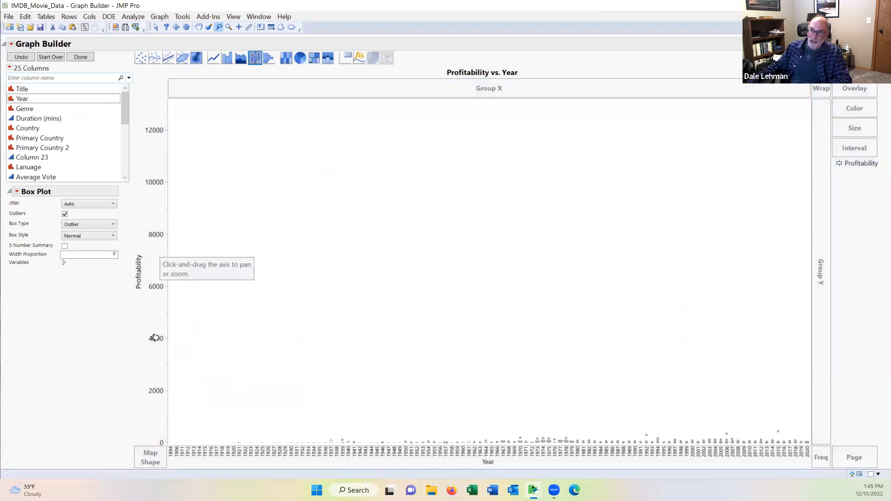
# - Set the Profitability axis to a minimum of 0, a maximum of 100 and an increment of 10
pyautogui.doubleClick(153, 234)
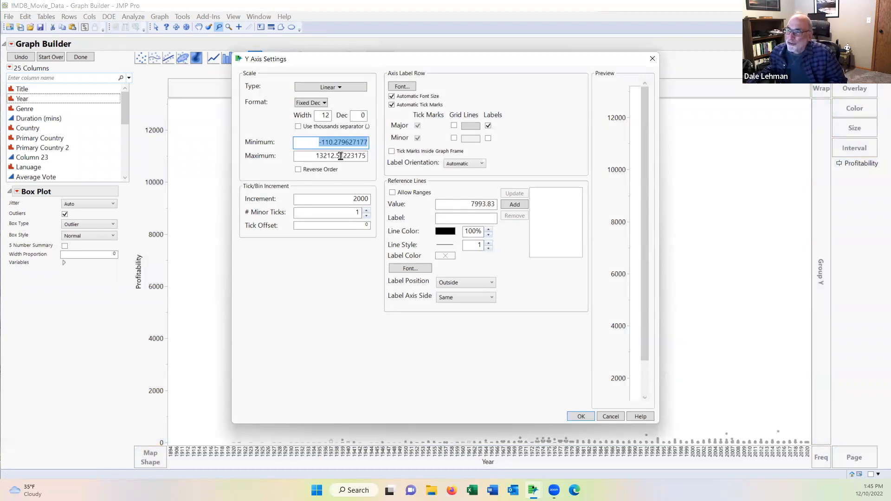
pyautogui.write('0')
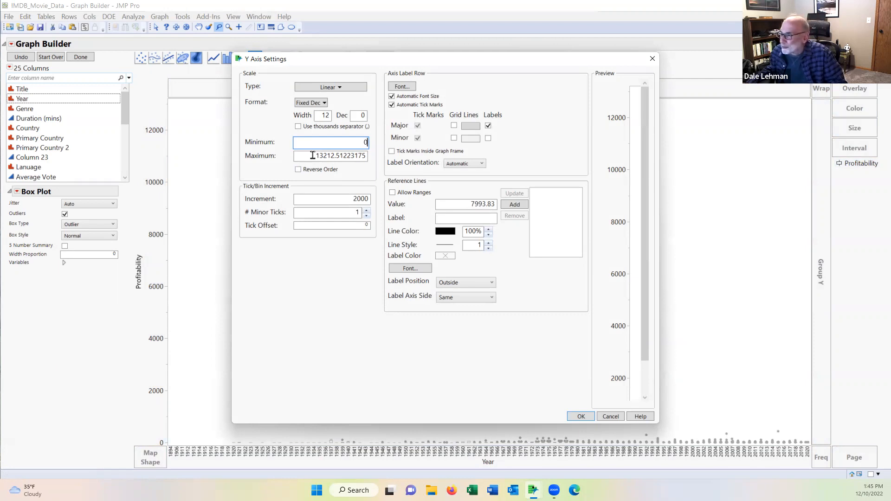
pyautogui.press('Tab')
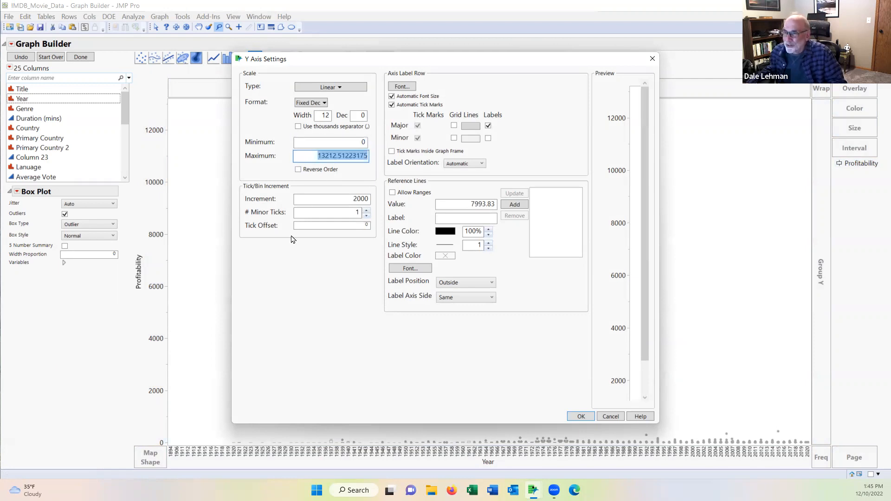
pyautogui.write('100')
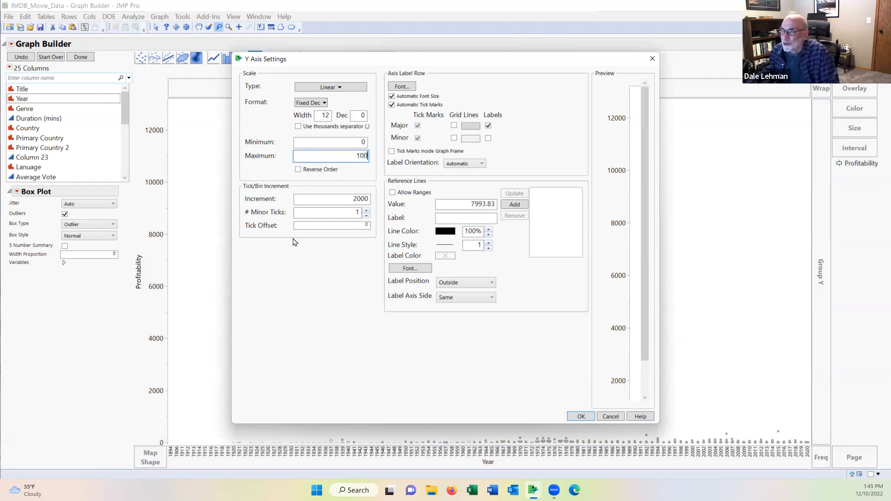
pyautogui.click(349, 200)
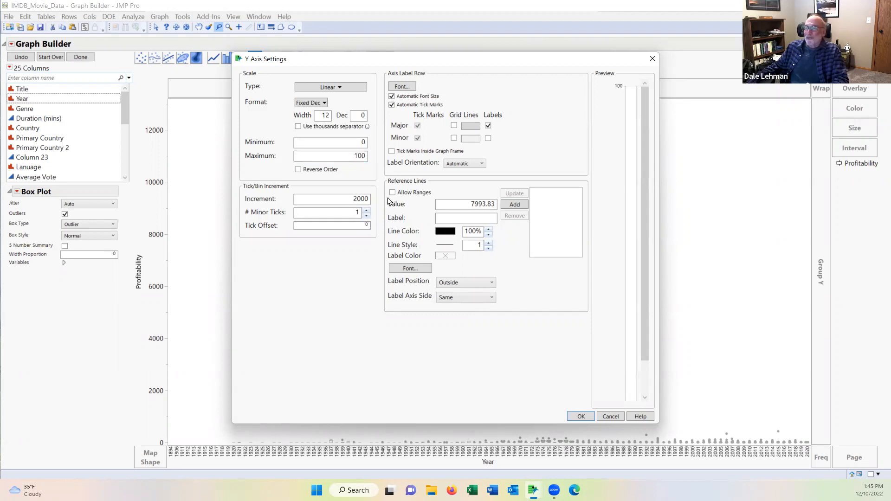
pyautogui.doubleClick(345, 200)
pyautogui.write('1')
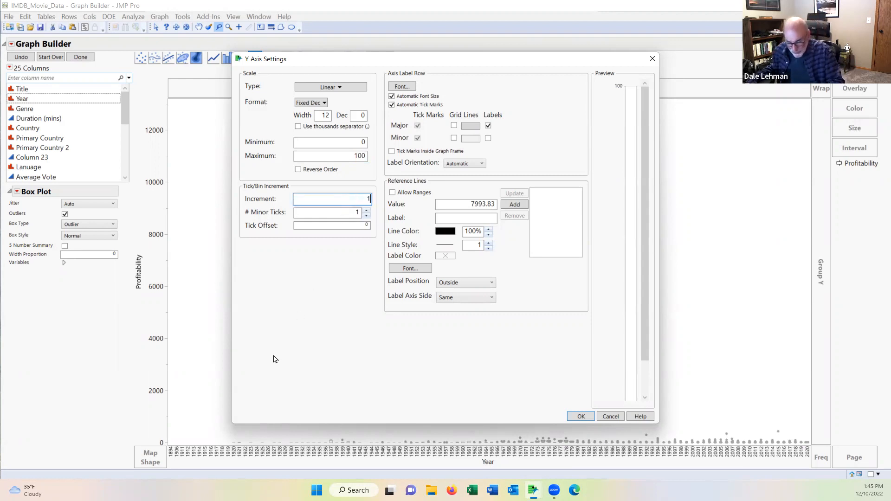
pyautogui.write('0')
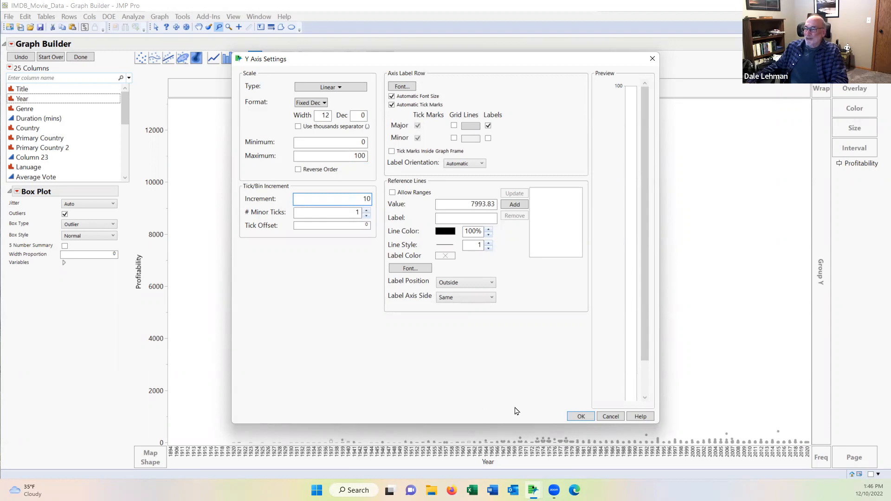
pyautogui.click(582, 417)
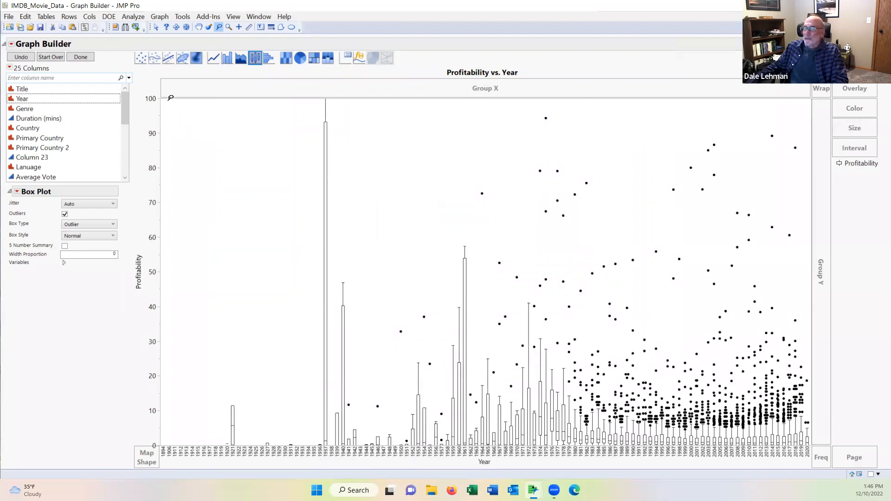
# - Compare a points view of Profitability by Year with the box plots, and examine the boxes and outliers around the mid-1980s
pyautogui.click(156, 27)
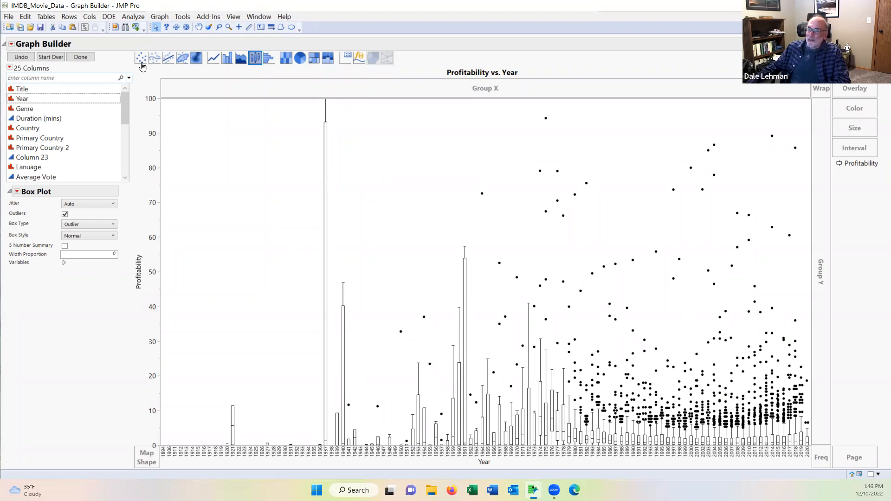
pyautogui.click(142, 59)
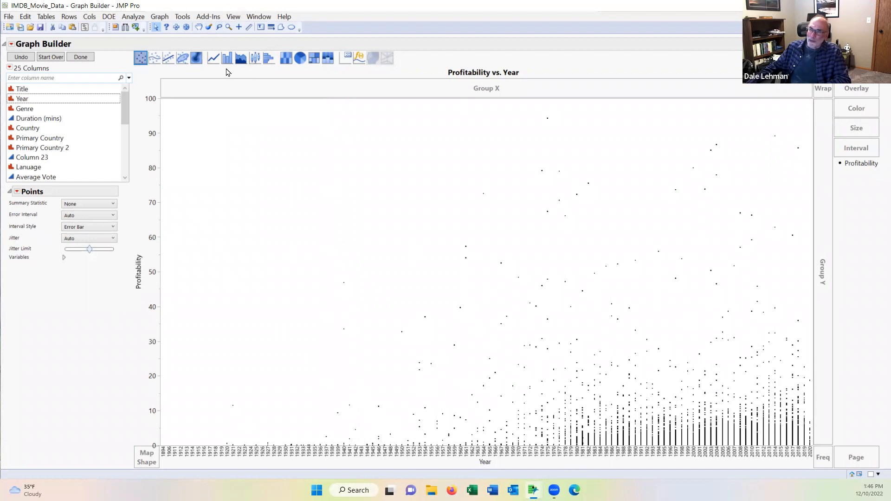
pyautogui.click(256, 59)
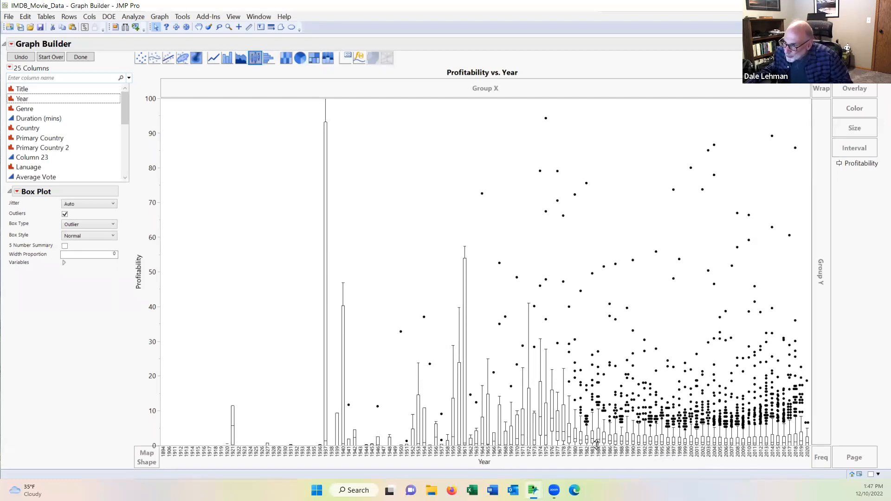
pyautogui.moveTo(598, 450)
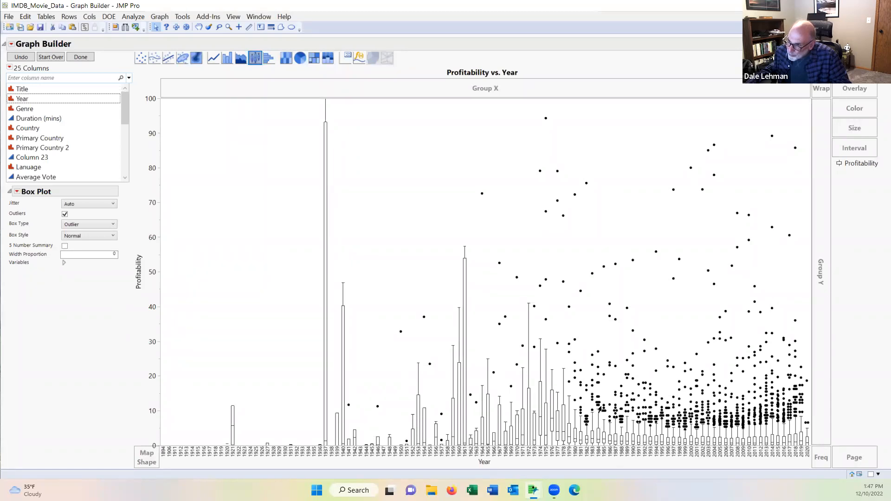
pyautogui.moveTo(598, 414)
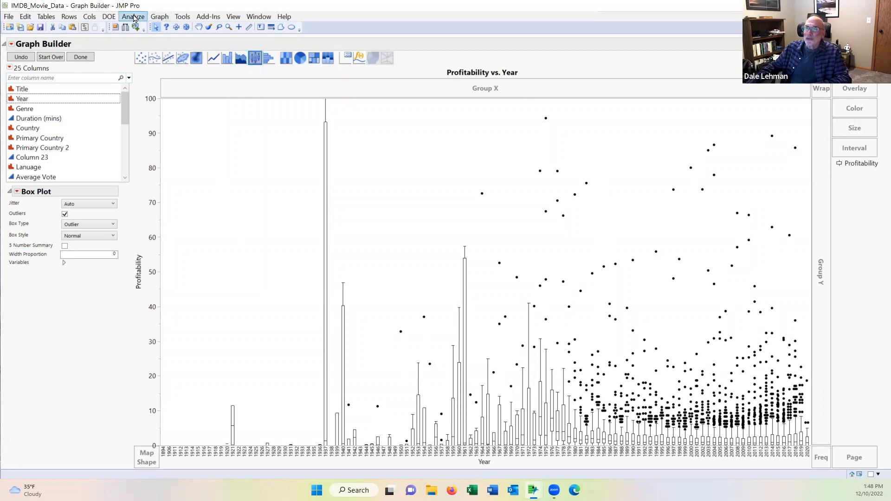
# - Run a Distribution analysis with Profitability as the Y column
pyautogui.click(134, 17)
pyautogui.click(152, 28)
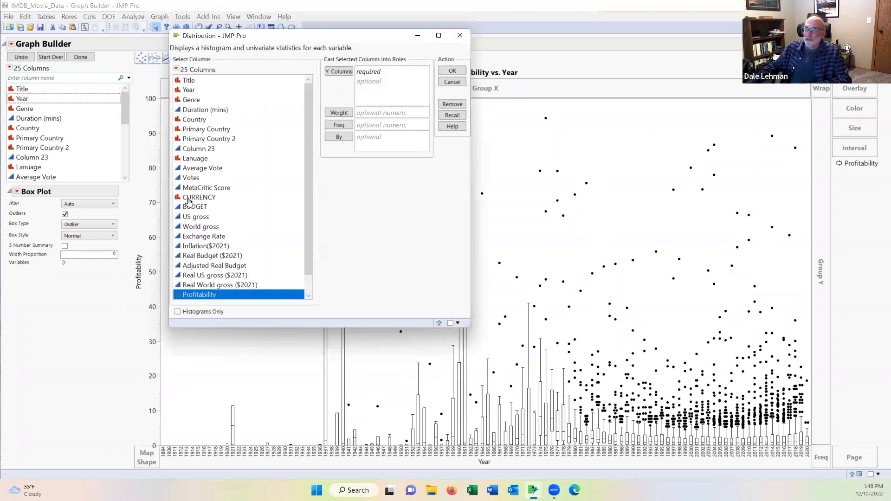
pyautogui.click(331, 72)
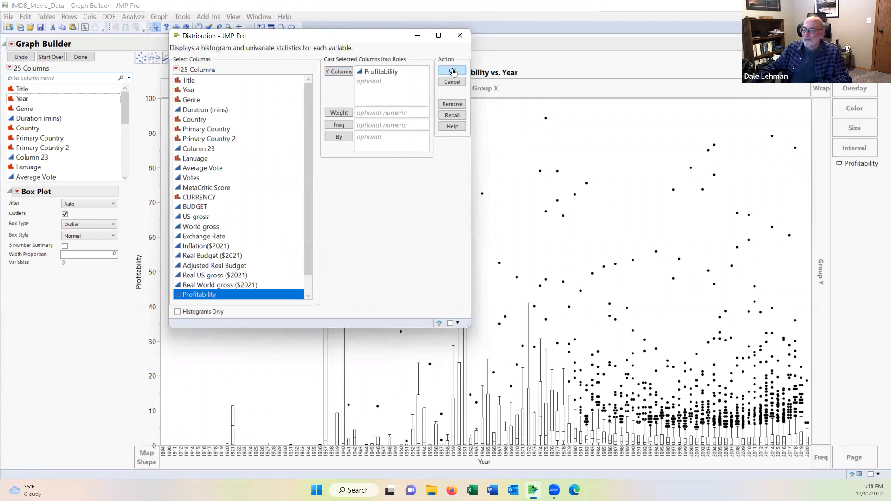
pyautogui.click(453, 72)
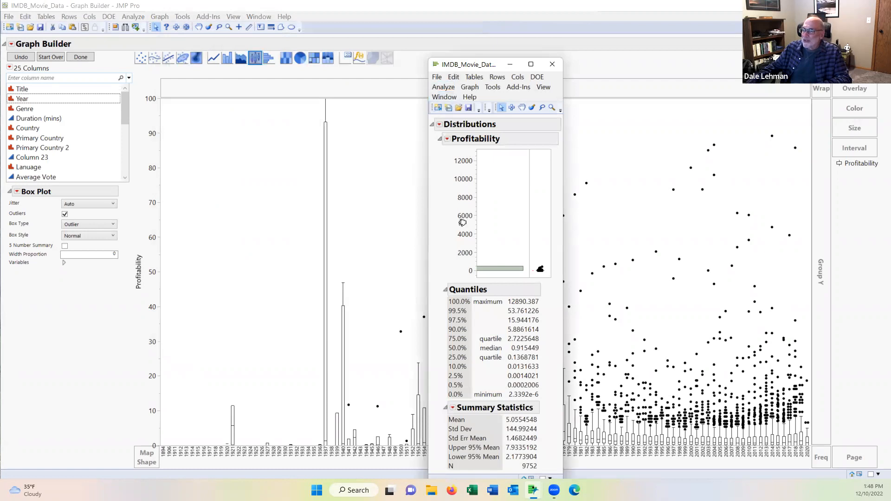
# - Stack the Profitability distribution report horizontally and move its window so that the whole report can be read
pyautogui.click(441, 124)
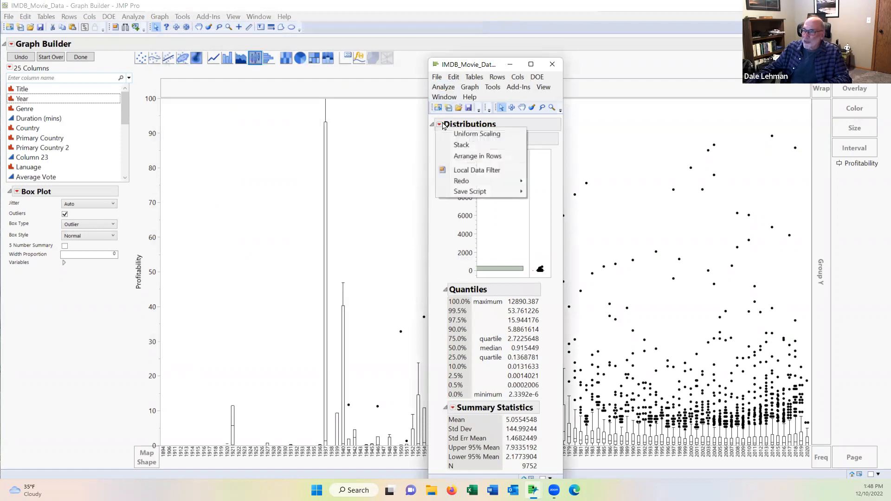
pyautogui.click(456, 144)
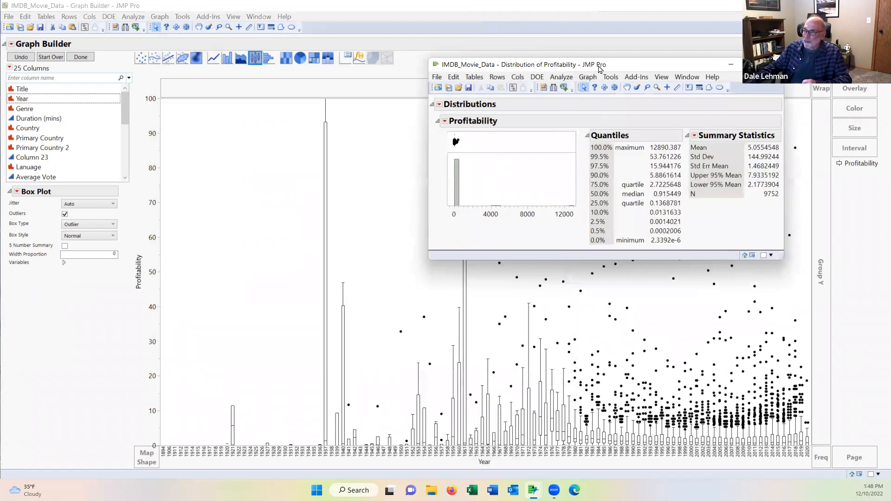
pyautogui.moveTo(599, 67); pyautogui.dragTo(339, 71)
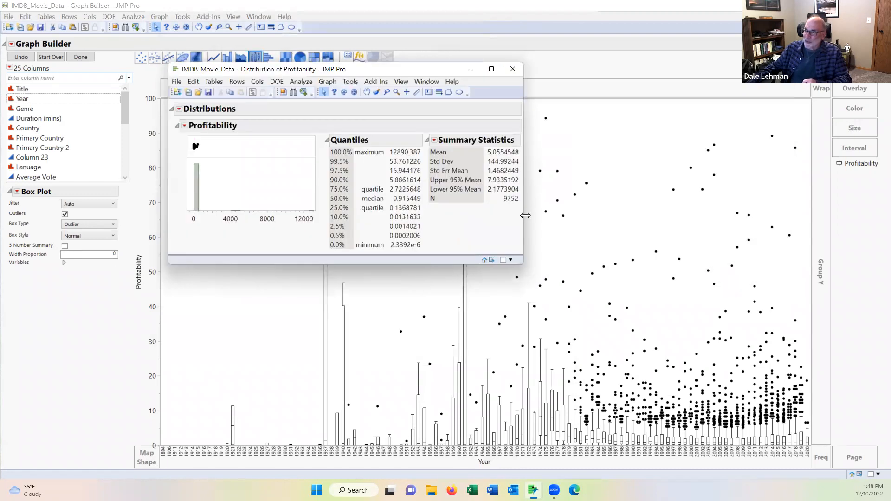
# - Widen the distribution report window and set the Profitability histogram's axis to a minimum of 0, a maximum of 100 and an increment of 10
pyautogui.moveTo(523, 216); pyautogui.dragTo(705, 218)
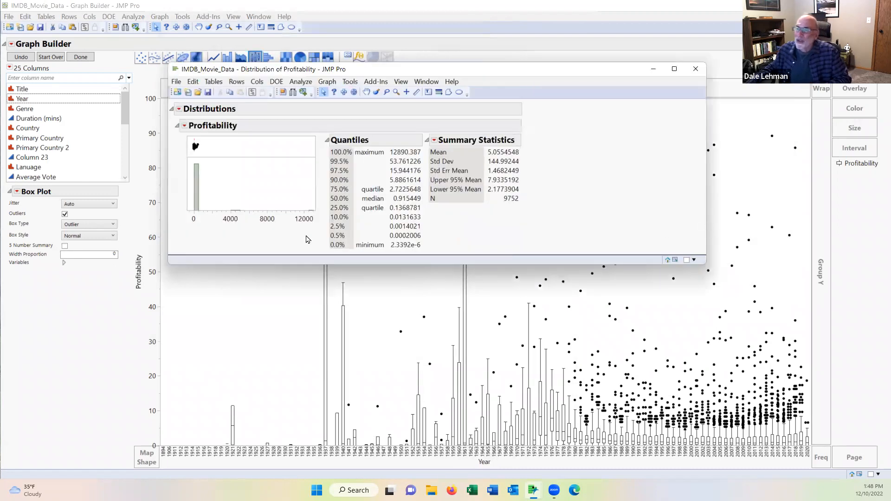
pyautogui.doubleClick(242, 220)
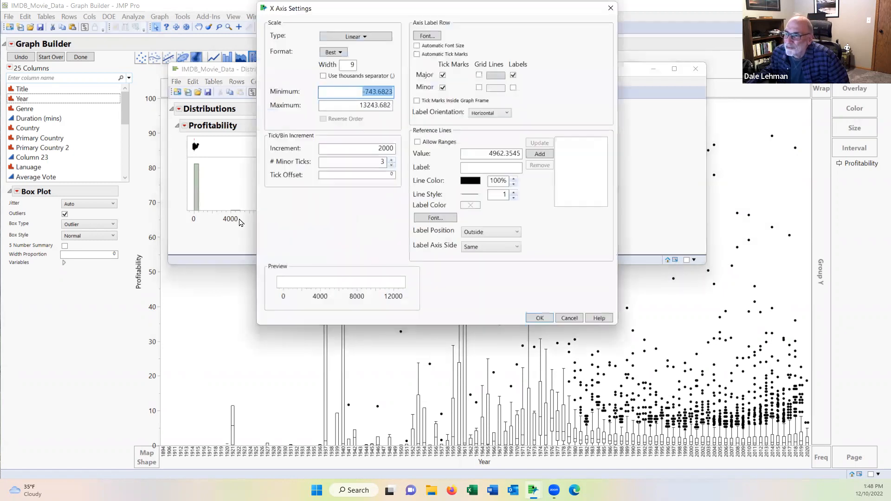
pyautogui.write('0')
pyautogui.press('Tab')
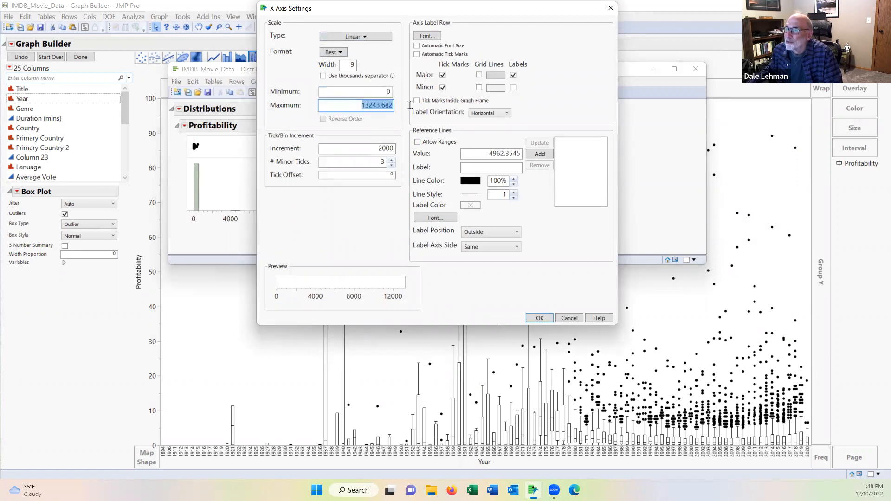
pyautogui.write('100')
pyautogui.click(383, 149)
pyautogui.doubleClick(382, 151)
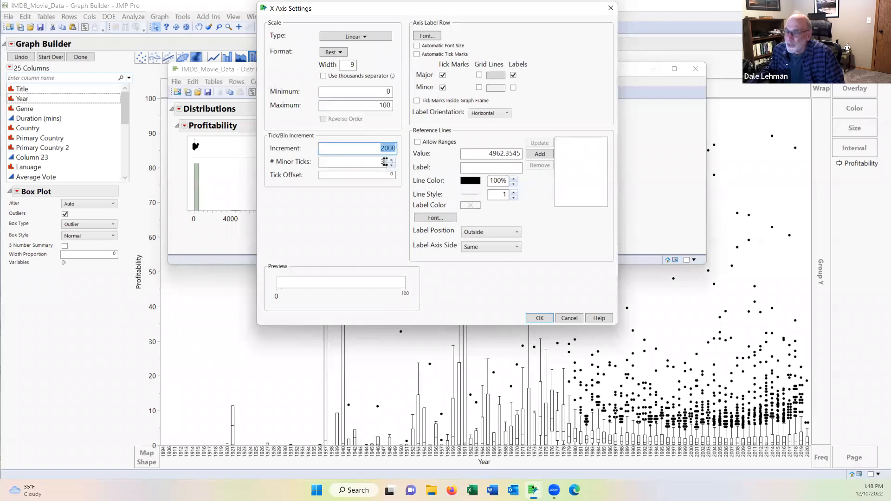
pyautogui.write('10')
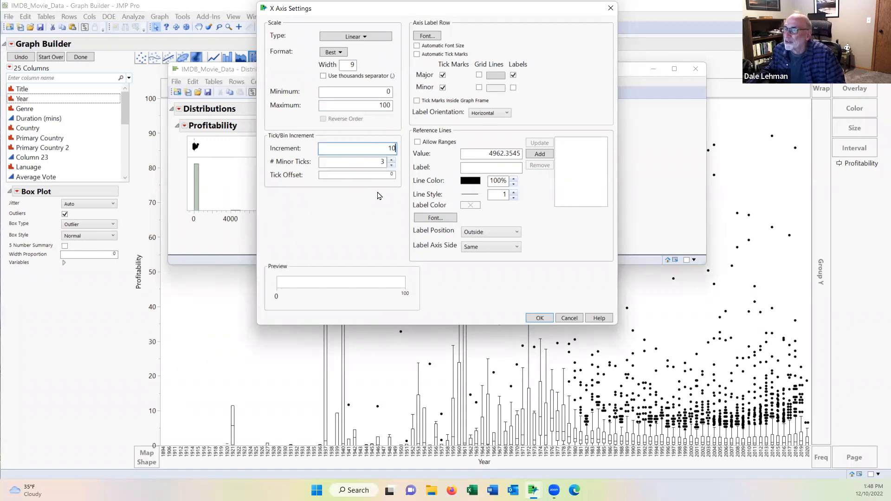
pyautogui.click(540, 318)
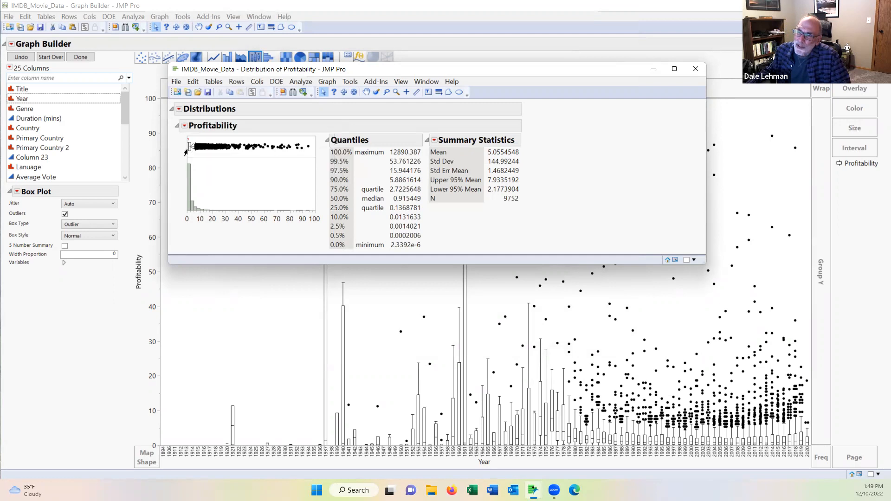
# - Examine the Profitability box plot and the lowest histogram bars, and close the distribution report
pyautogui.moveTo(185, 153)
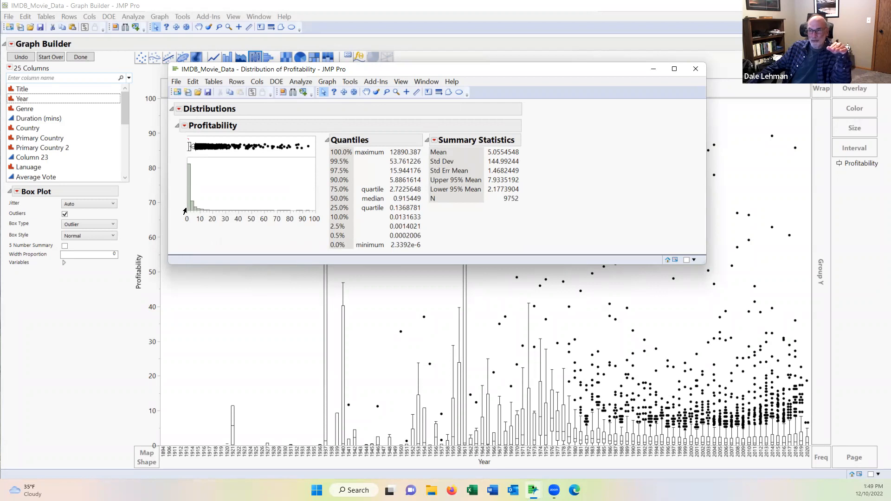
pyautogui.moveTo(204, 212)
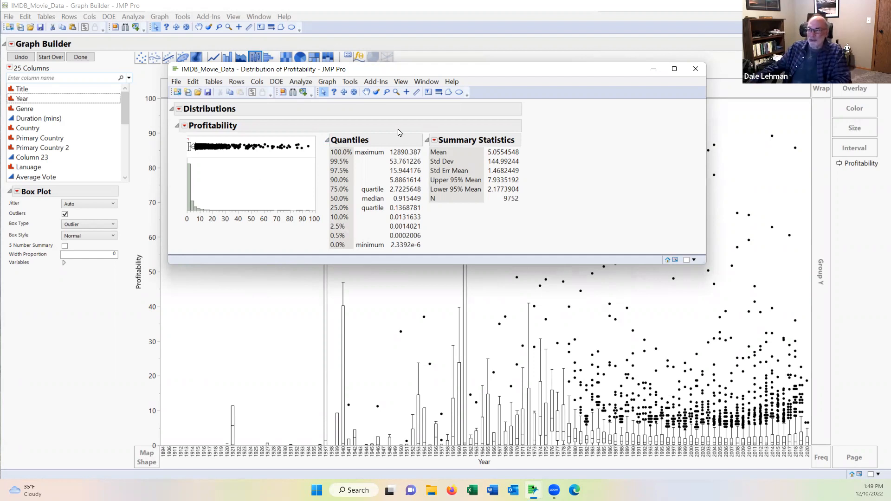
pyautogui.click(696, 69)
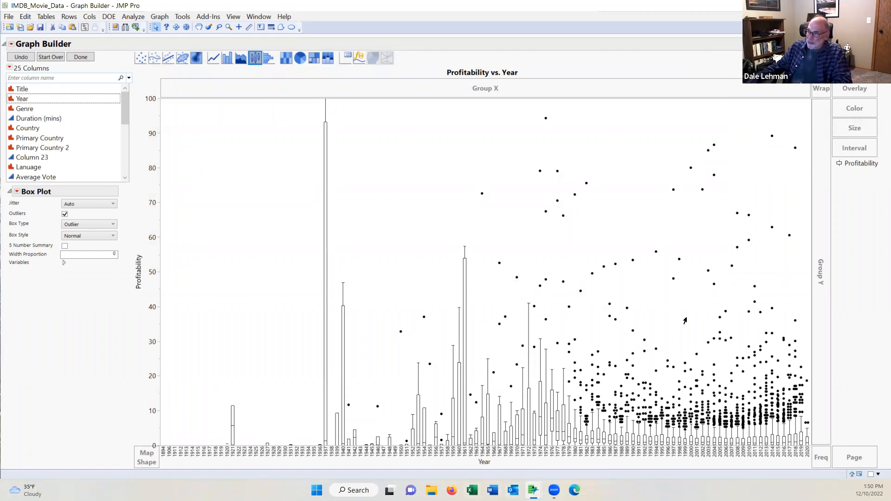
# - View Profitability by Year as a spline smoother with Lambda at its maximum, and compare it with a line of fit
pyautogui.click(155, 60)
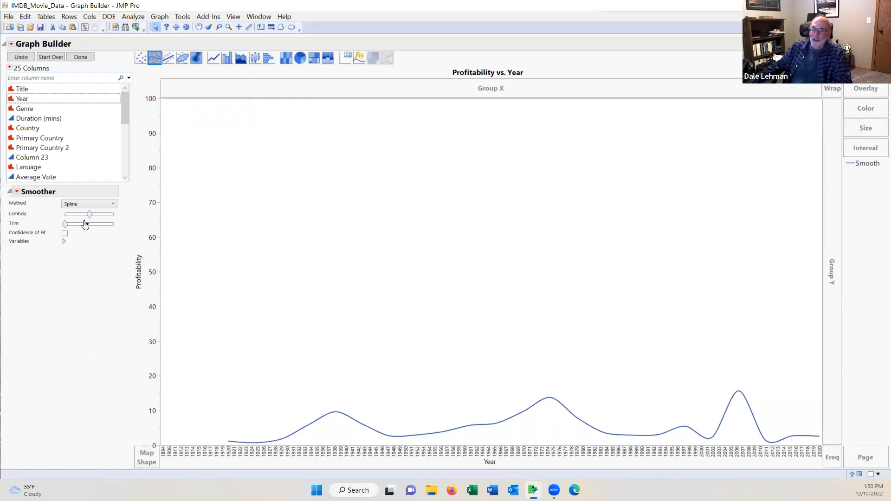
pyautogui.moveTo(90, 217)
pyautogui.moveTo(90, 216); pyautogui.dragTo(120, 218)
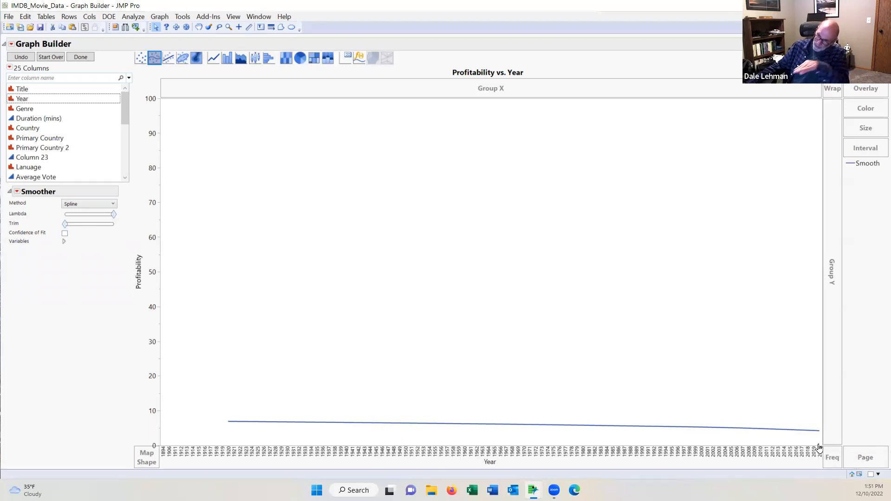
pyautogui.click(168, 58)
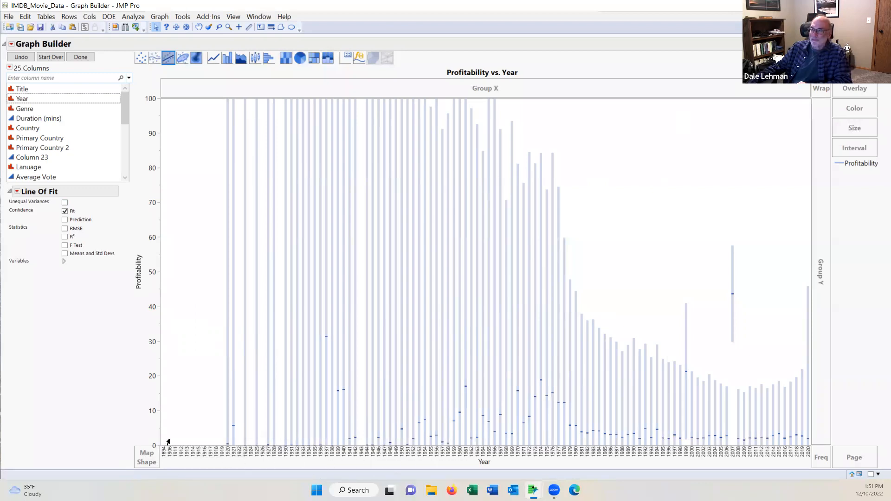
# - Clear the graph and change the Year column's modeling type to Continuous in the data table
pyautogui.click(45, 58)
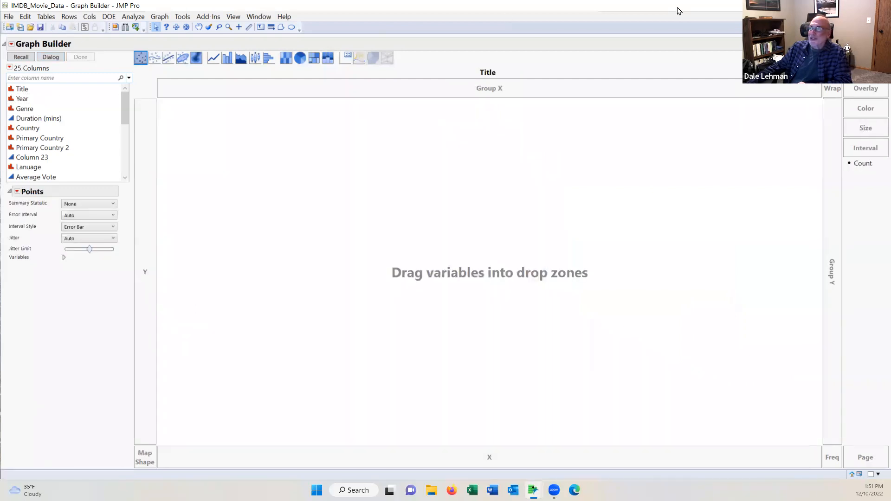
pyautogui.click(837, 5)
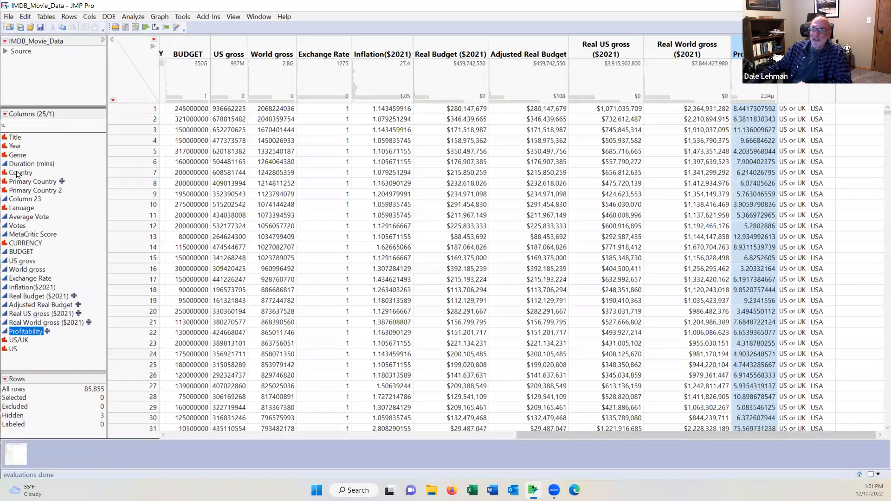
pyautogui.click(7, 147)
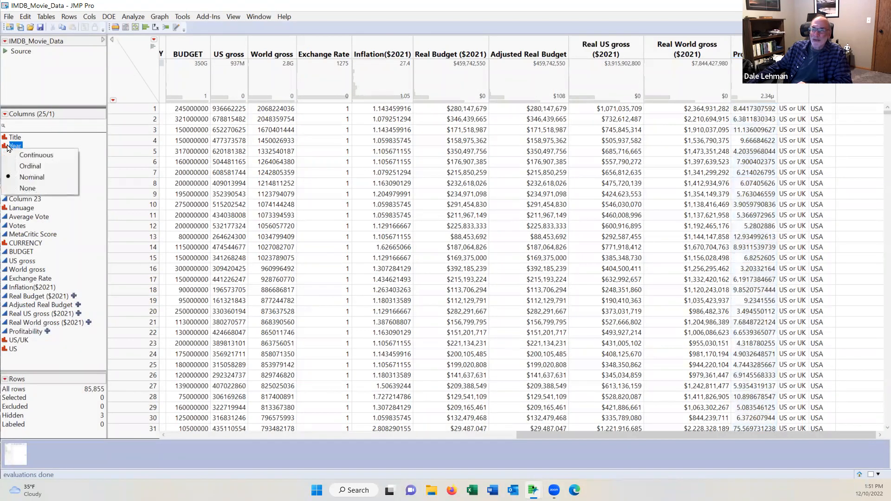
pyautogui.click(29, 160)
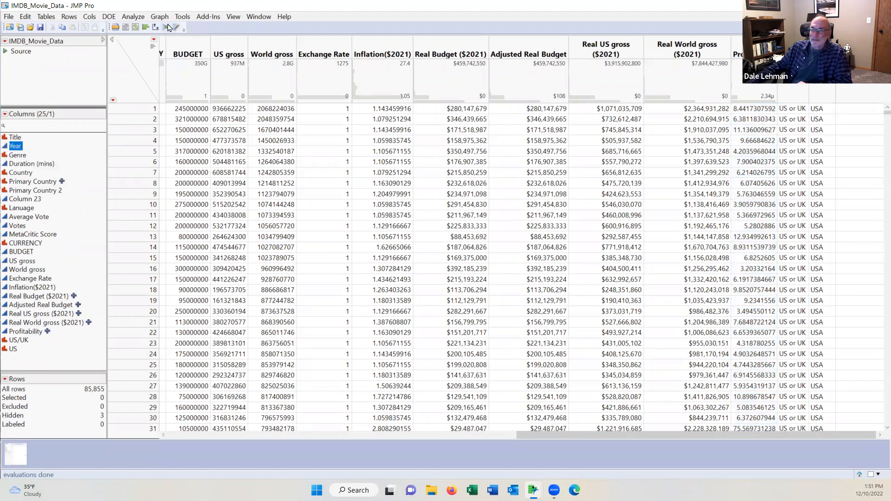
# - Plot Profitability on the Y axis against Year on the X axis in the cleared graph
pyautogui.click(16, 455)
pyautogui.moveTo(33, 102); pyautogui.dragTo(304, 453)
pyautogui.moveTo(125, 113); pyautogui.dragTo(125, 161)
pyautogui.moveTo(30, 160); pyautogui.dragTo(142, 224)
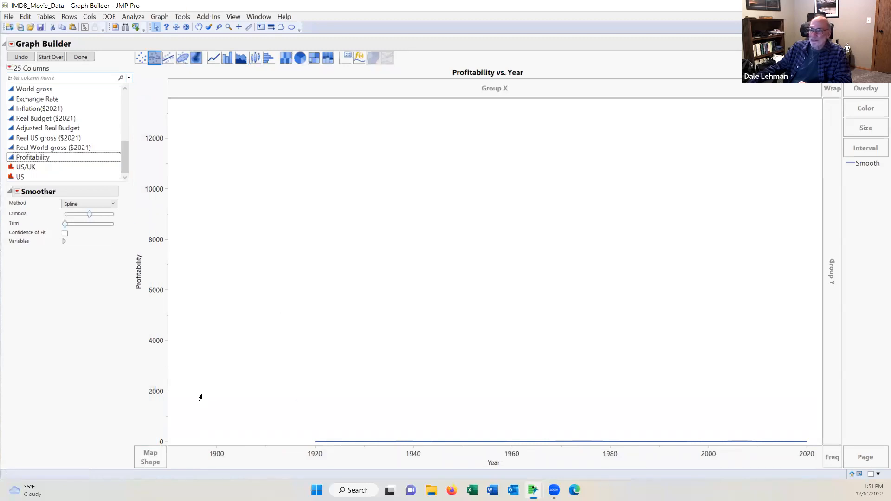
# - Set the graph's Profitability axis to a minimum of 0, a maximum of 100 and an increment of 10, and replace the smoother with a line of fit
pyautogui.doubleClick(147, 341)
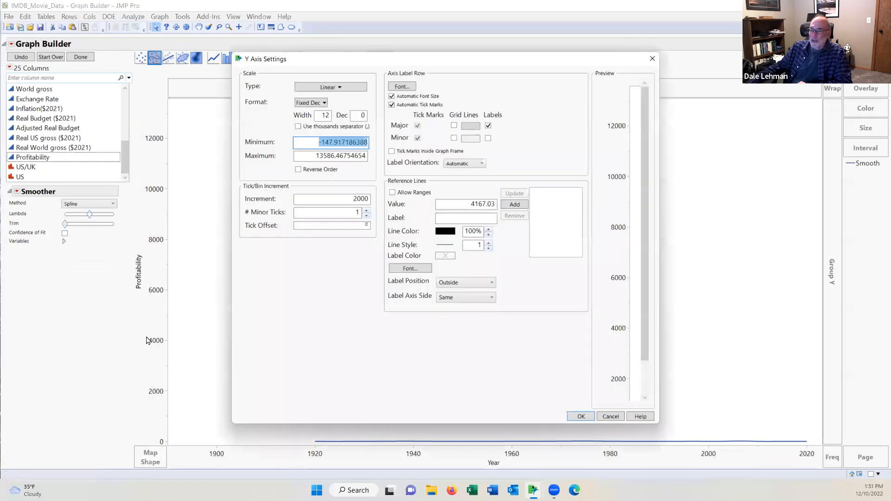
pyautogui.write('0')
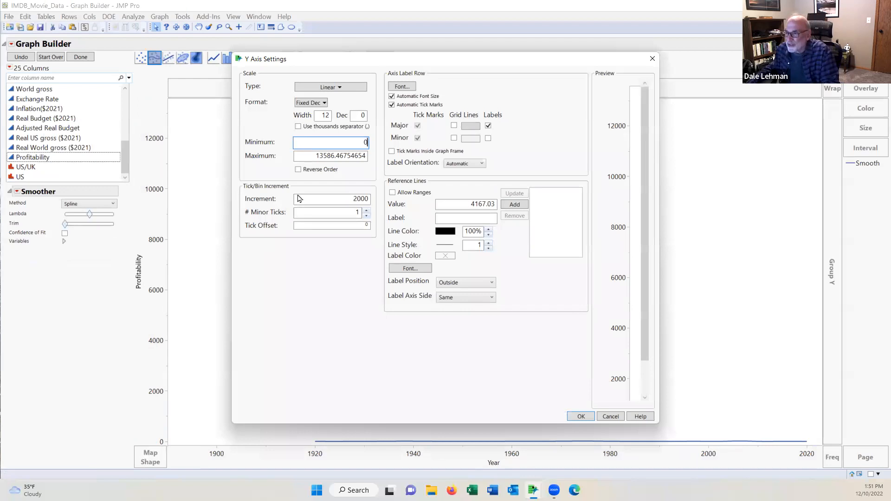
pyautogui.doubleClick(309, 156)
pyautogui.write('1')
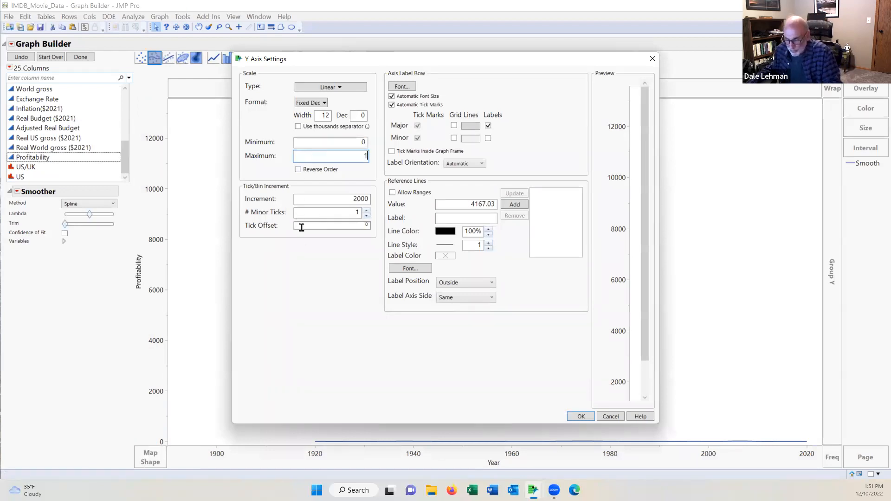
pyautogui.write('00')
pyautogui.press('Tab')
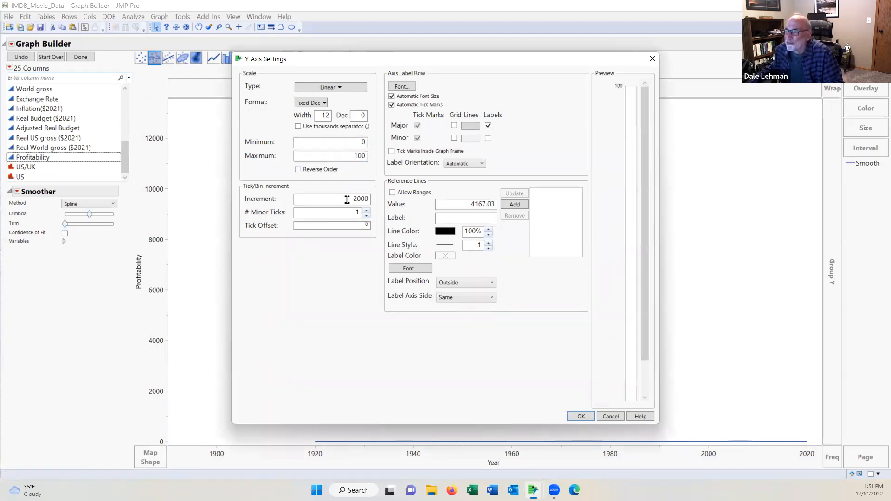
pyautogui.doubleClick(347, 199)
pyautogui.write('1')
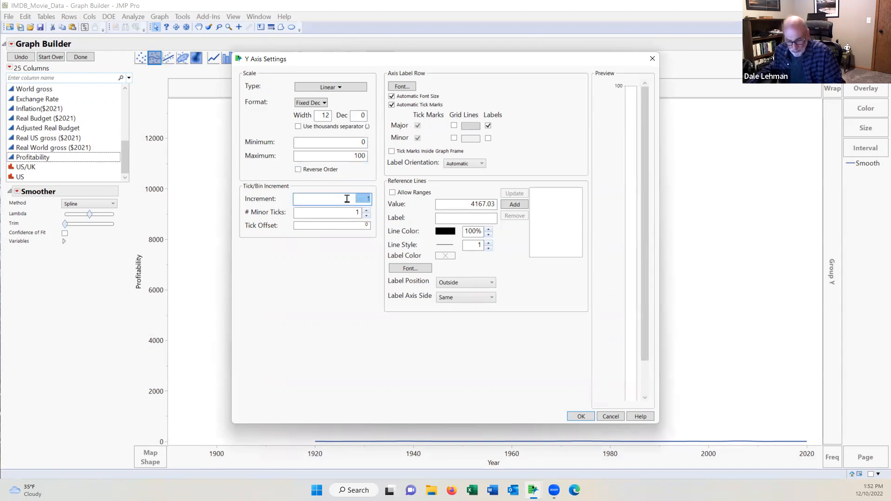
pyautogui.write('0')
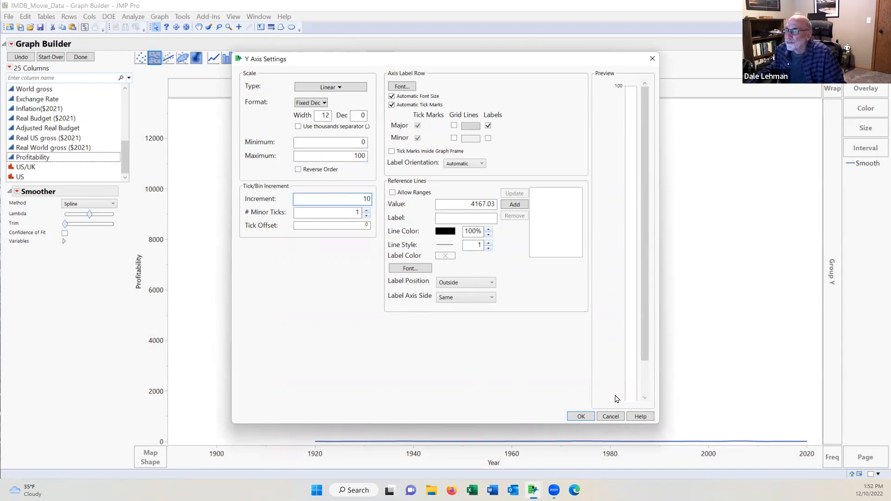
pyautogui.click(580, 417)
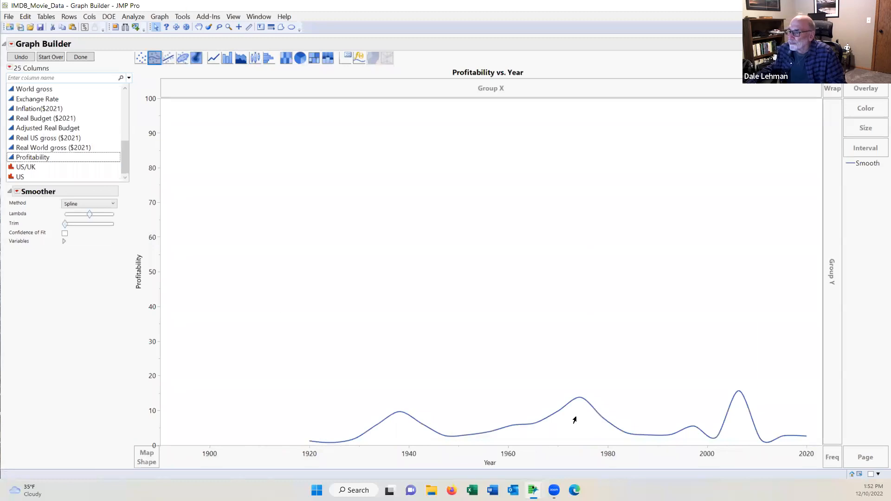
pyautogui.click(168, 58)
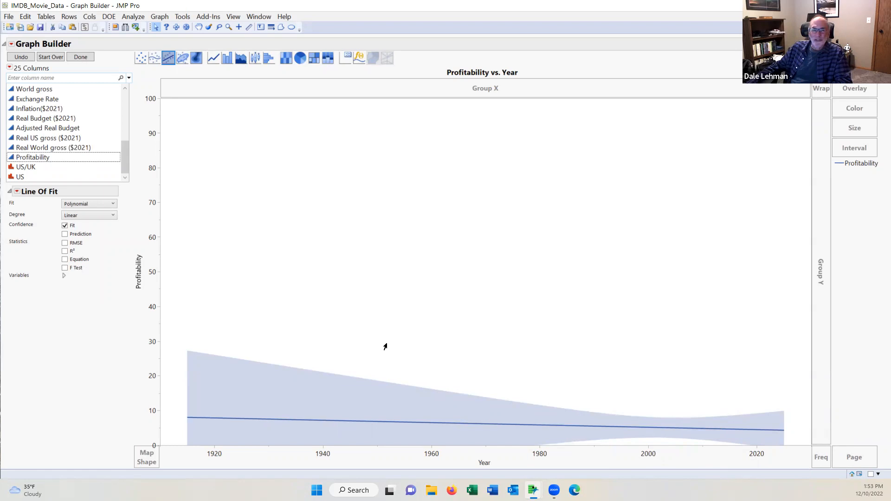
# - Start the graph over and plot Adjusted Real Budget on the Y axis against Year on the X axis
pyautogui.click(51, 58)
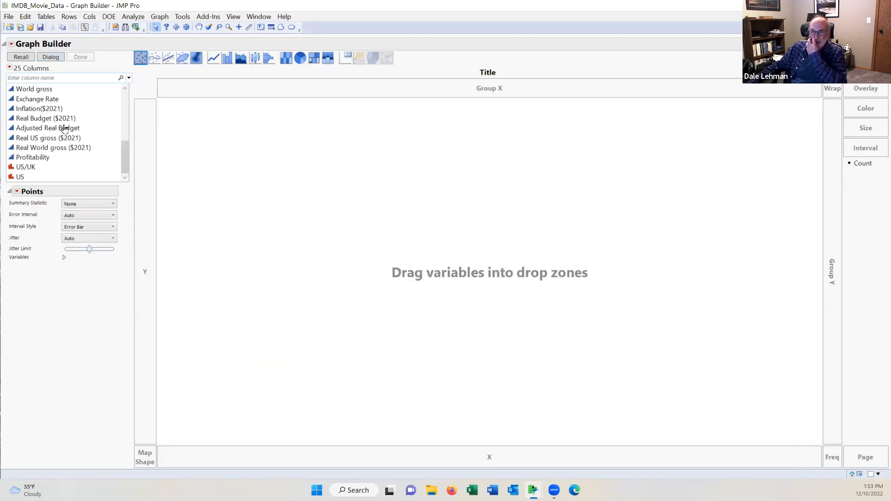
pyautogui.moveTo(126, 158); pyautogui.dragTo(103, 96)
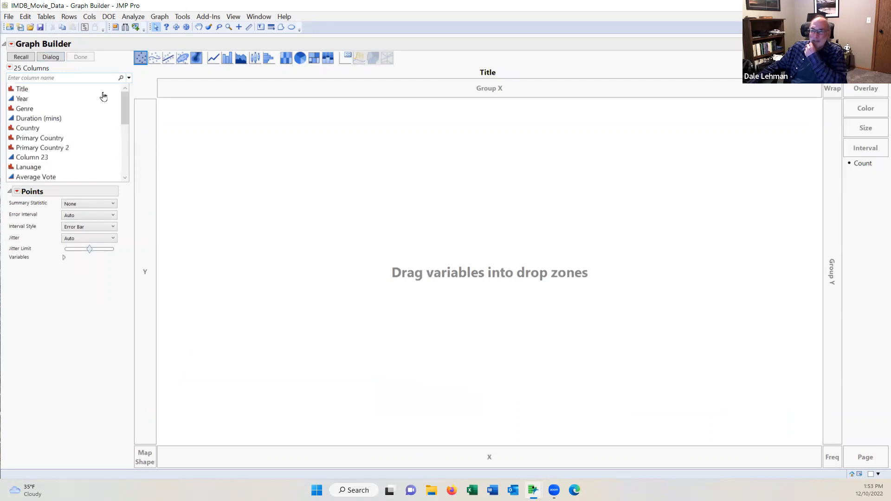
pyautogui.click(28, 101)
pyautogui.moveTo(28, 102)
pyautogui.mouseDown()
pyautogui.moveTo(173, 213)
pyautogui.moveTo(307, 458)
pyautogui.mouseUp()
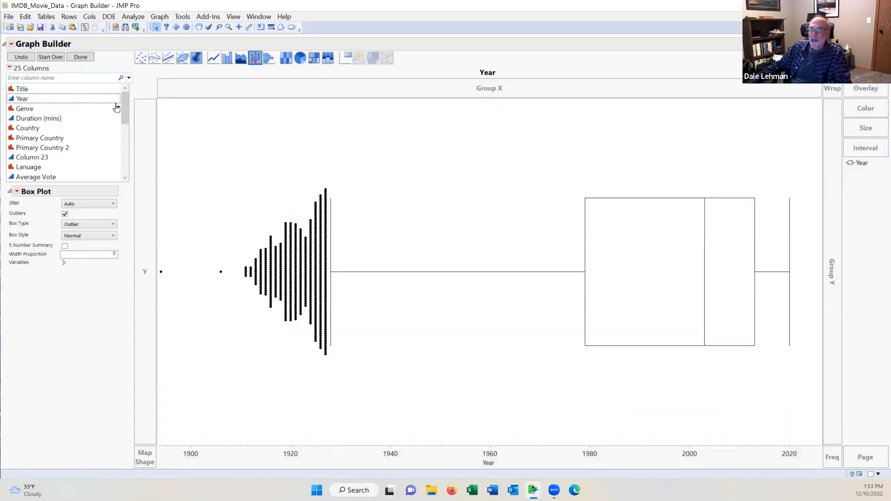
pyautogui.moveTo(125, 114); pyautogui.dragTo(124, 163)
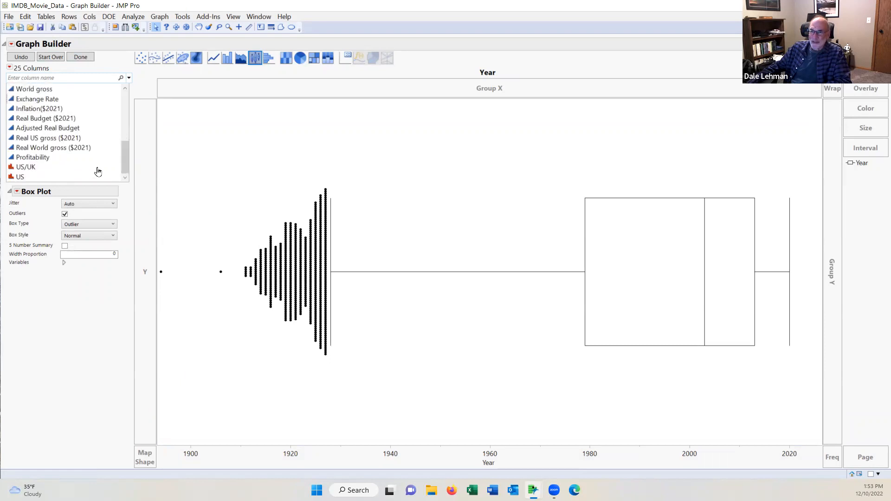
pyautogui.click(46, 130)
pyautogui.moveTo(47, 132); pyautogui.dragTo(147, 149)
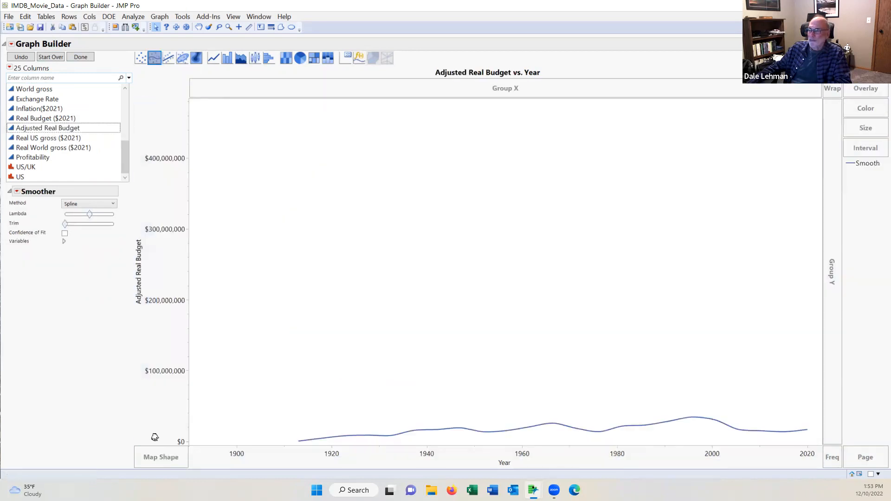
# - Add points to the Adjusted Real Budget graph and replace its smoother with a line of fit
pyautogui.click(139, 58)
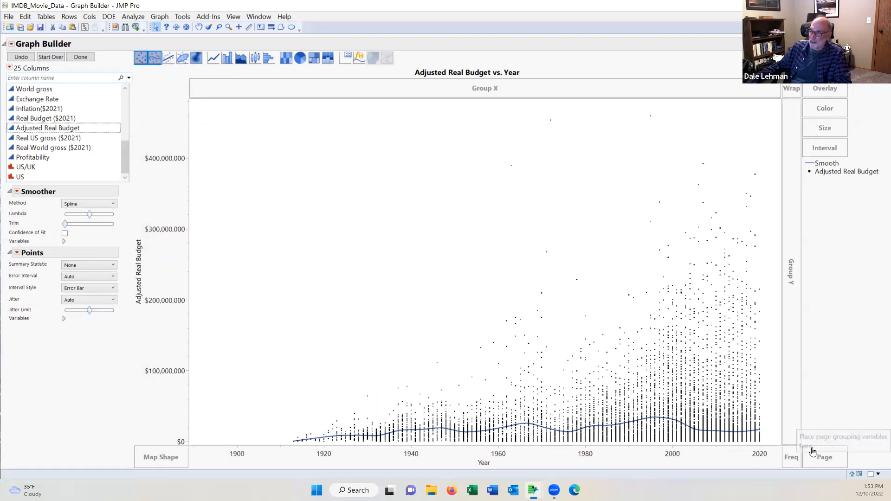
pyautogui.click(169, 58)
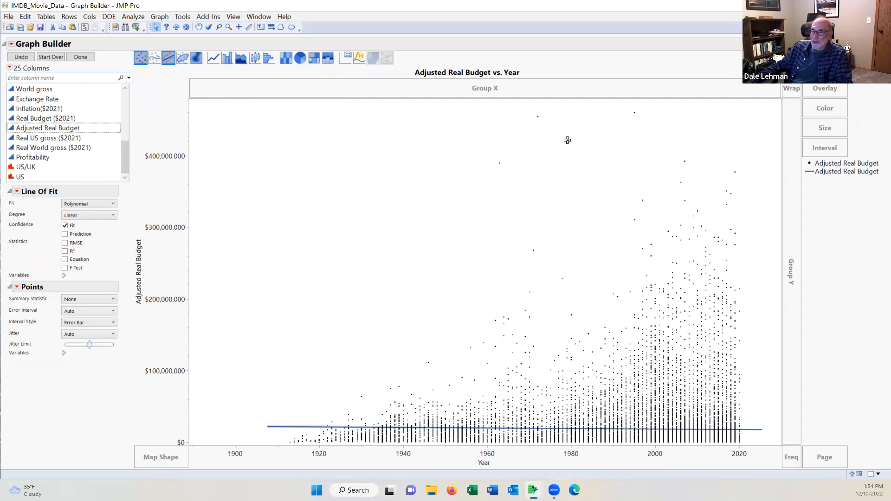
# - Change the Year column's modeling type to Nominal in the data table and inspect a 2015 point on the Adjusted Real Budget graph
pyautogui.hotkey('alt', 'Tab')
pyautogui.click(4, 147)
pyautogui.click(31, 177)
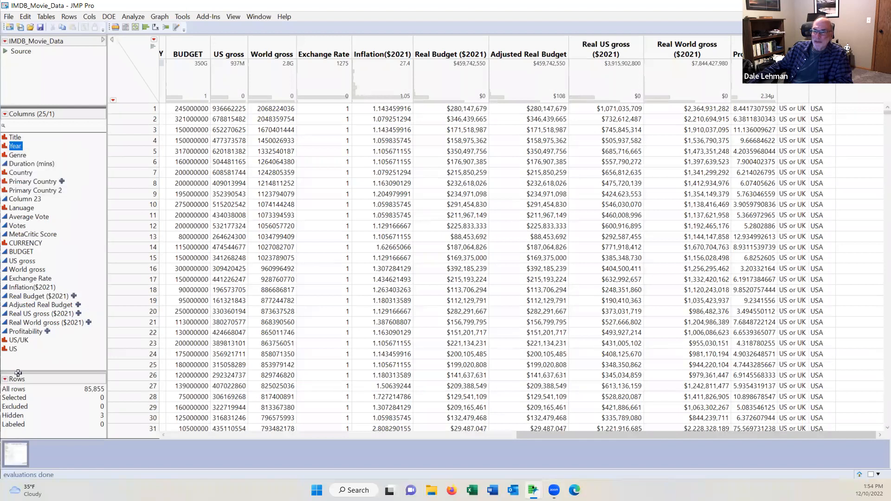
pyautogui.click(19, 462)
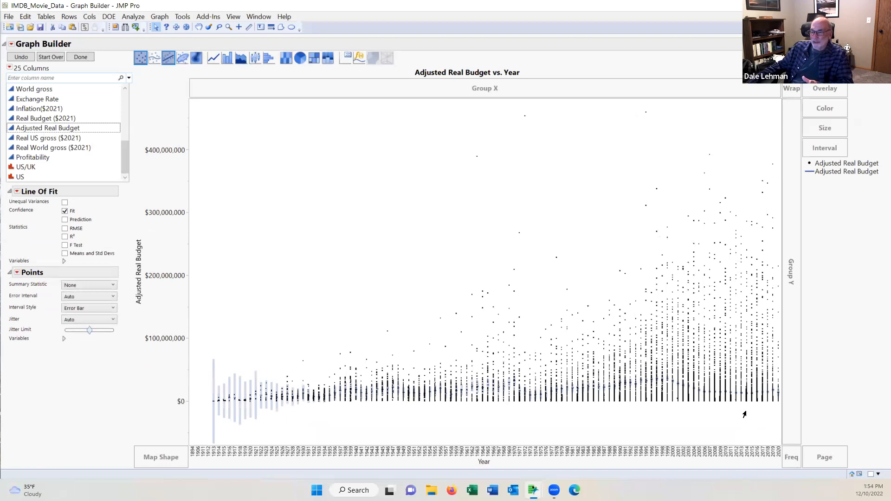
pyautogui.moveTo(748, 357)
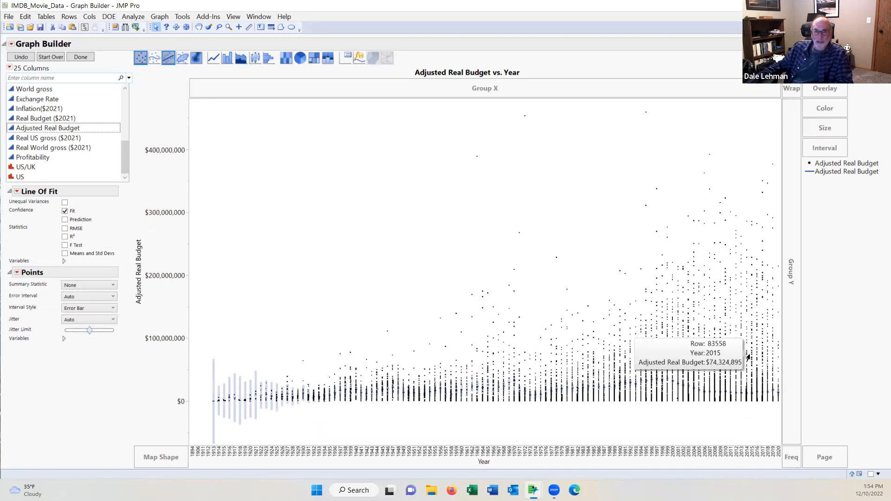
# - Change the Adjusted Real Budget graph to box plots and add Real World gross ($2021) as a separate Y panel beneath it
pyautogui.click(255, 59)
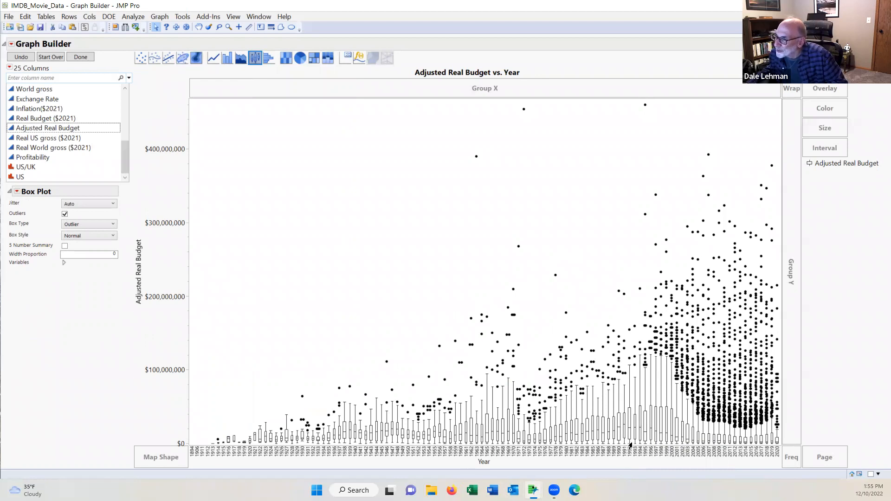
pyautogui.moveTo(628, 444)
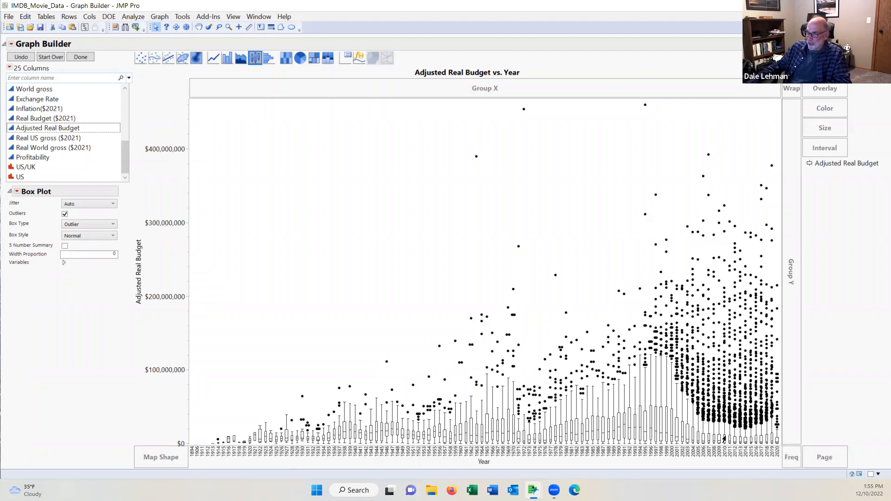
pyautogui.moveTo(775, 440)
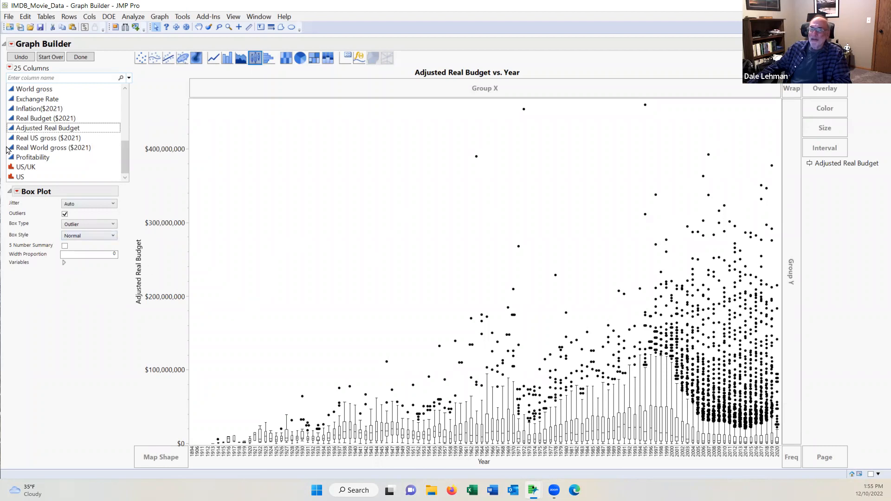
pyautogui.click(36, 150)
pyautogui.moveTo(36, 149); pyautogui.dragTo(168, 345)
pyautogui.moveTo(172, 364); pyautogui.dragTo(177, 380)
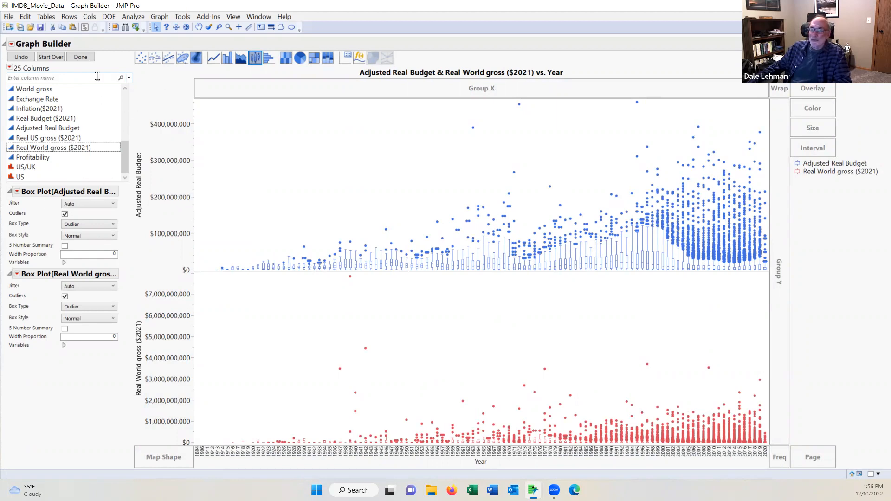
# - Start the graph over and place Year on the X axis
pyautogui.click(55, 58)
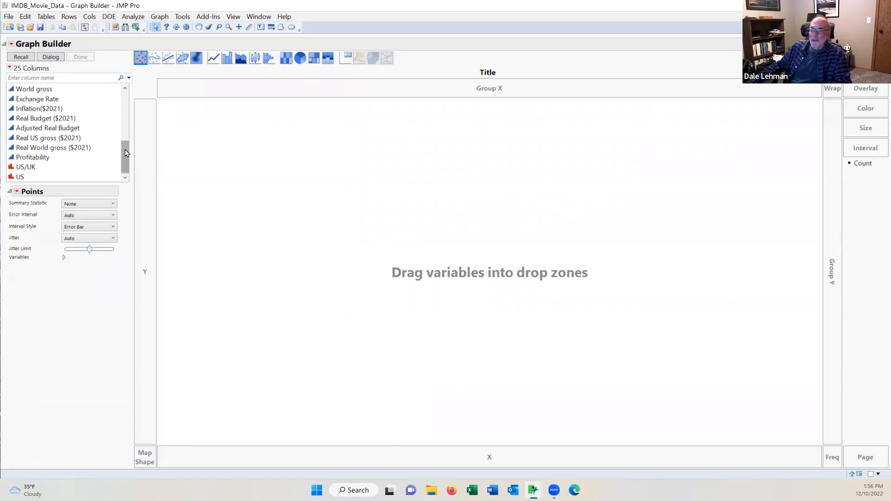
pyautogui.moveTo(125, 157); pyautogui.dragTo(126, 95)
pyautogui.click(29, 101)
pyautogui.moveTo(29, 102); pyautogui.dragTo(298, 458)
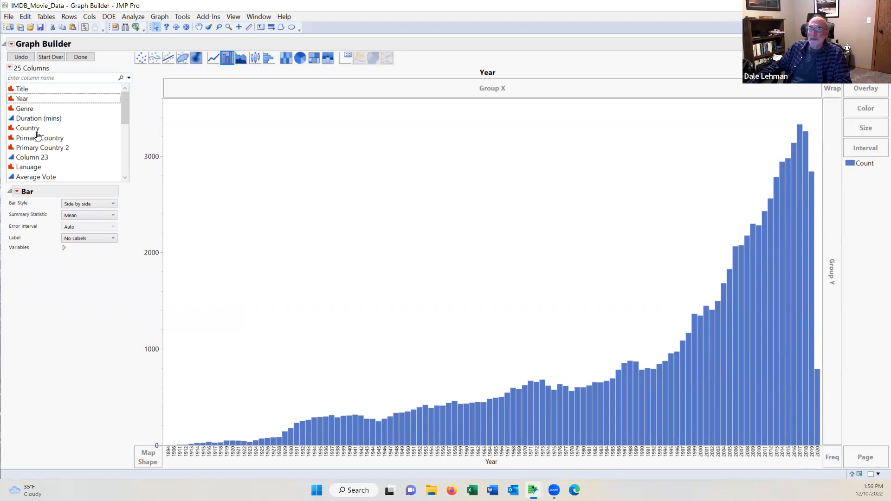
# - Plot Adjusted Real Budget and Real World gross ($2021) together on one shared Y axis against Year
pyautogui.scroll(-1, 67, 152)
pyautogui.scroll(-2, 67, 153)
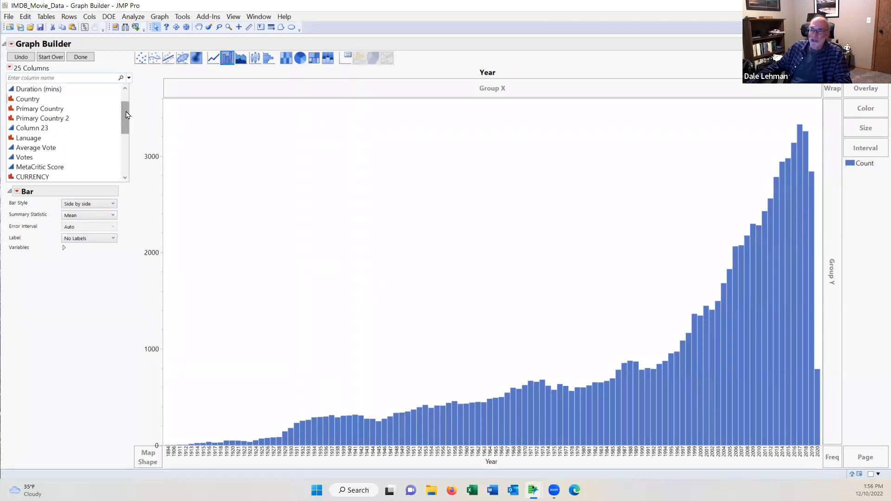
pyautogui.moveTo(126, 115); pyautogui.dragTo(125, 155)
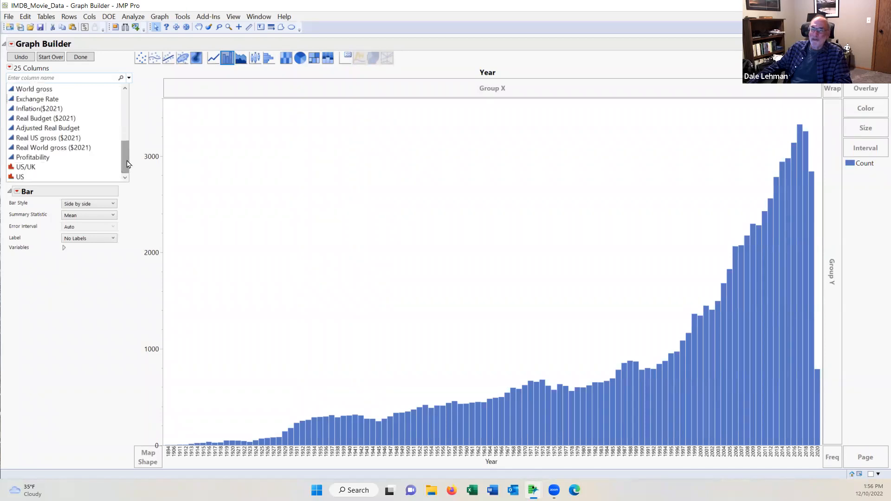
pyautogui.click(52, 148)
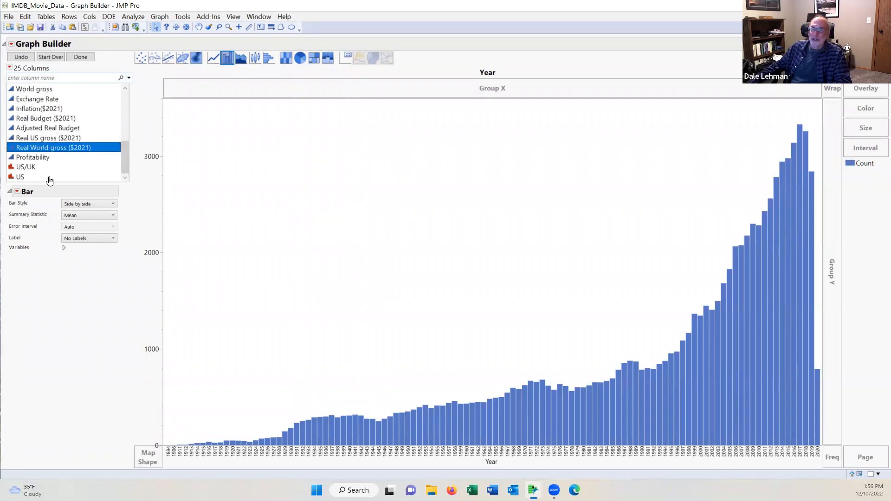
pyautogui.keyDown('ctrl'); pyautogui.click(61, 128); pyautogui.keyUp('ctrl')
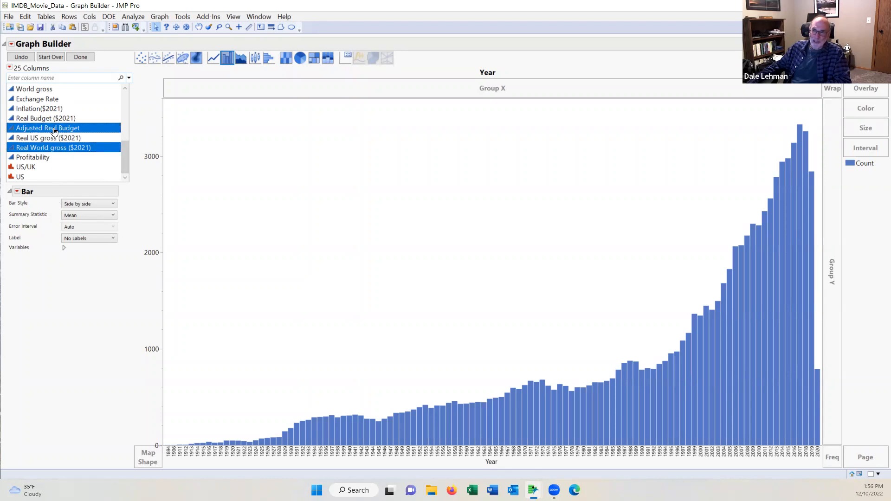
pyautogui.moveTo(60, 128); pyautogui.dragTo(156, 188)
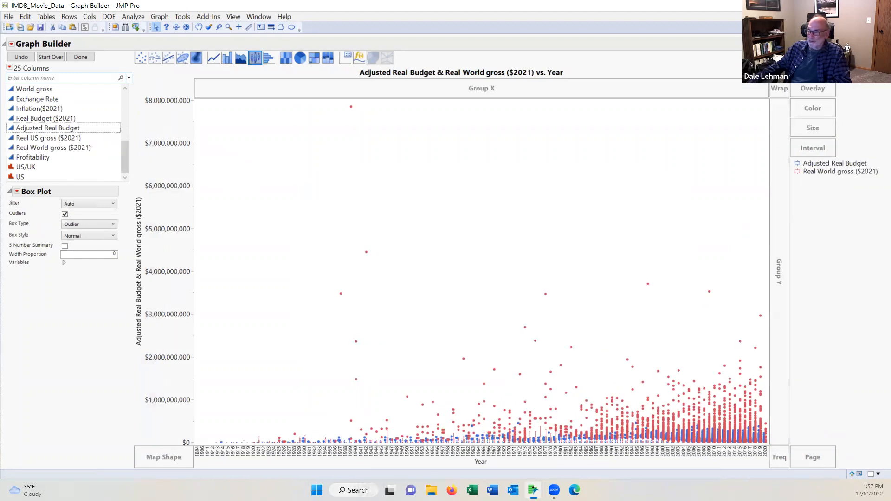
pyautogui.moveTo(389, 490)
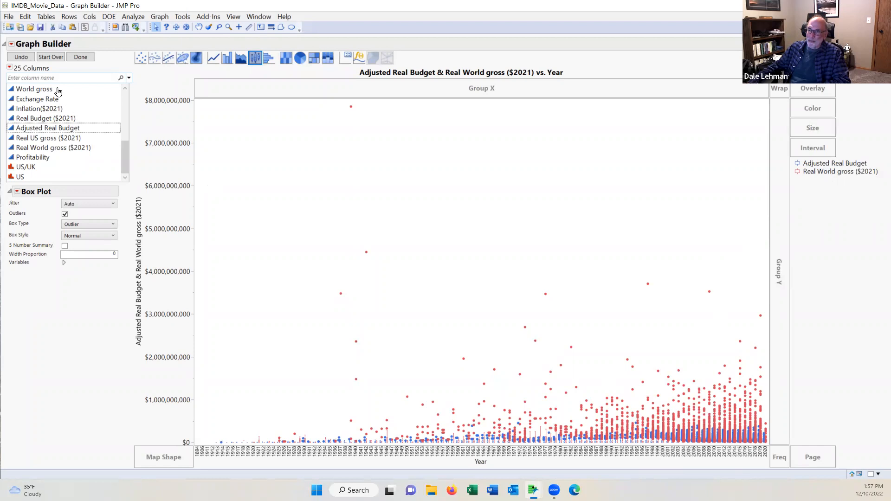
# - Undo the shared Y axis and plot Adjusted Real Budget and Real World gross ($2021) in separate stacked Y panels
pyautogui.click(21, 58)
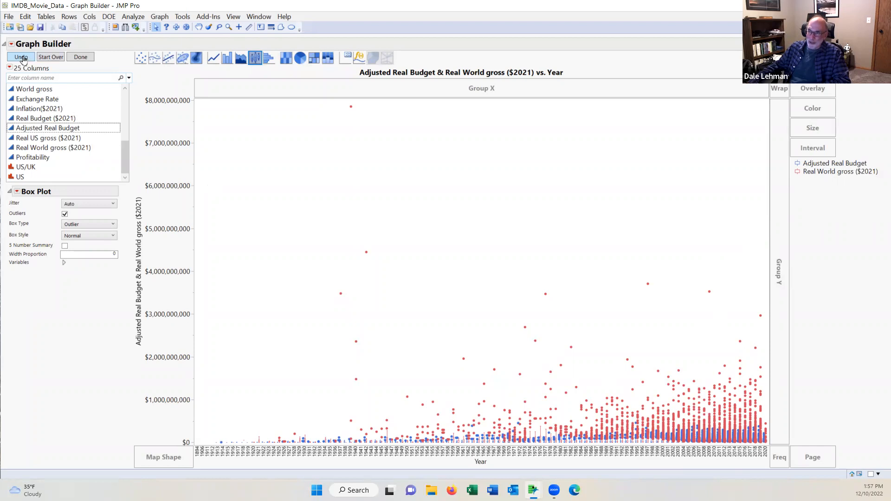
pyautogui.click(41, 130)
pyautogui.moveTo(41, 131); pyautogui.dragTo(152, 143)
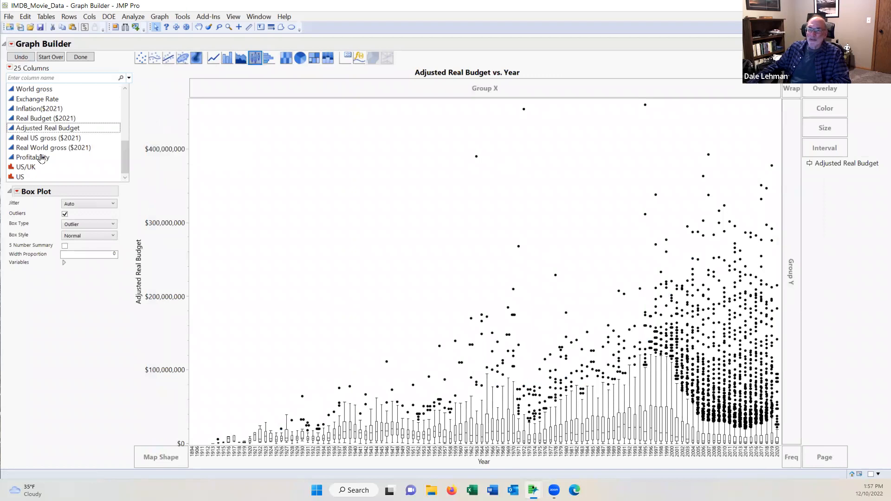
pyautogui.moveTo(41, 148); pyautogui.dragTo(175, 385)
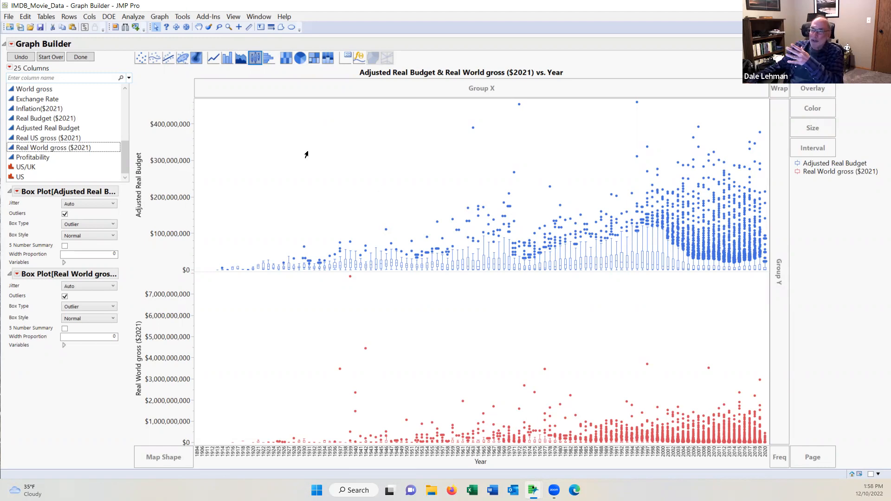
# - Hide the graph's control panel and its legend
pyautogui.click(12, 45)
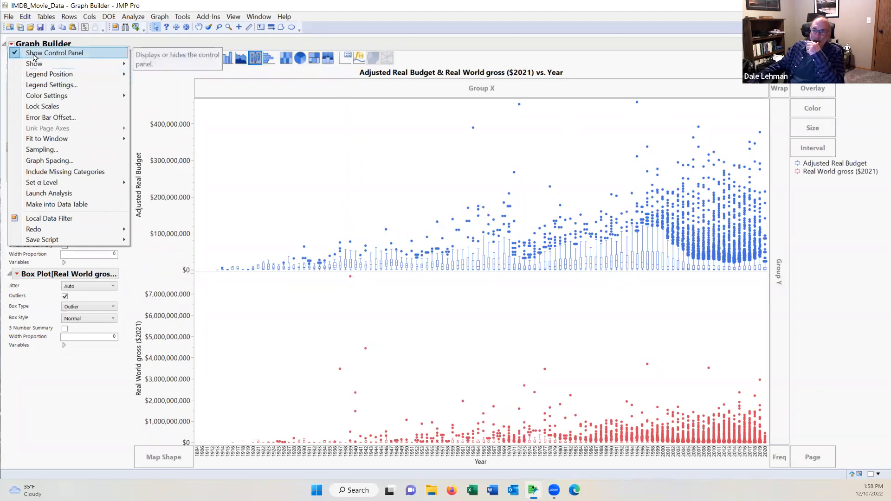
pyautogui.click(33, 54)
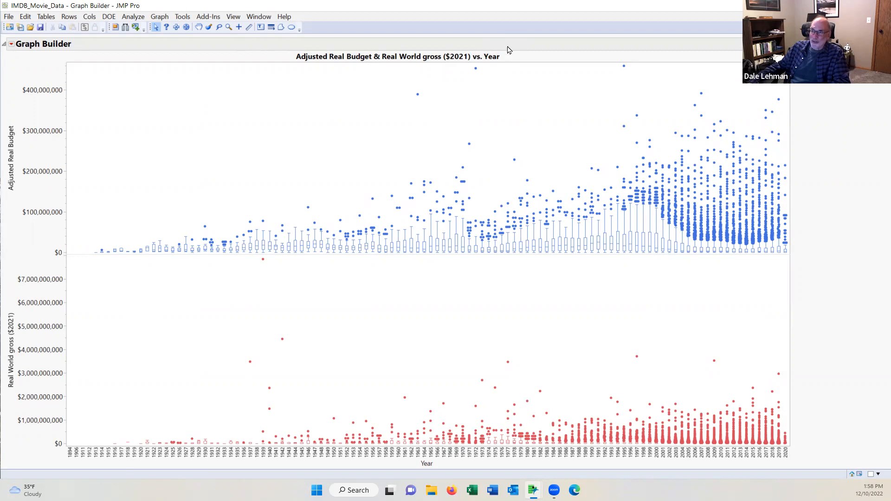
pyautogui.click(491, 59)
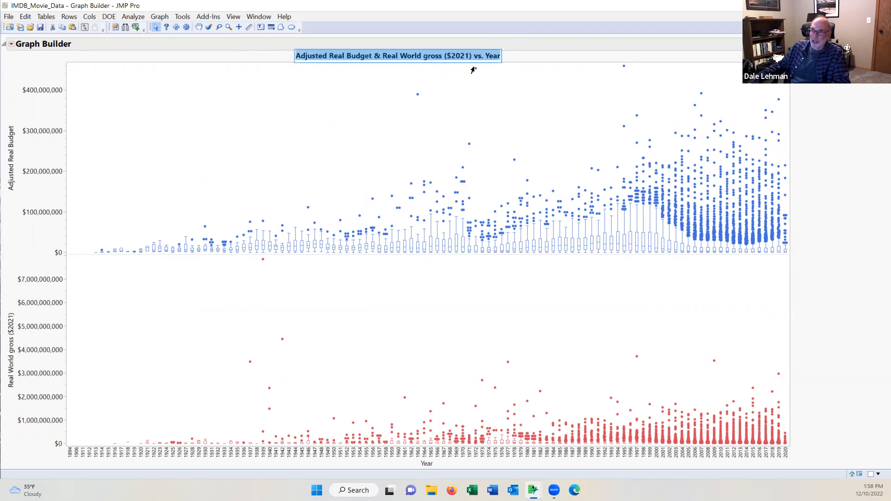
pyautogui.click(565, 57)
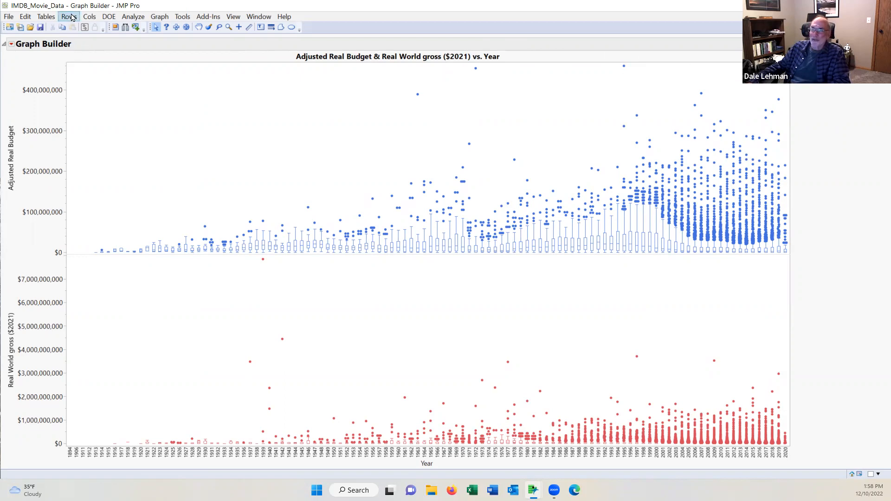
pyautogui.click(11, 44)
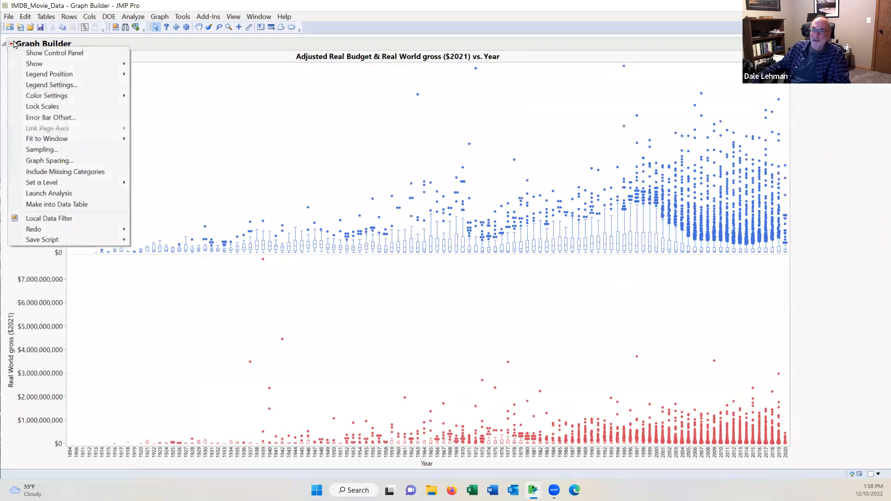
pyautogui.moveTo(39, 68)
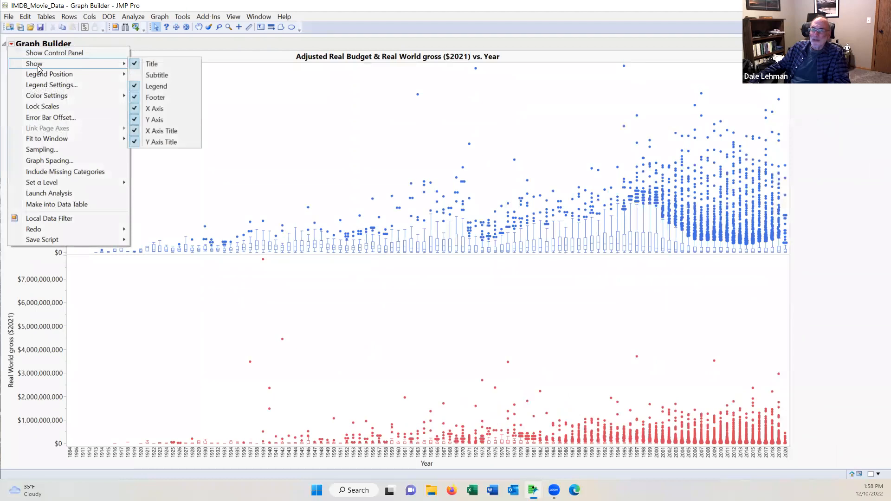
pyautogui.click(145, 87)
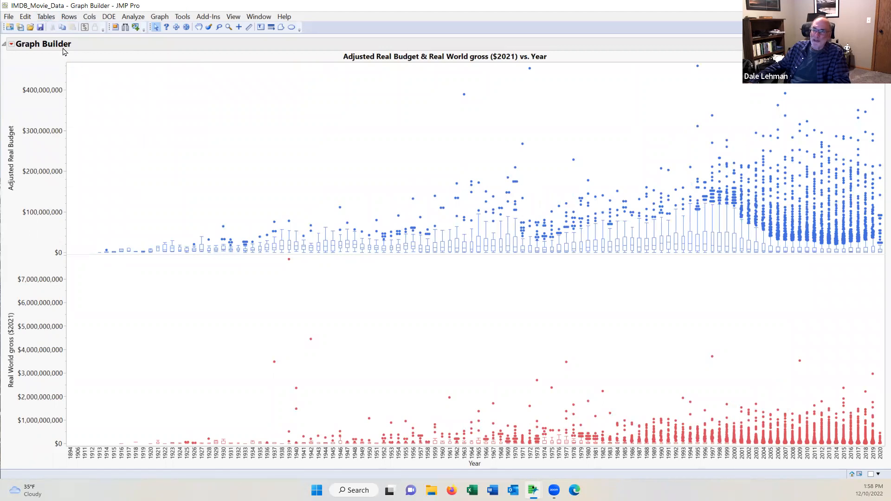
pyautogui.click(26, 17)
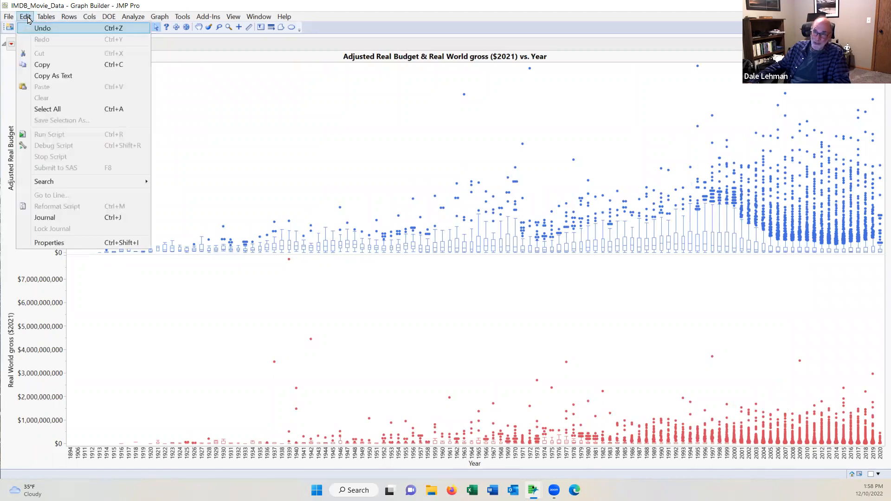
pyautogui.click(180, 88)
pyautogui.rightClick(181, 90)
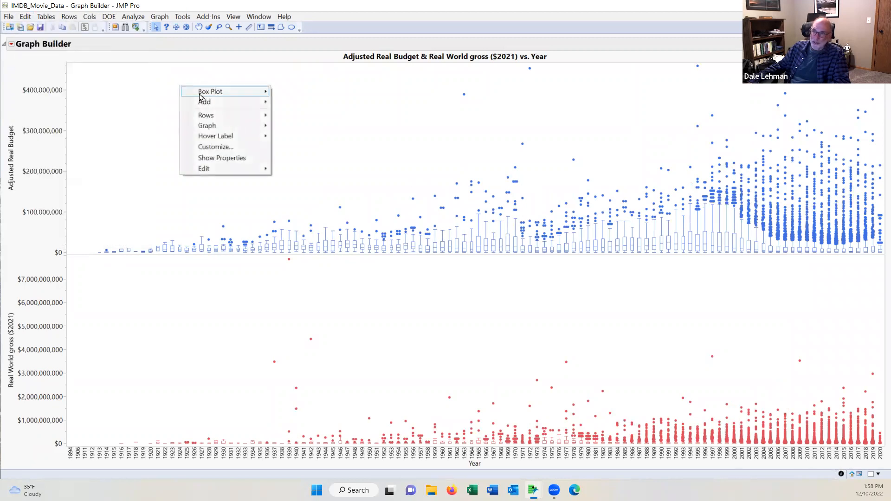
pyautogui.moveTo(217, 170)
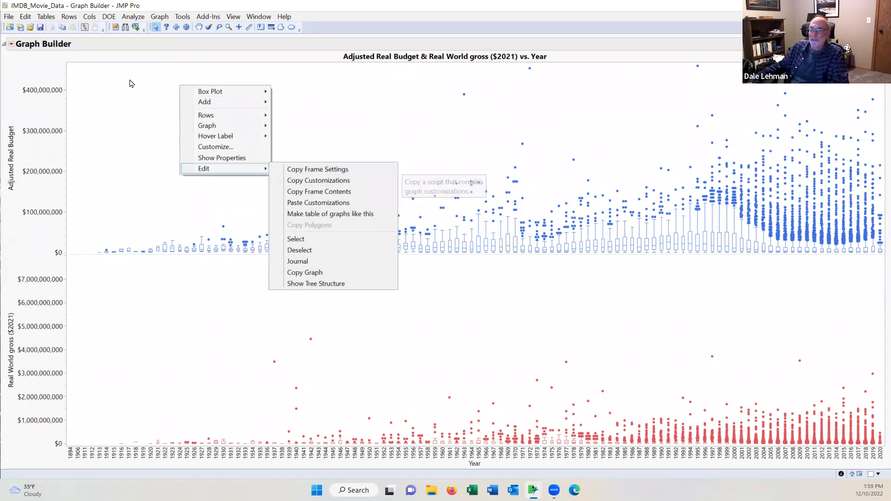
pyautogui.click(13, 43)
# - Show the graph's control panel again and split the box plots side by side using US as the Group X variable
pyautogui.click(13, 42)
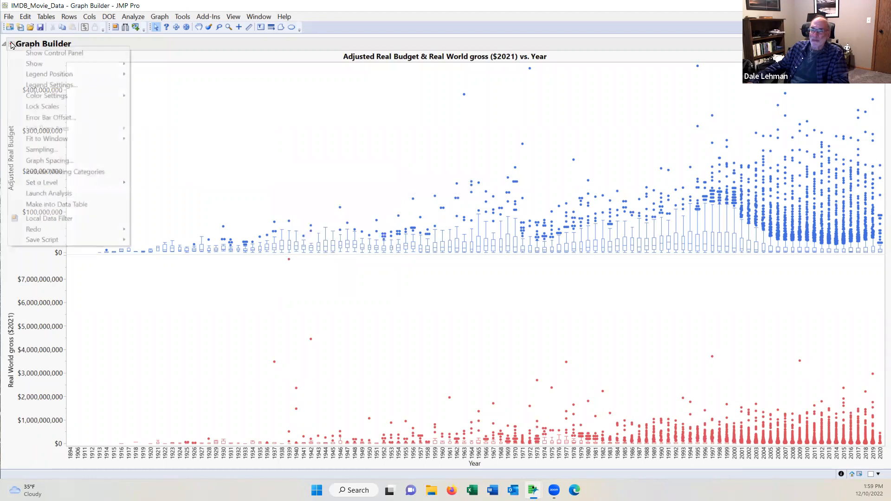
pyautogui.click(29, 55)
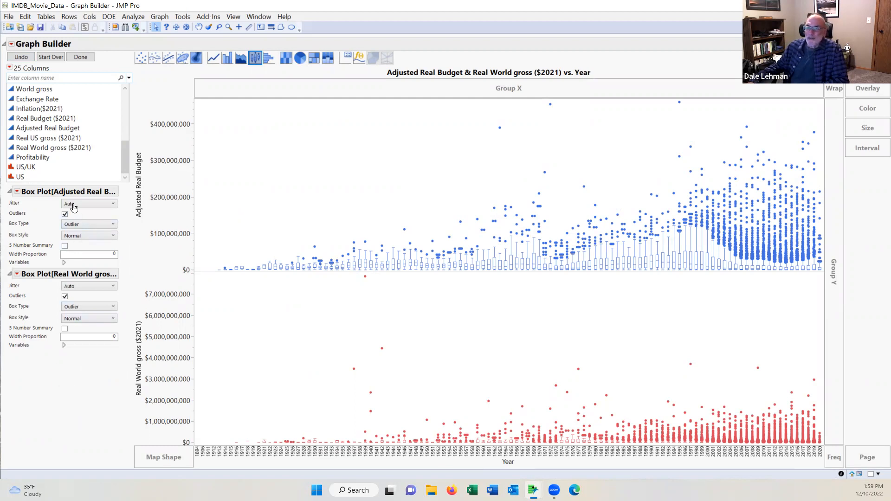
pyautogui.click(20, 178)
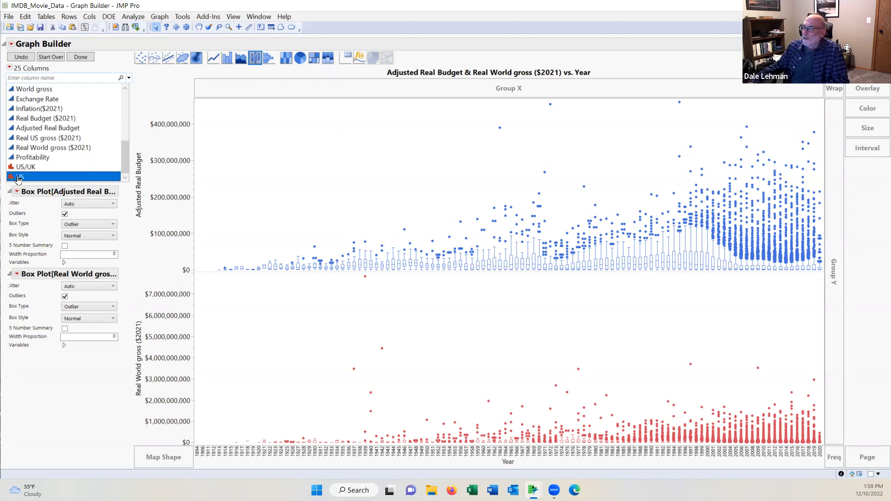
pyautogui.moveTo(20, 180); pyautogui.dragTo(508, 84)
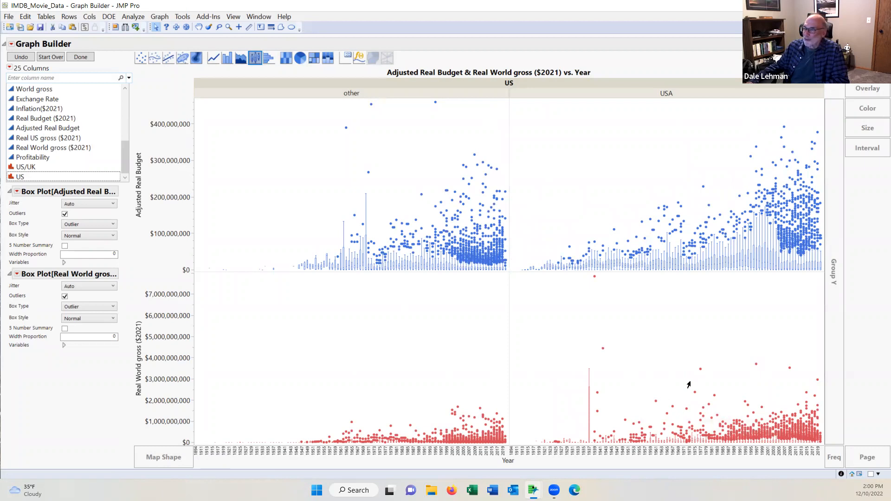
pyautogui.moveTo(669, 407)
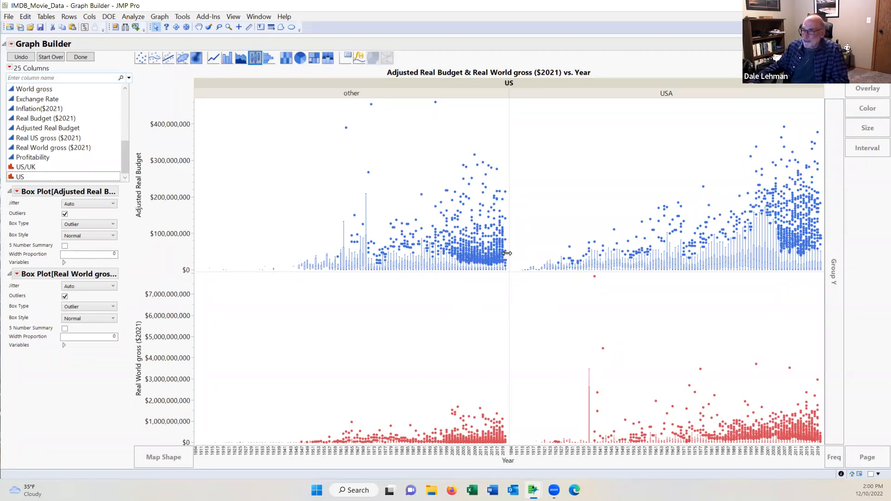
pyautogui.moveTo(417, 268)
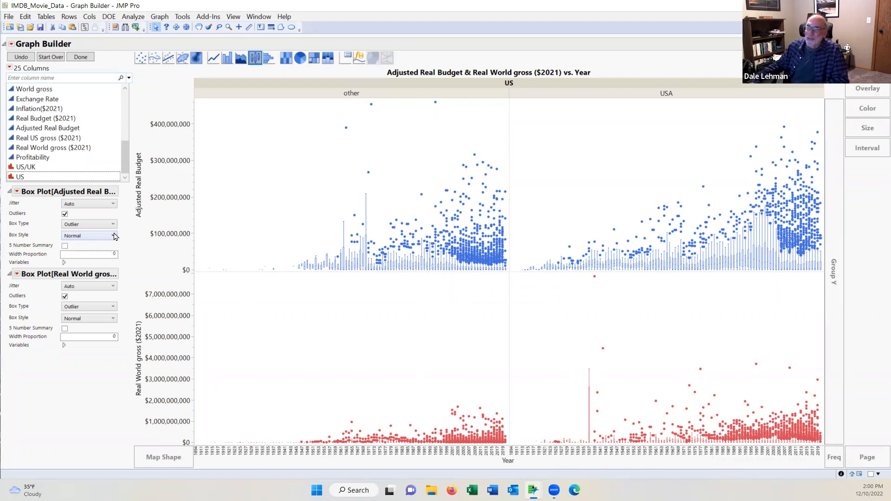
# - Start the graph over and plot Profitability on the Y axis as box plots against Year on the X axis
pyautogui.click(50, 57)
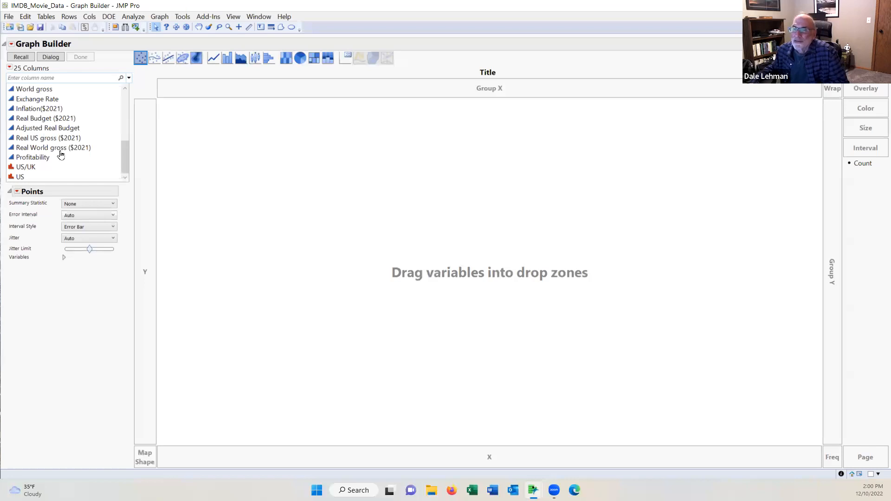
pyautogui.moveTo(43, 159); pyautogui.dragTo(145, 195)
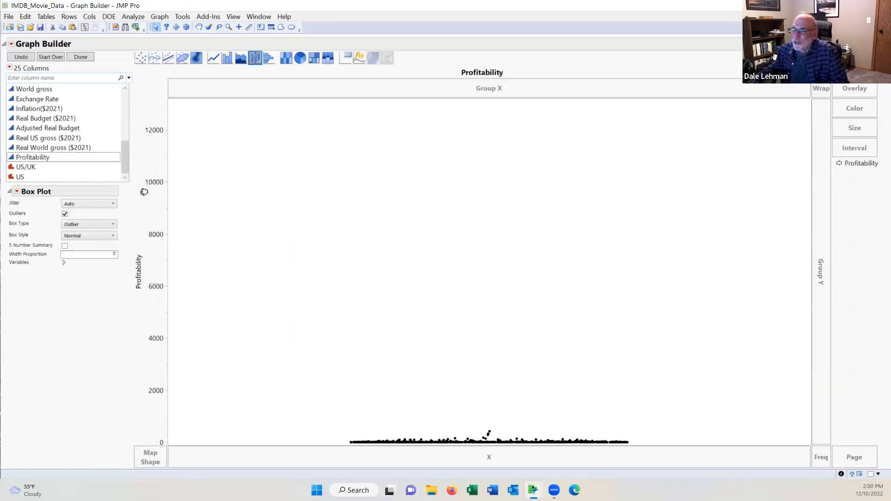
pyautogui.moveTo(123, 161); pyautogui.dragTo(113, 92)
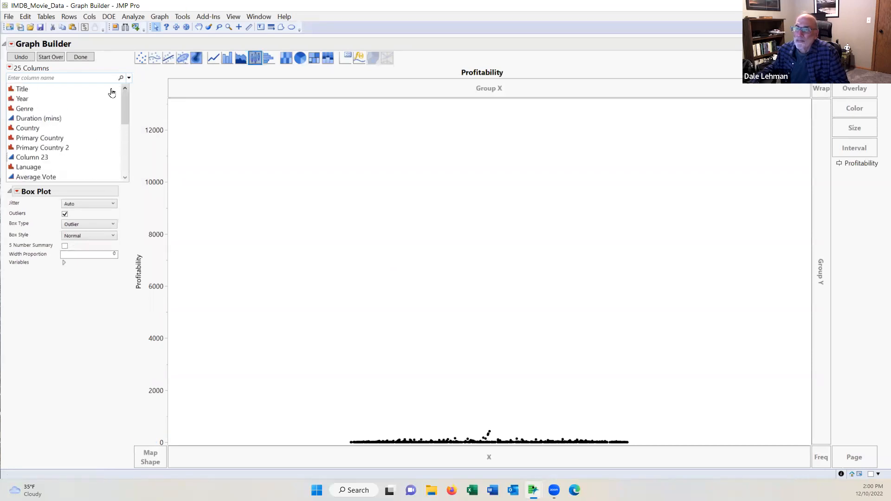
pyautogui.click(32, 99)
pyautogui.moveTo(32, 99); pyautogui.dragTo(324, 455)
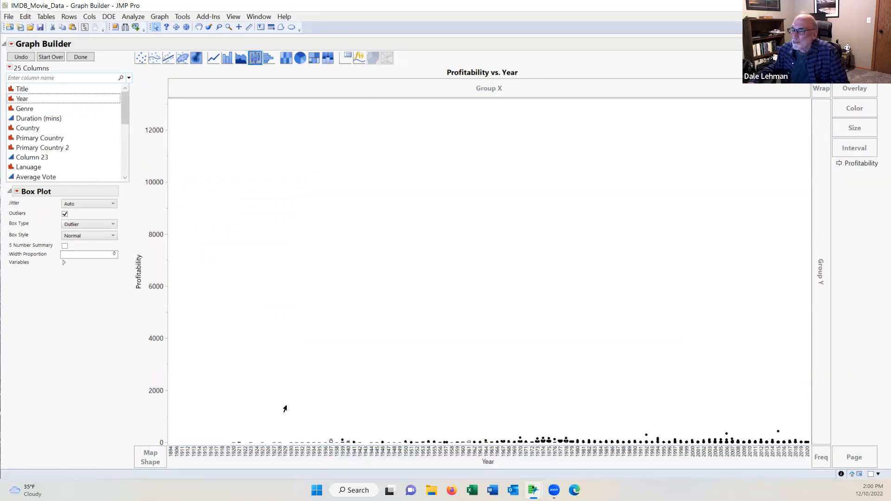
# - Rescale the Profitability axis to run from 0 to 50 with an increment of 5
pyautogui.doubleClick(158, 304)
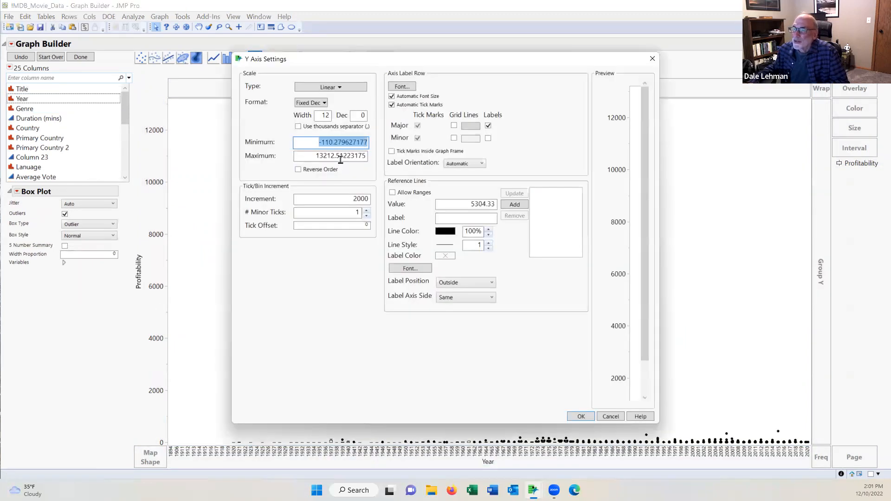
pyautogui.write('0')
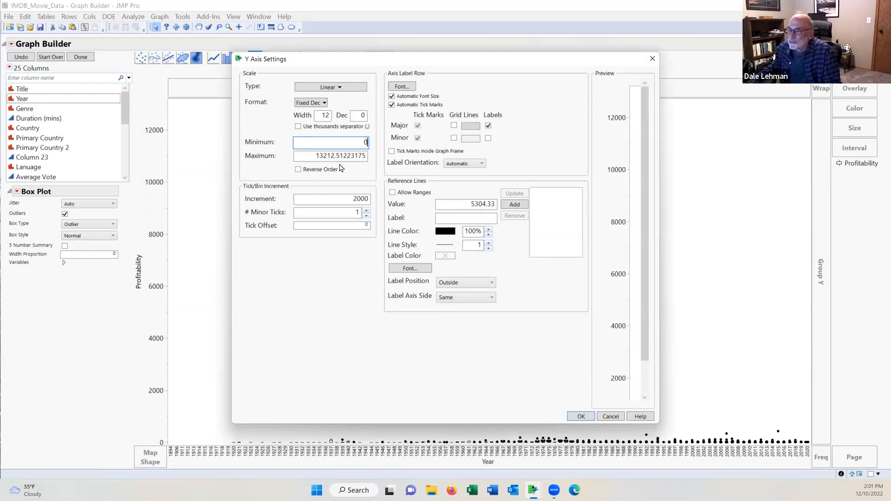
pyautogui.press('Tab')
pyautogui.write('10')
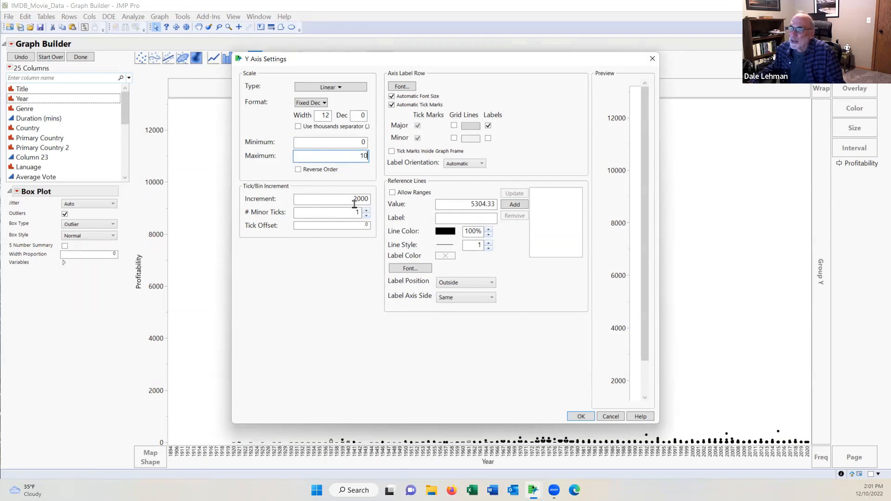
pyautogui.press('BackSpace')
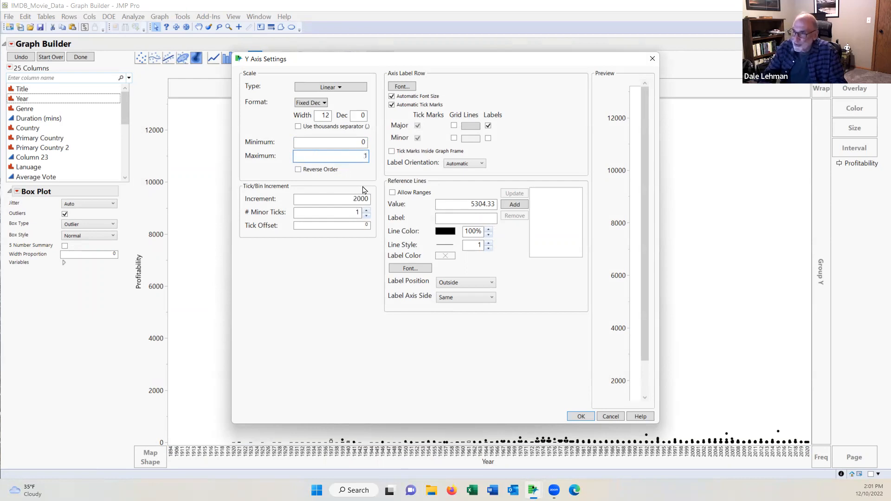
pyautogui.write('5')
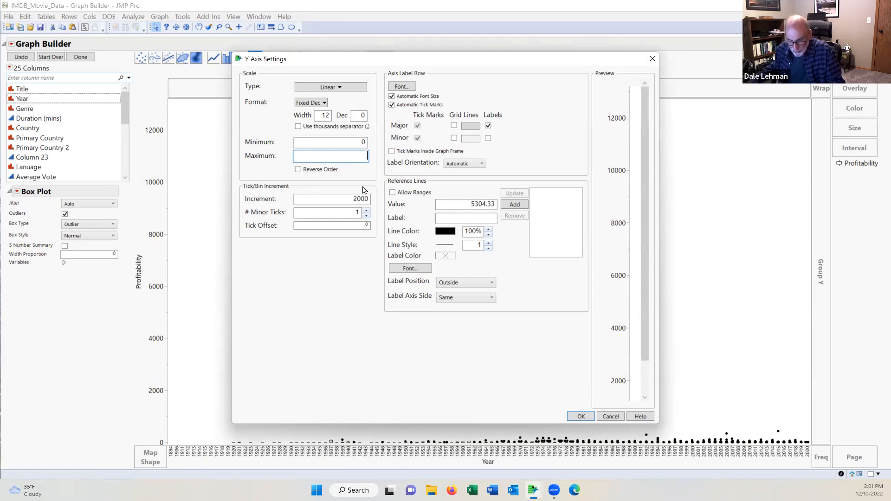
pyautogui.write('0')
pyautogui.click(368, 199)
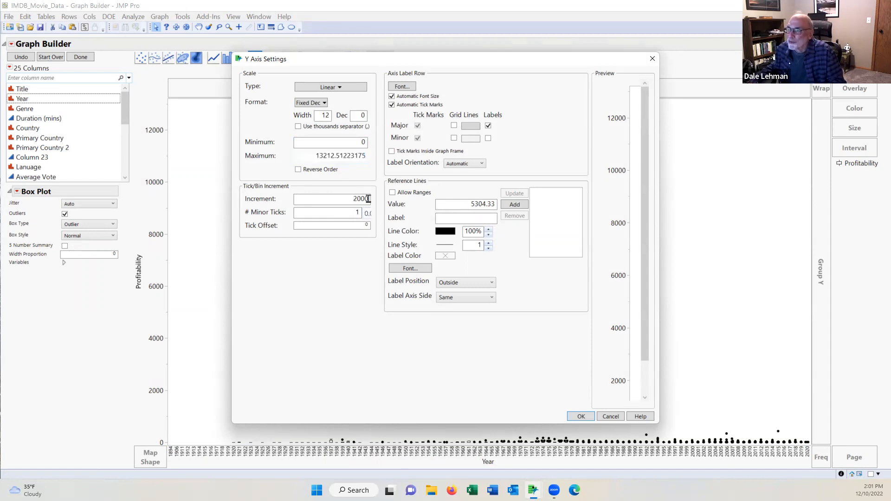
pyautogui.doubleClick(368, 198)
pyautogui.write('5')
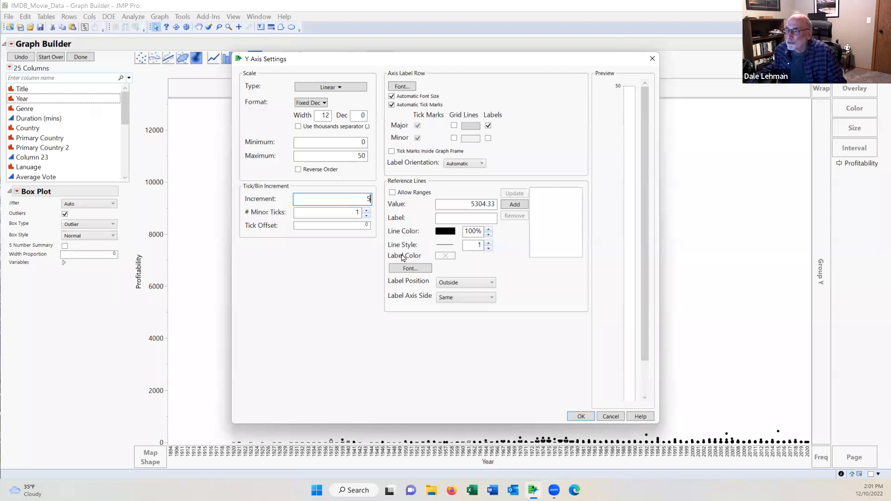
pyautogui.click(575, 417)
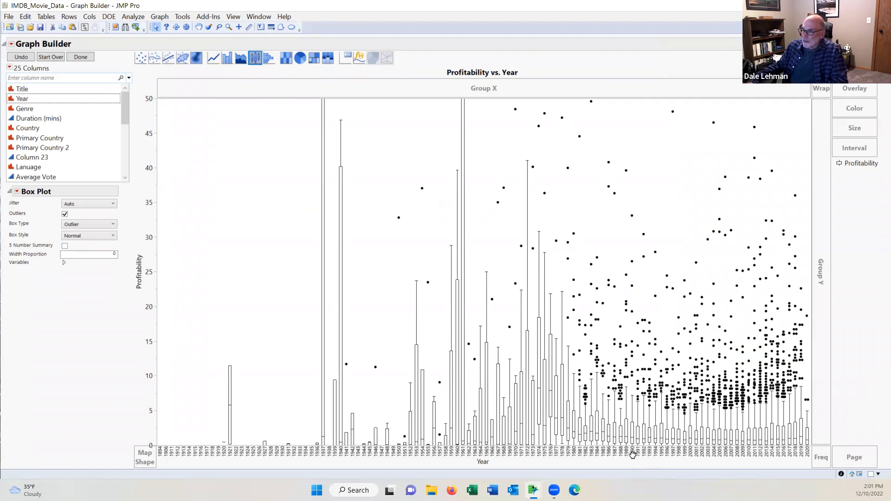
# - Close the graph, select the data table rows where Year is less than 1980, and hide and exclude them
pyautogui.moveTo(625, 423)
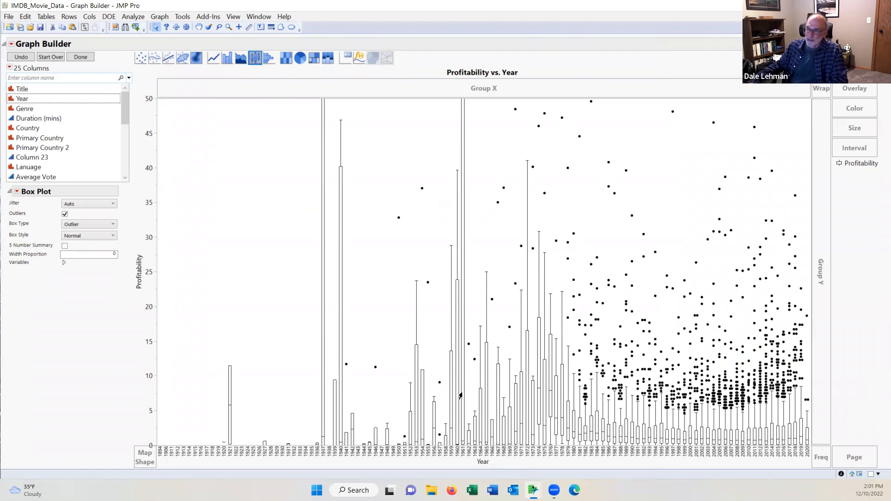
pyautogui.moveTo(478, 376)
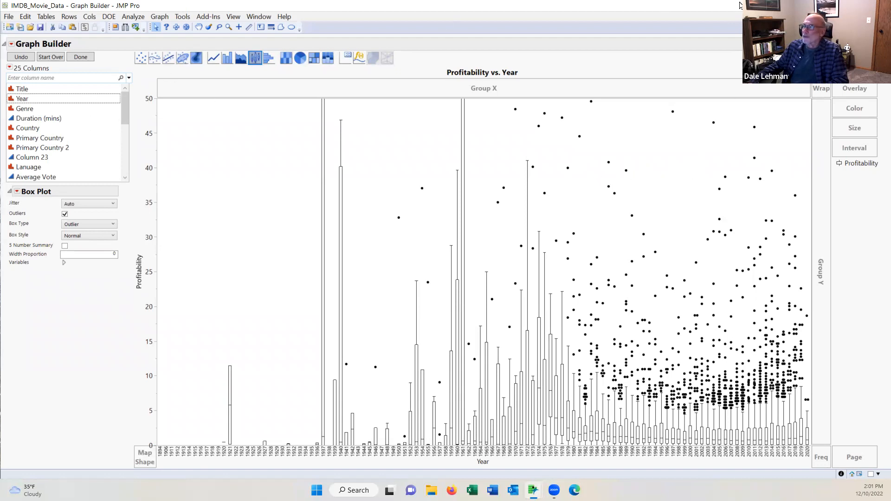
pyautogui.click(836, 5)
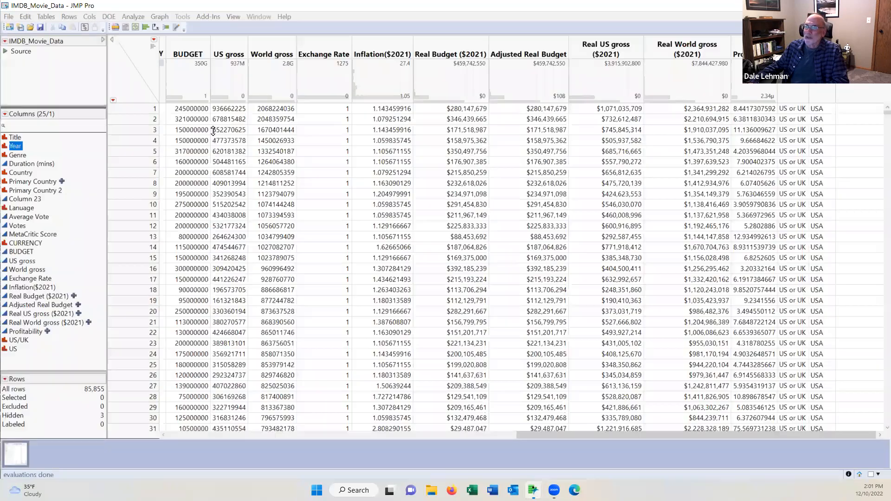
pyautogui.click(74, 17)
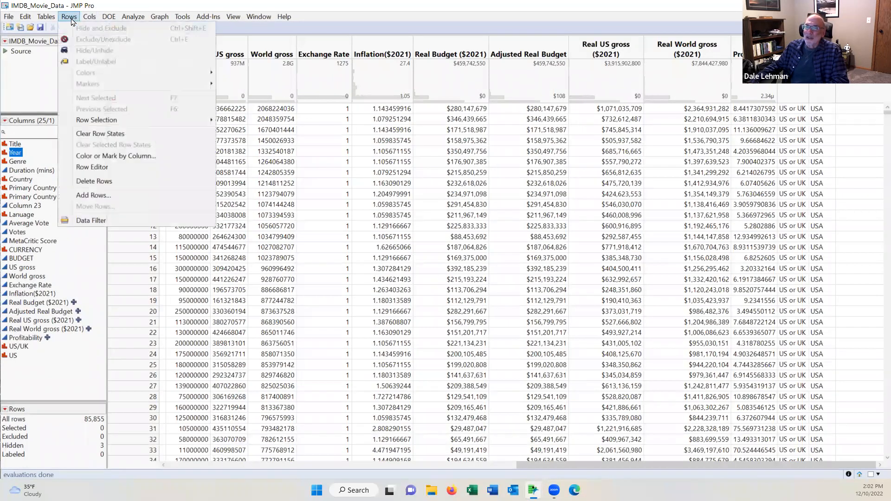
pyautogui.moveTo(144, 128)
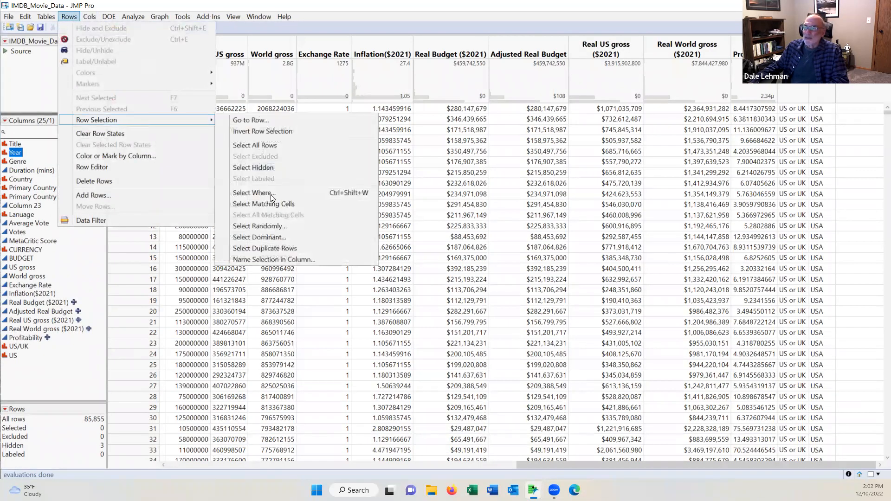
pyautogui.click(271, 194)
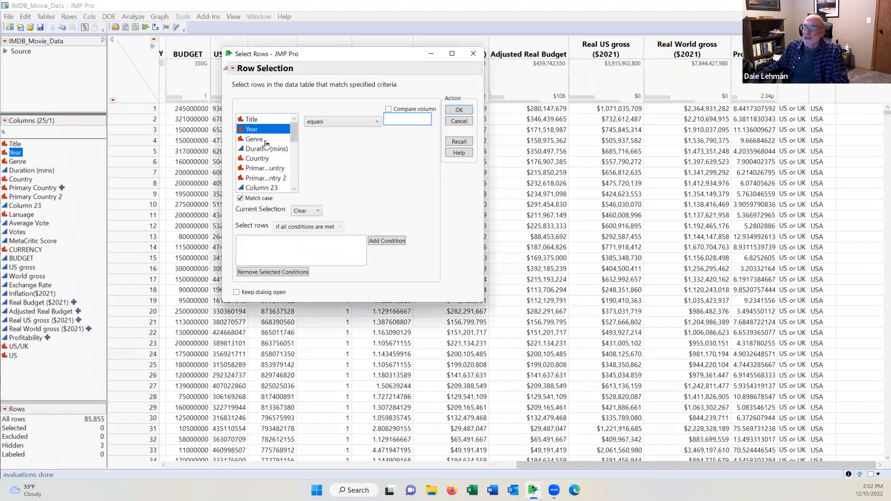
pyautogui.click(375, 122)
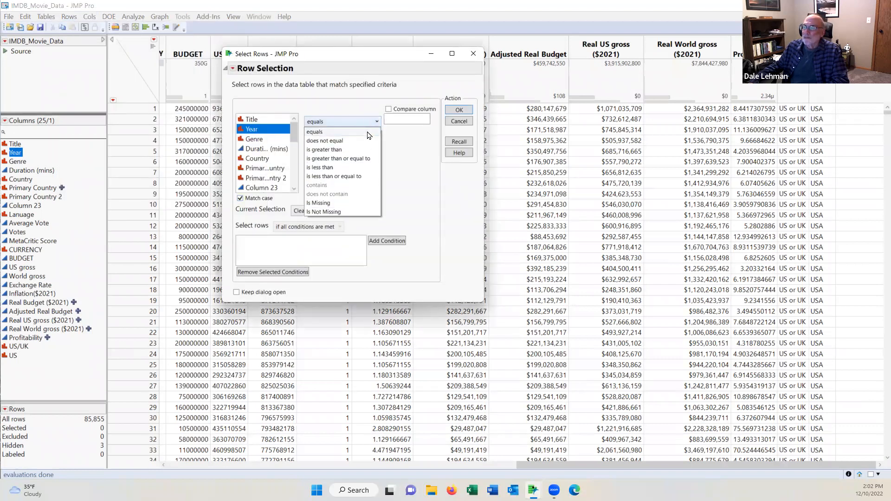
pyautogui.click(352, 166)
pyautogui.click(401, 121)
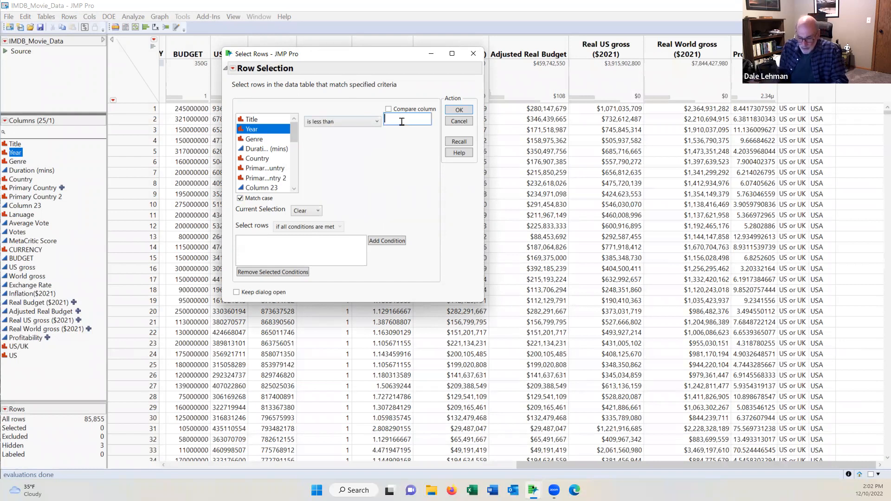
pyautogui.write('1980')
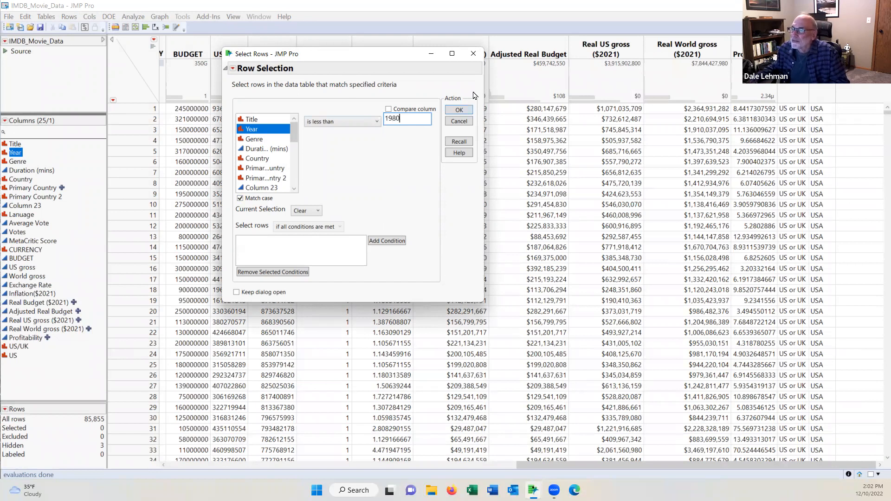
pyautogui.click(459, 110)
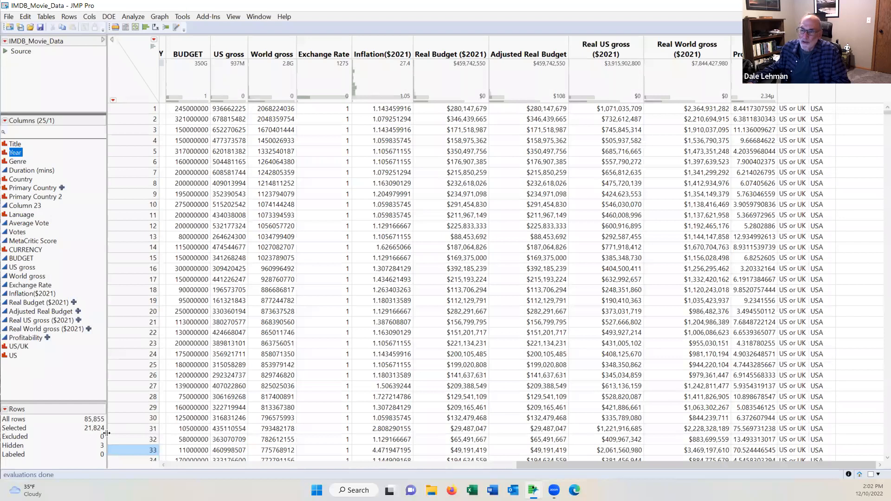
pyautogui.click(69, 17)
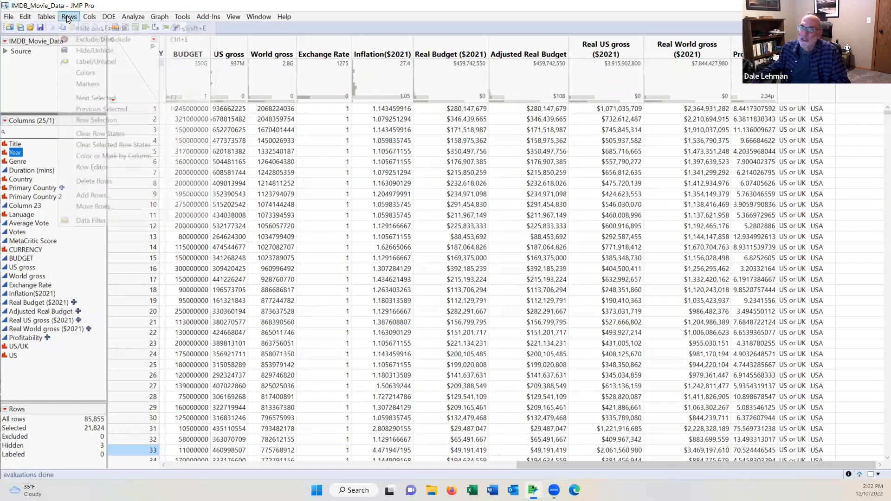
pyautogui.click(73, 29)
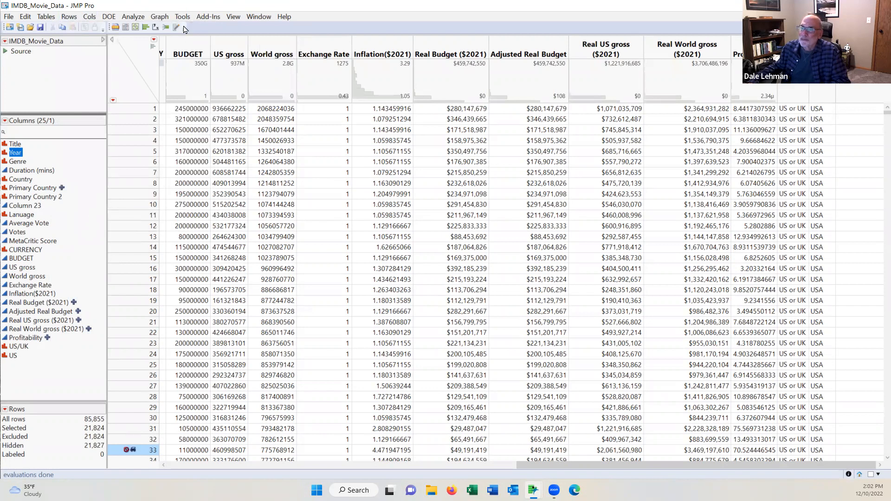
# - Build a new graph with Year on the X axis and Profitability on the Y axis in an enlarged graph window
pyautogui.click(159, 16)
pyautogui.click(184, 28)
pyautogui.moveTo(472, 241); pyautogui.dragTo(643, 427)
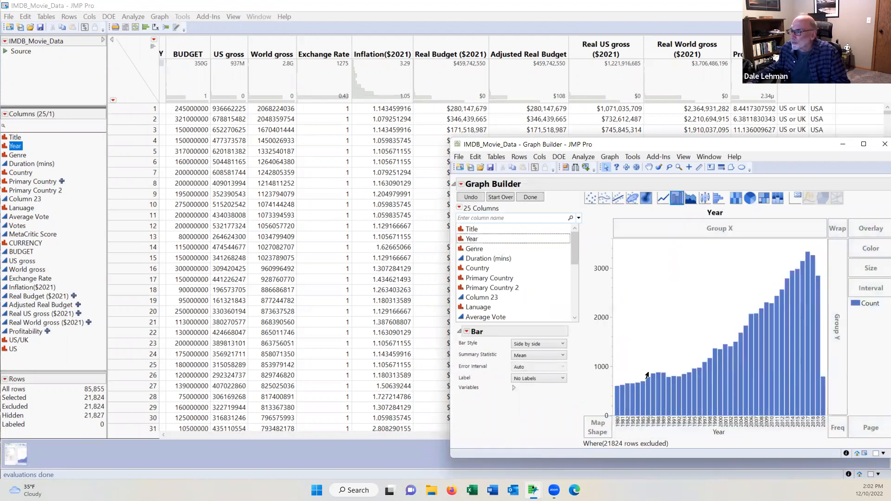
pyautogui.moveTo(701, 147); pyautogui.dragTo(302, 60)
pyautogui.moveTo(492, 283); pyautogui.dragTo(651, 283)
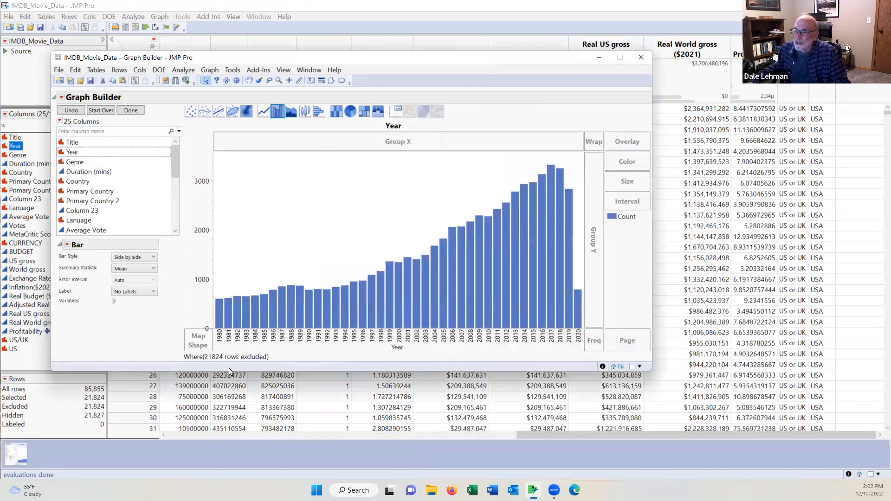
pyautogui.moveTo(171, 174); pyautogui.dragTo(158, 224)
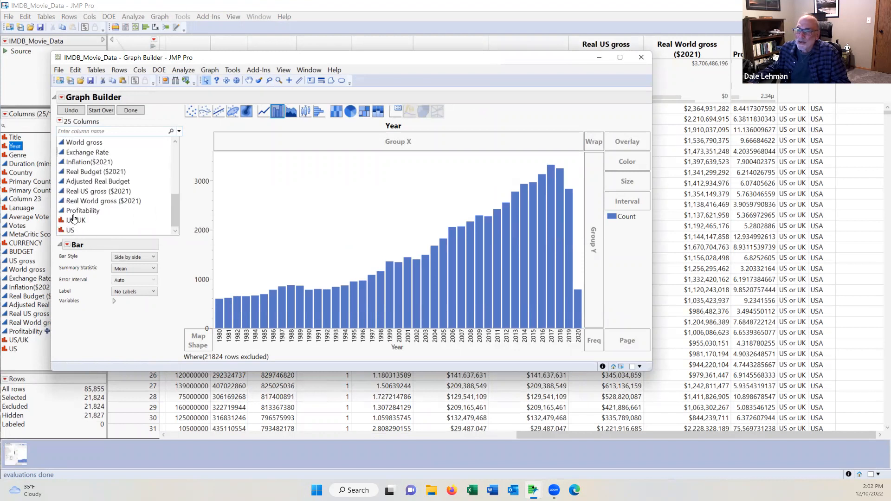
pyautogui.moveTo(78, 211); pyautogui.dragTo(196, 213)
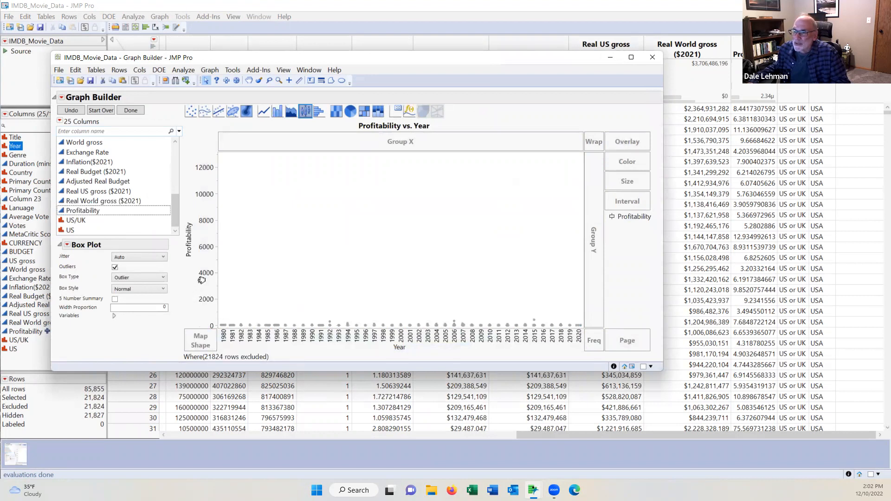
# - Set the new graph's Profitability axis to minimum 0, maximum 50 and increment 5, and clear the point selection
pyautogui.doubleClick(206, 231)
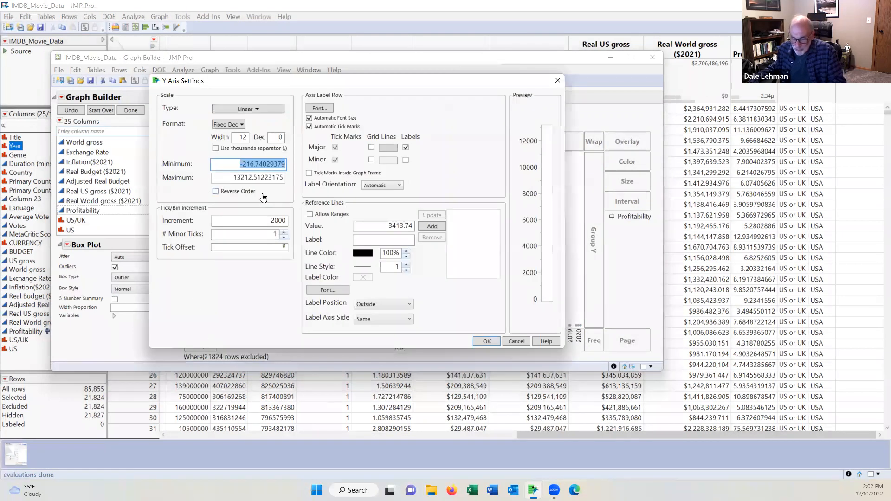
pyautogui.write('0')
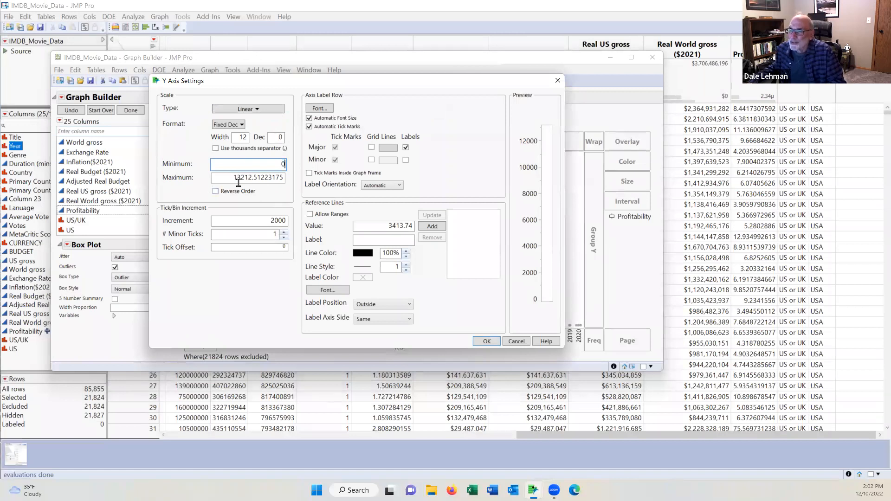
pyautogui.press('Tab')
pyautogui.write('50')
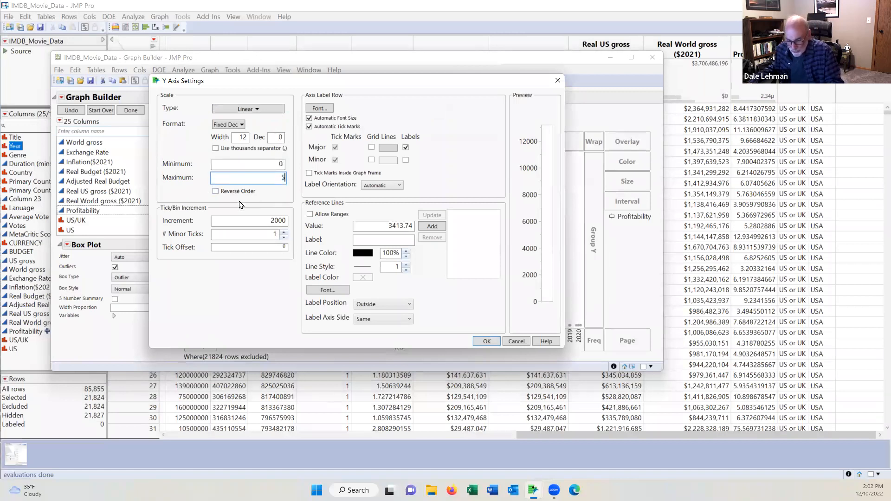
pyautogui.doubleClick(262, 222)
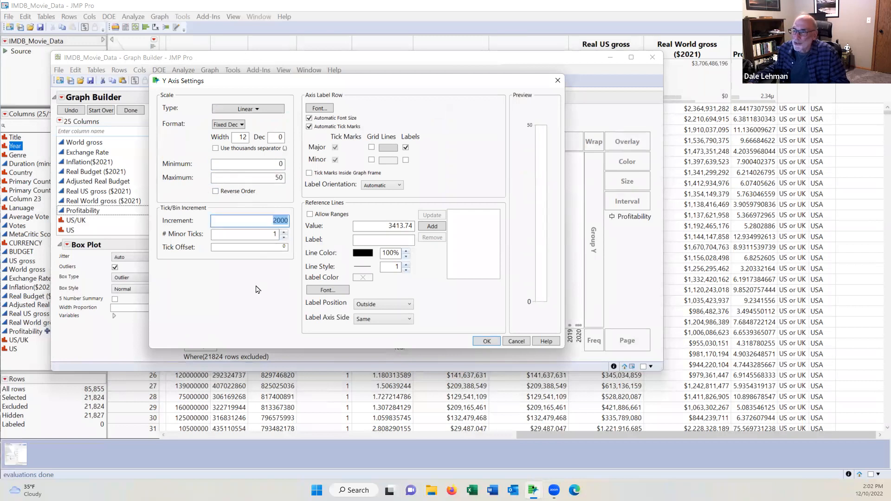
pyautogui.write('5')
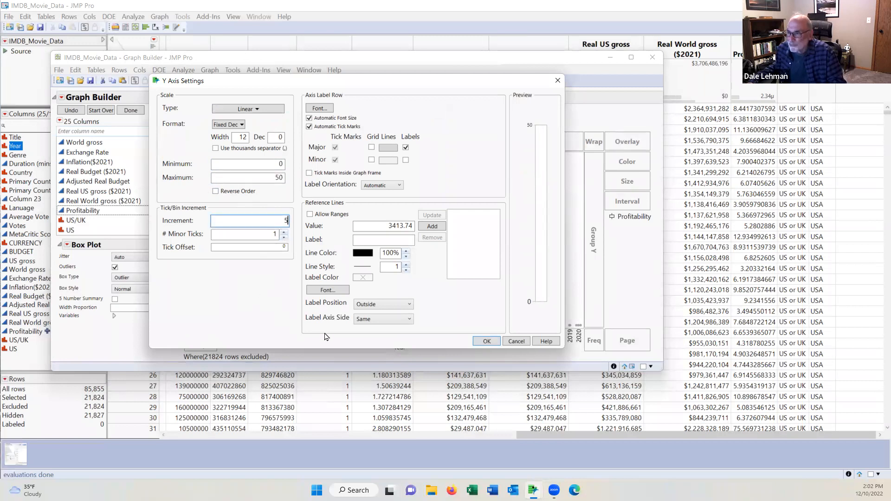
pyautogui.click(484, 341)
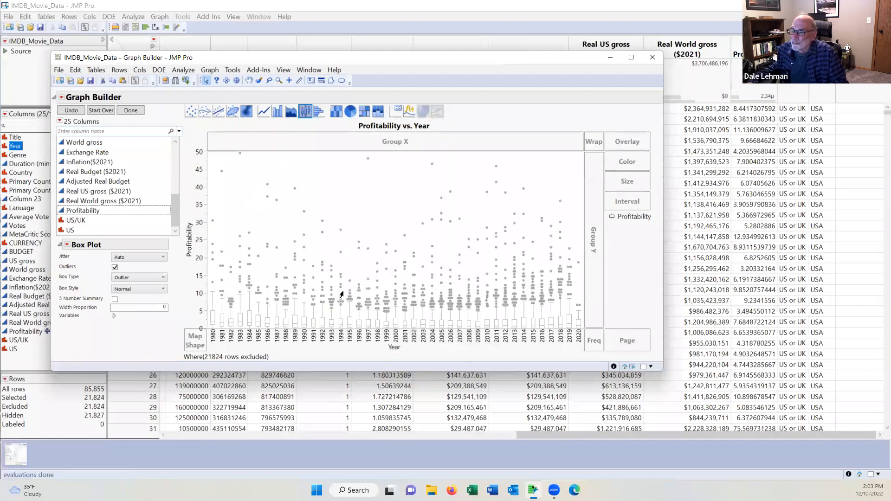
pyautogui.click(351, 264)
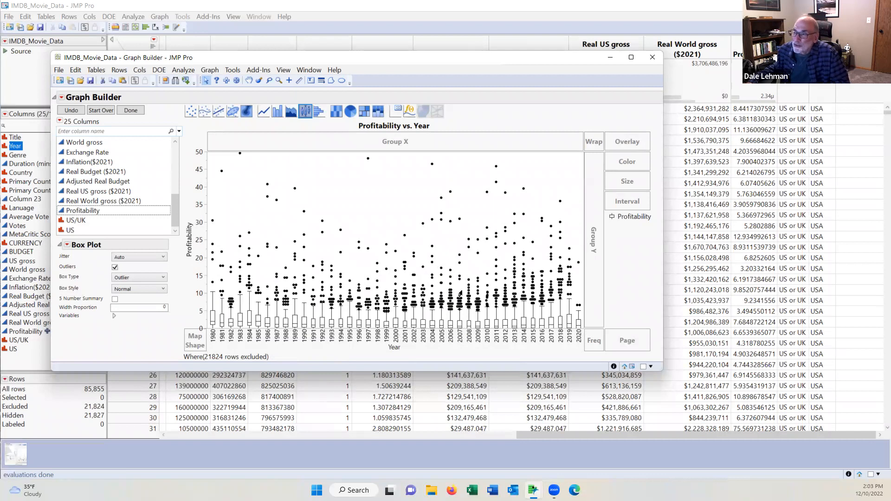
# - Try splitting the Profitability box plots into stacked panels with US/UK as the Group Y variable, and undo the grouping
pyautogui.click(81, 222)
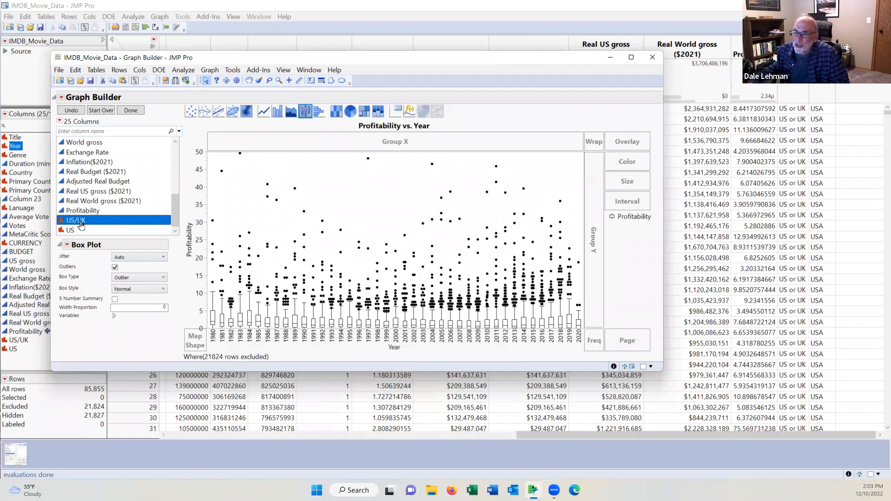
pyautogui.moveTo(81, 225); pyautogui.dragTo(598, 216)
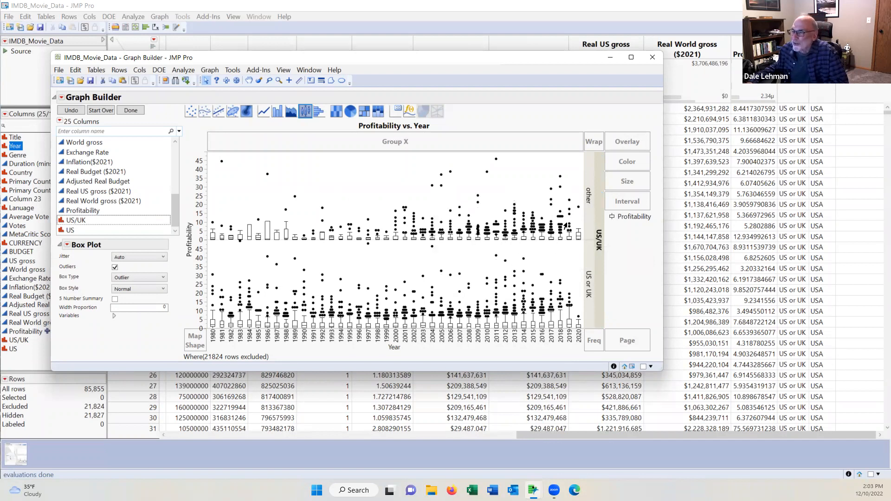
pyautogui.click(77, 111)
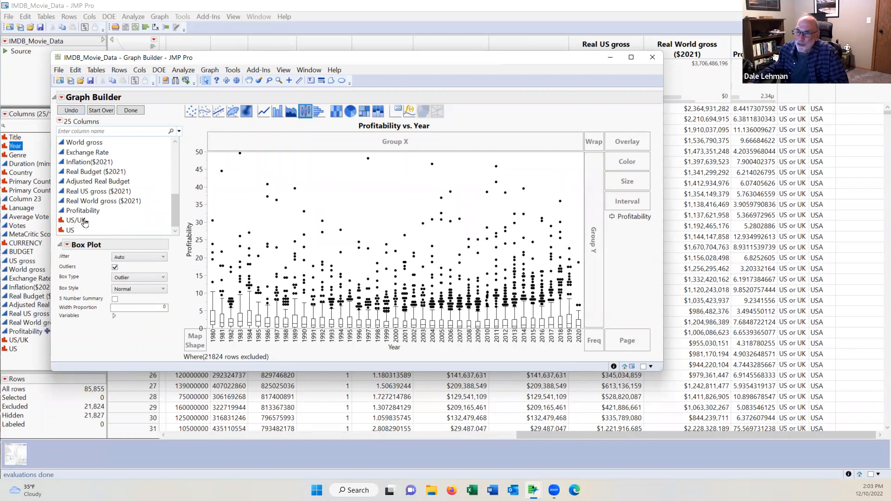
pyautogui.moveTo(84, 222); pyautogui.dragTo(97, 152)
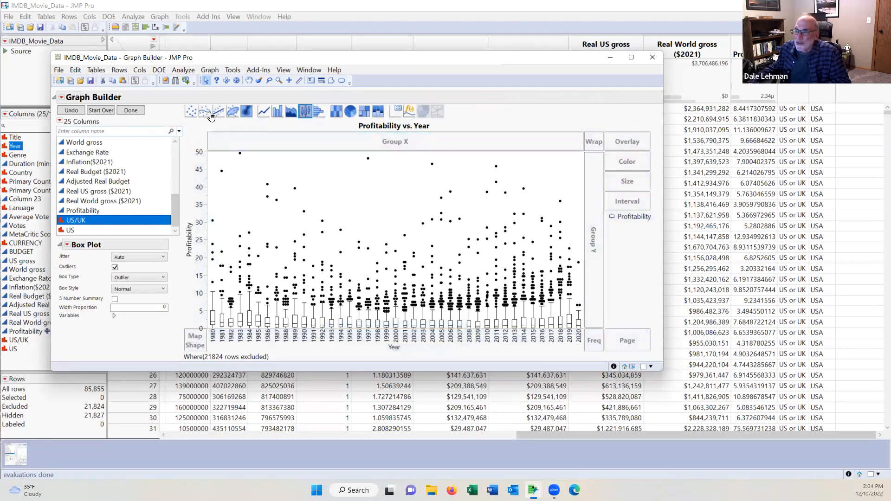
# - Change the Profitability box plots to points coloured by US/UK, maximize the graph window and hide its control panel
pyautogui.click(194, 111)
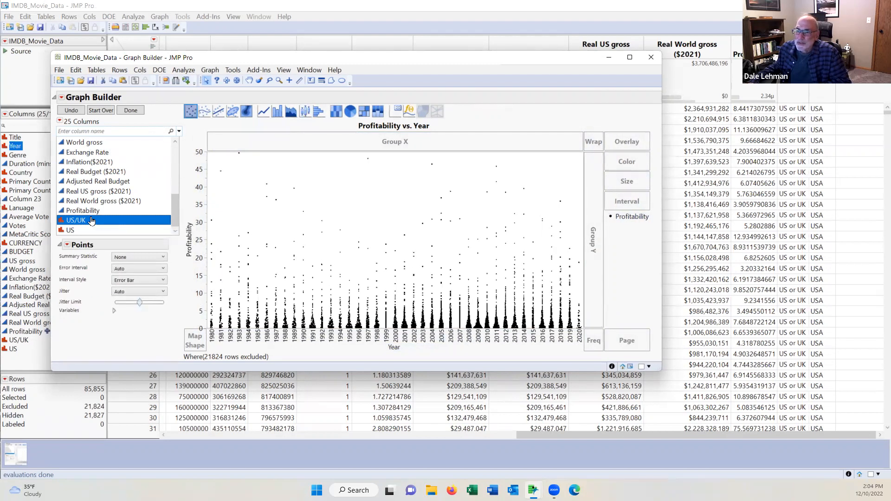
pyautogui.moveTo(90, 222); pyautogui.dragTo(619, 164)
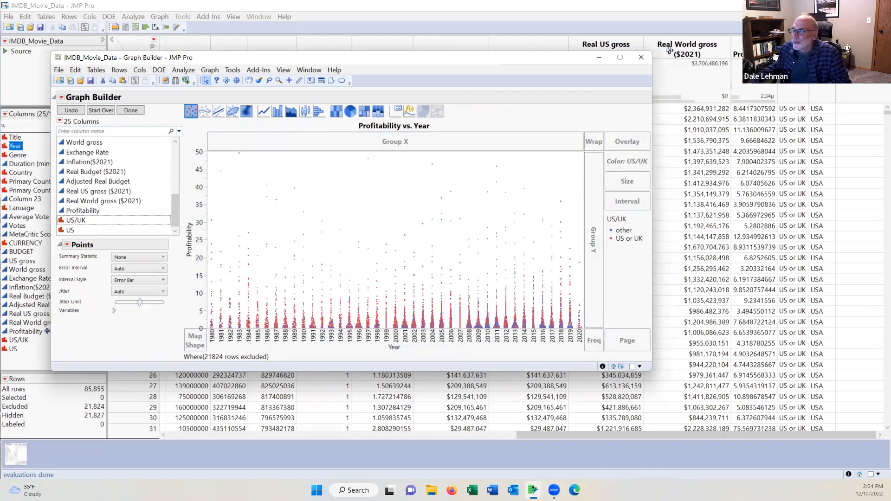
pyautogui.moveTo(619, 60)
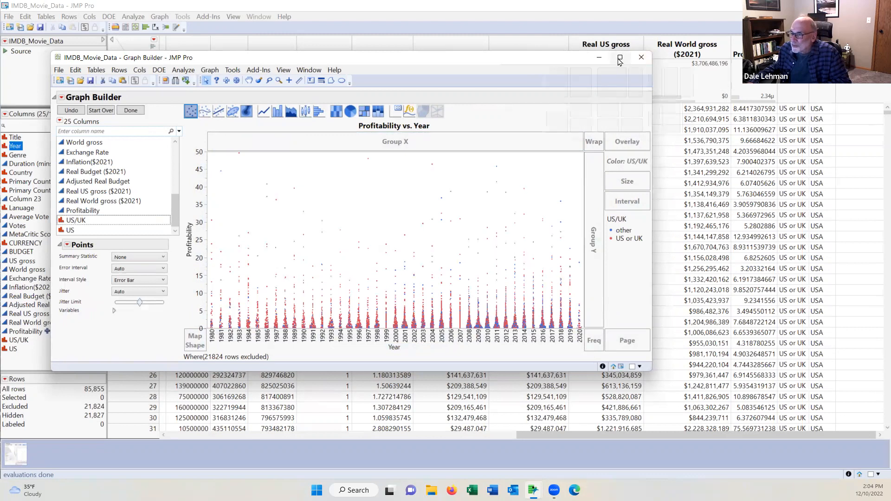
pyautogui.click(619, 61)
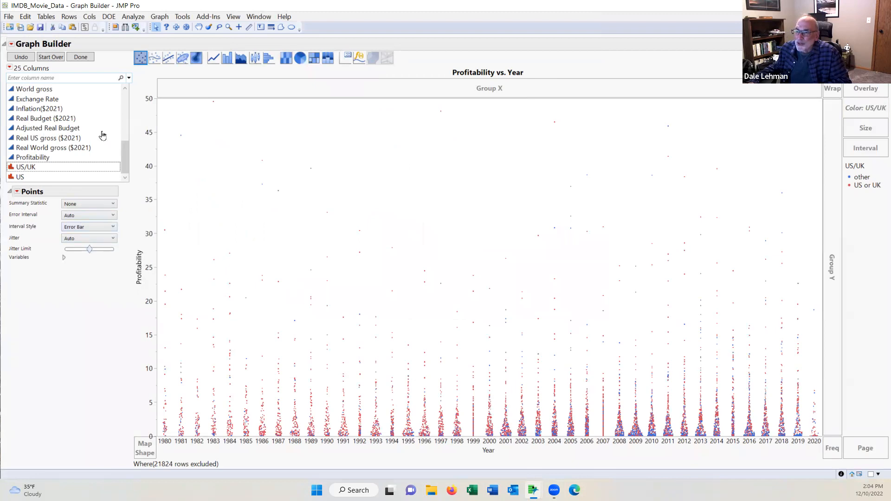
pyautogui.click(11, 45)
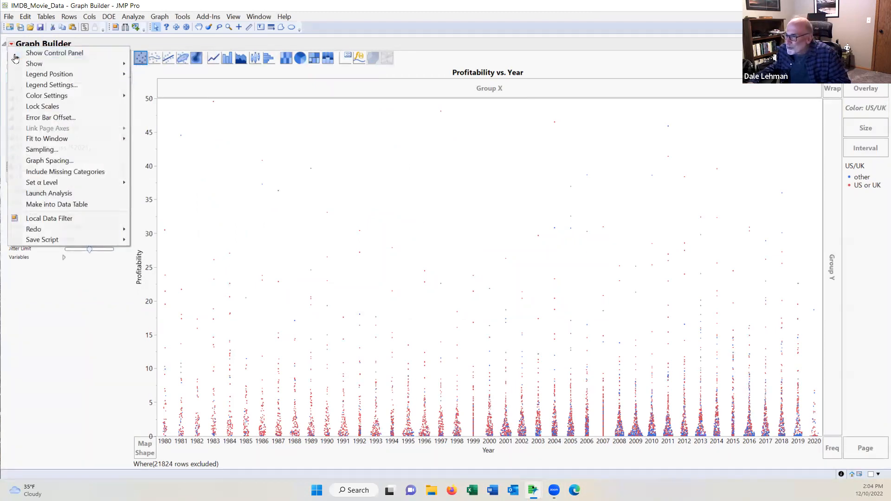
pyautogui.click(15, 54)
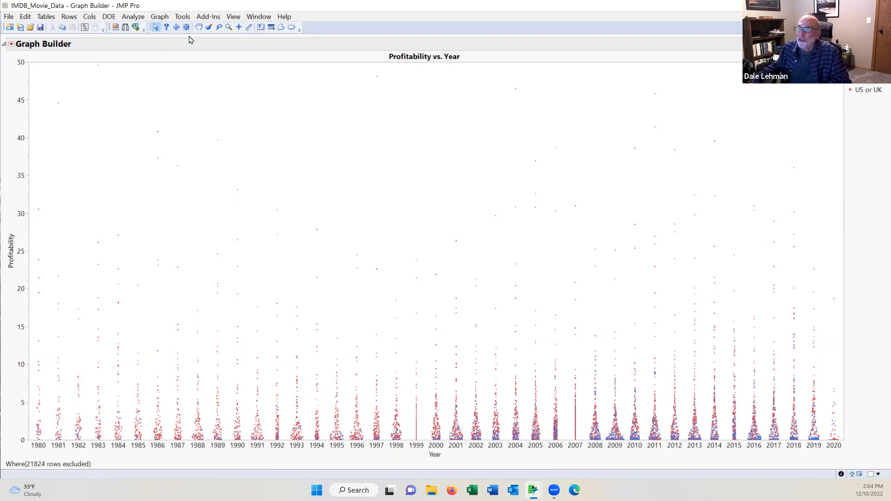
# - Magnify the low-profitability points around 2008 and set the graph's marker size to 3, Large
pyautogui.click(229, 27)
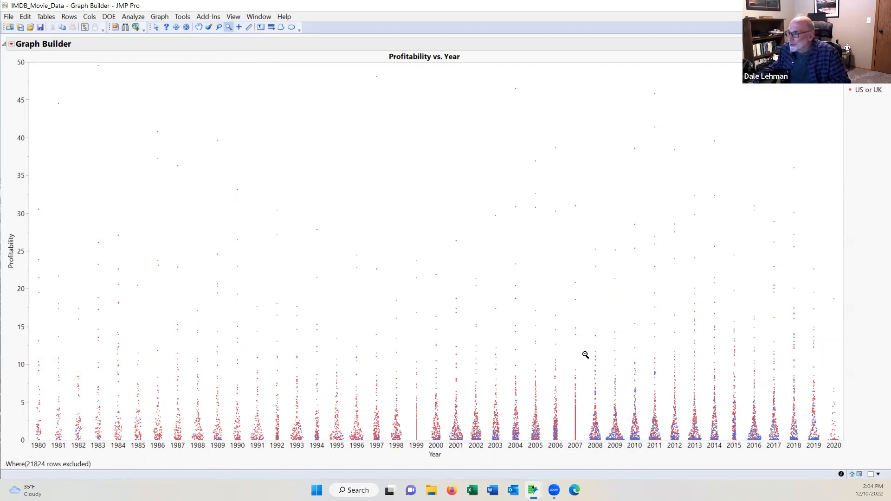
pyautogui.moveTo(584, 325); pyautogui.dragTo(607, 456)
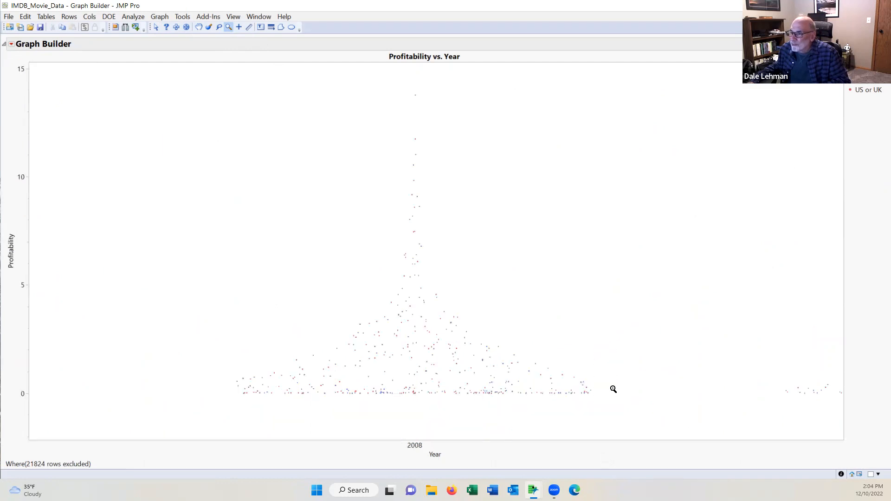
pyautogui.click(643, 346)
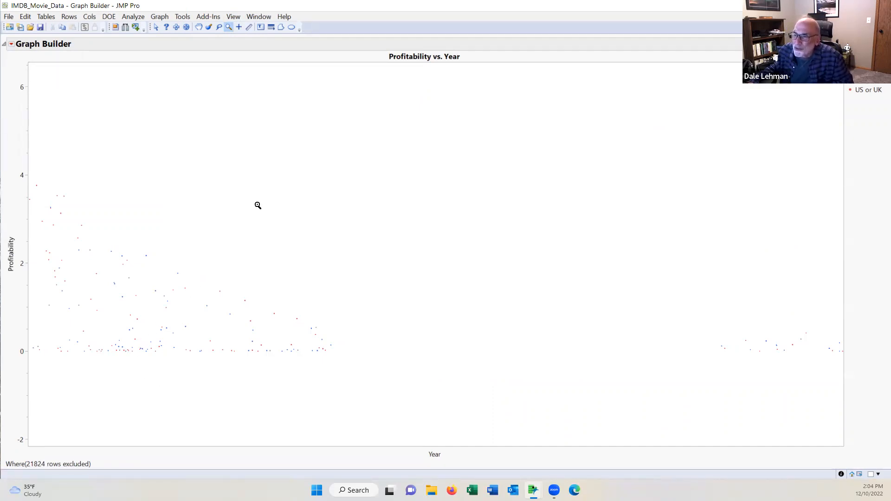
pyautogui.click(157, 27)
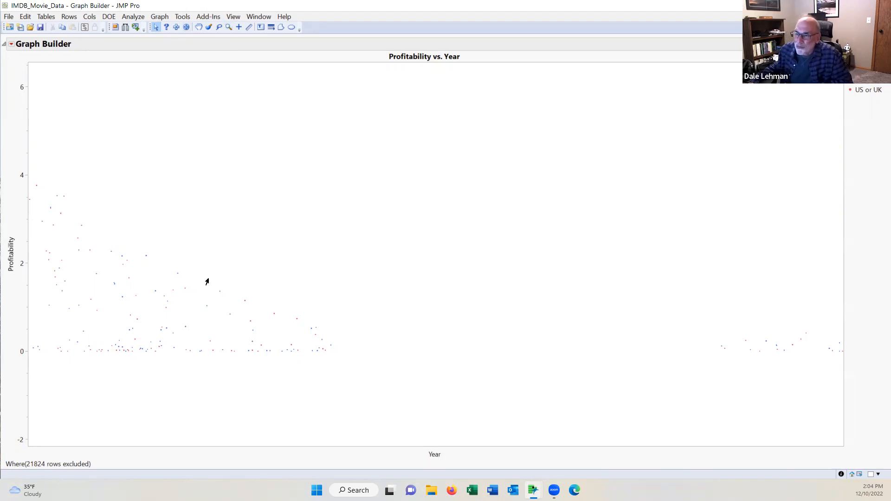
pyautogui.rightClick(219, 239)
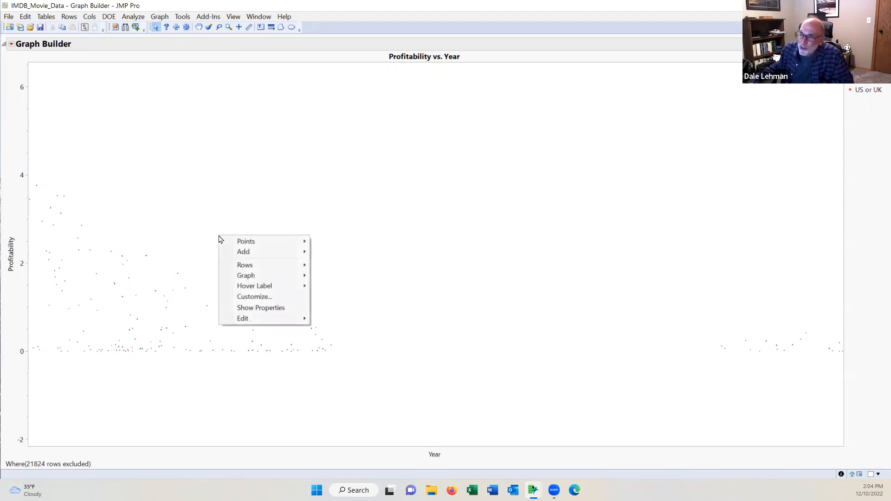
pyautogui.moveTo(253, 242)
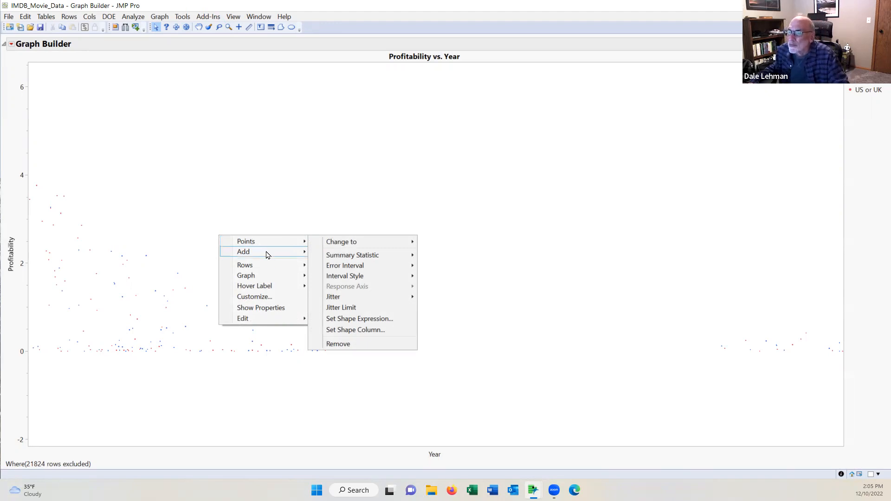
pyautogui.moveTo(269, 268)
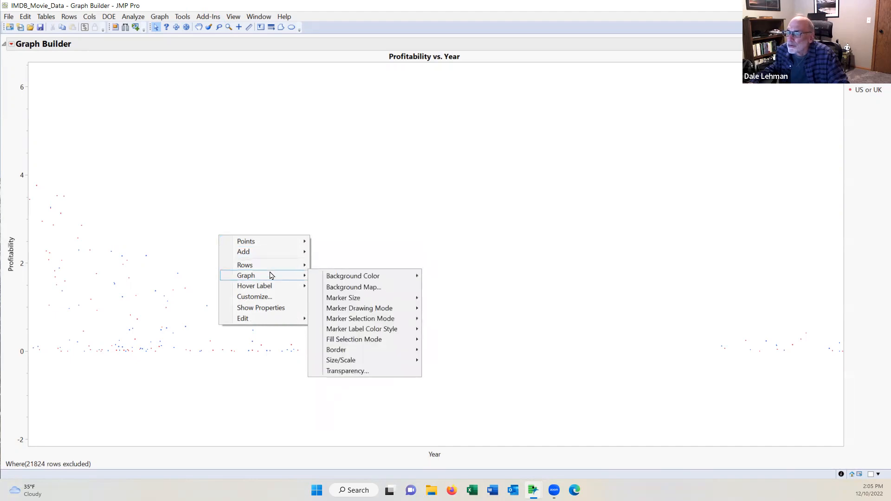
pyautogui.moveTo(354, 302)
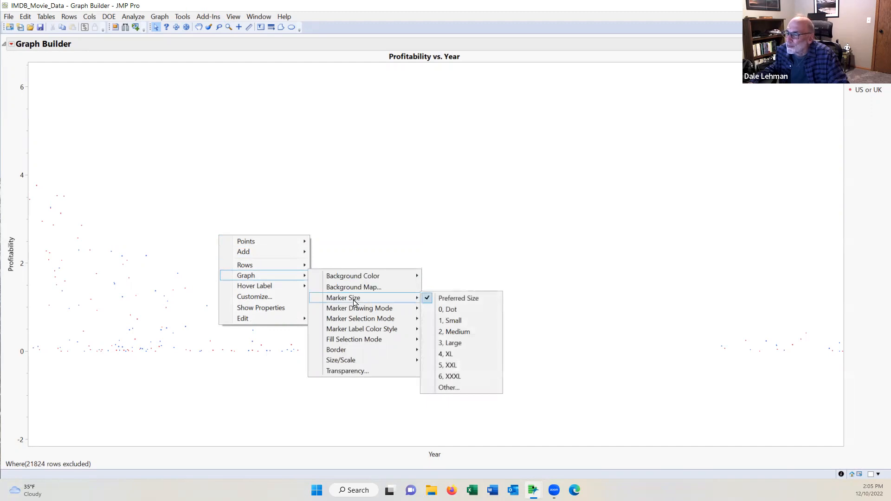
pyautogui.click(465, 344)
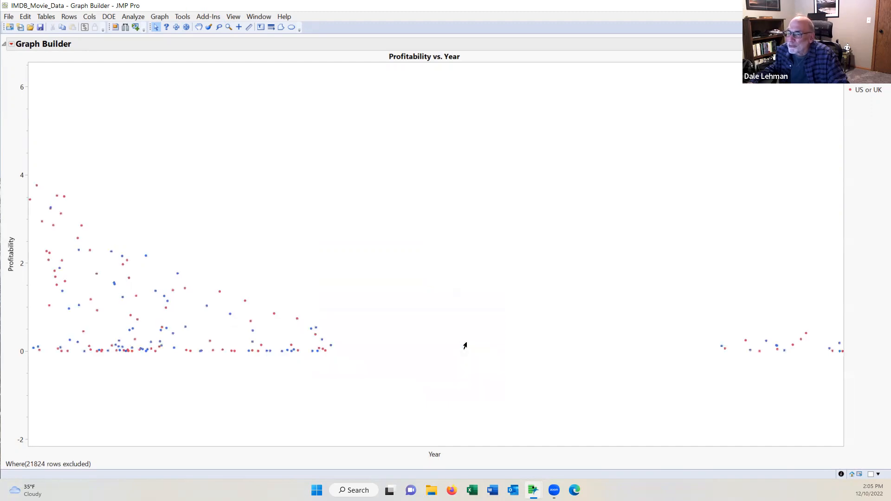
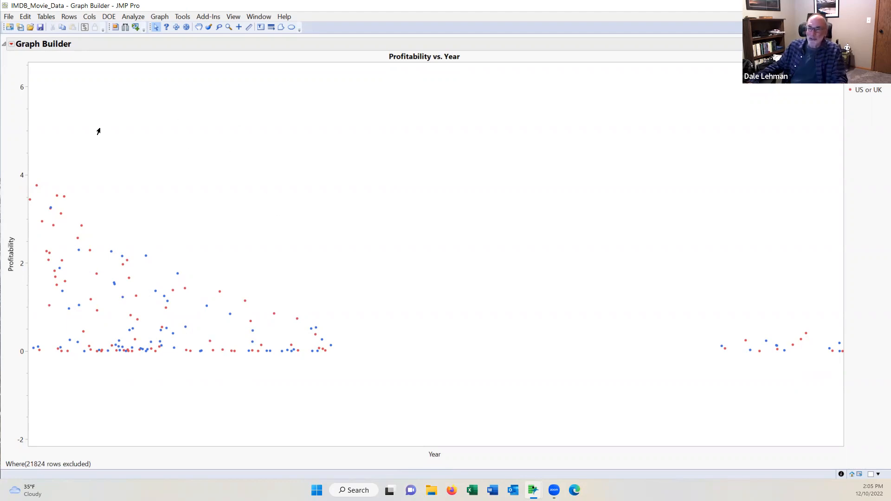
pyautogui.rightClick(157, 90)
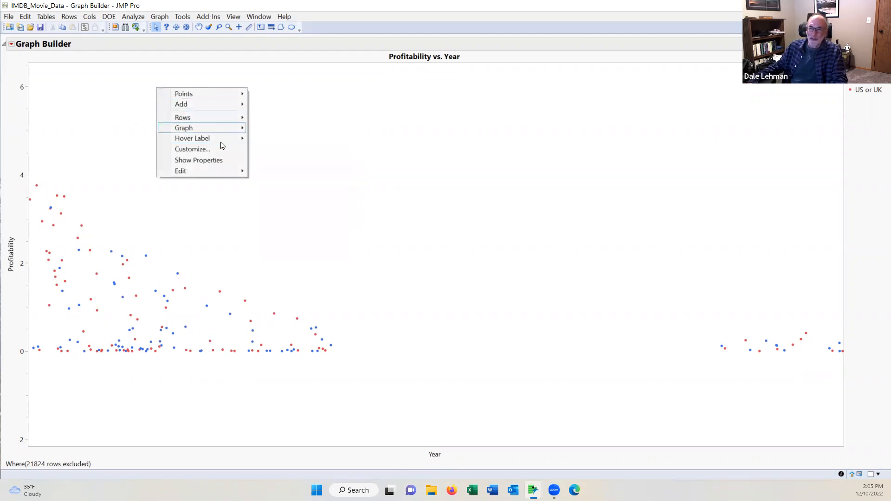
pyautogui.click(308, 167)
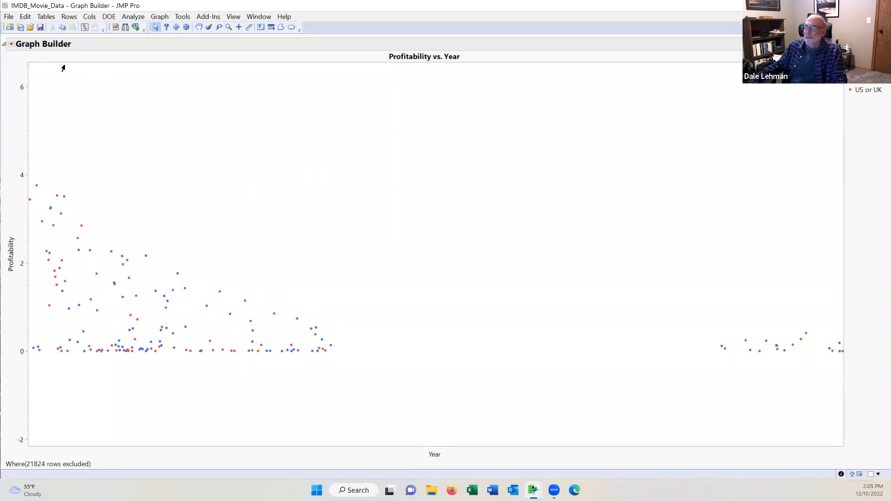
# - Start the graph over with the control panel shown, placing Year on the X axis and Profitability on the Y axis
pyautogui.click(11, 44)
pyautogui.click(21, 52)
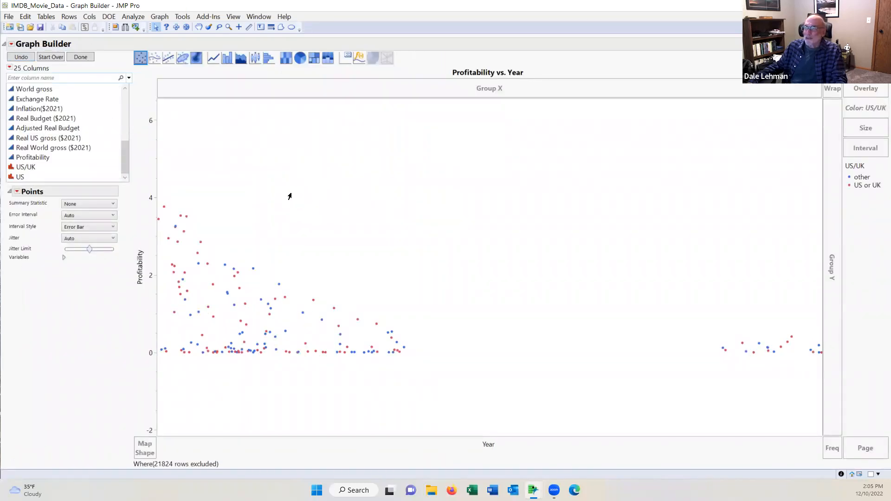
pyautogui.click(49, 58)
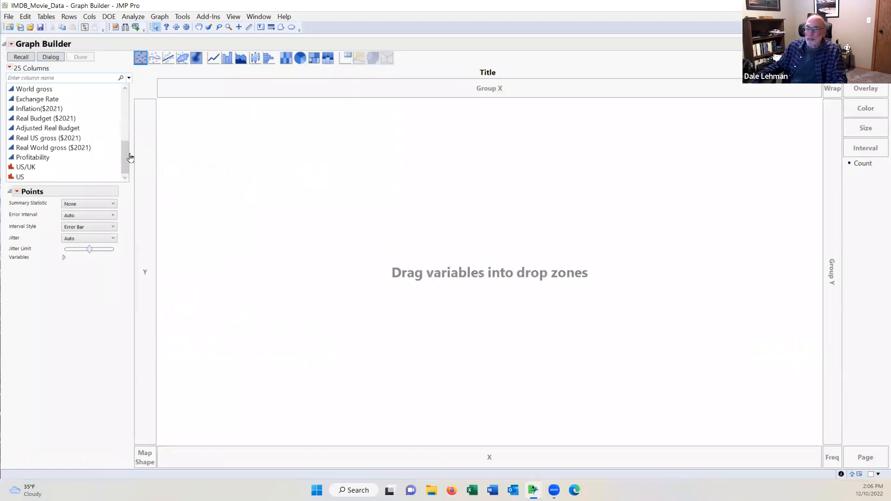
pyautogui.moveTo(124, 157); pyautogui.dragTo(122, 86)
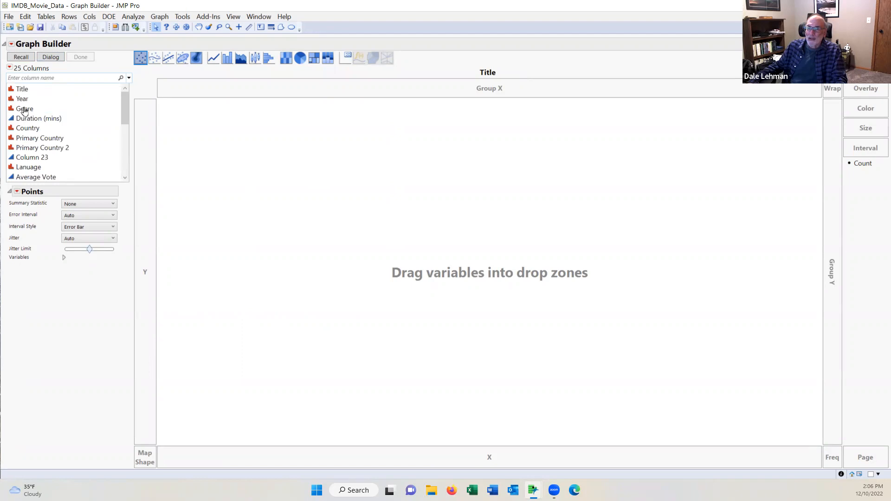
pyautogui.moveTo(25, 101); pyautogui.dragTo(306, 460)
pyautogui.moveTo(125, 121); pyautogui.dragTo(125, 184)
pyautogui.moveTo(32, 159); pyautogui.dragTo(155, 220)
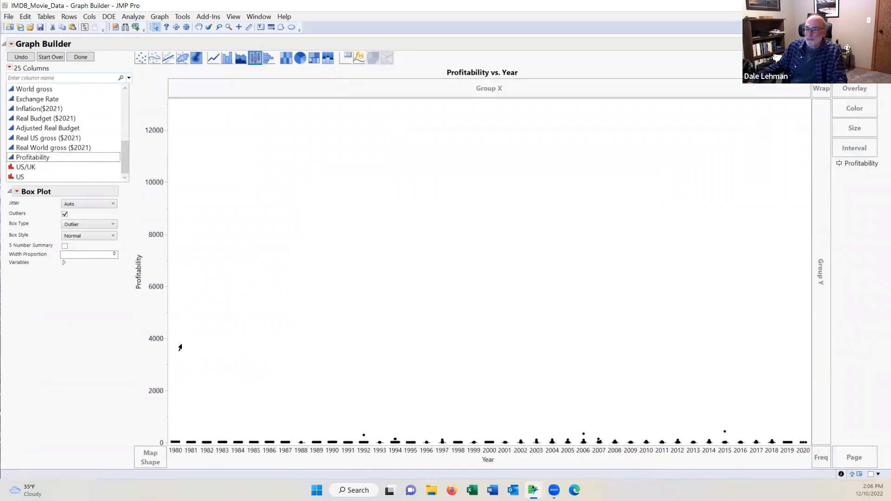
# - Set the Profitability axis to minimum 0, maximum 50 and increment 5
pyautogui.doubleClick(155, 336)
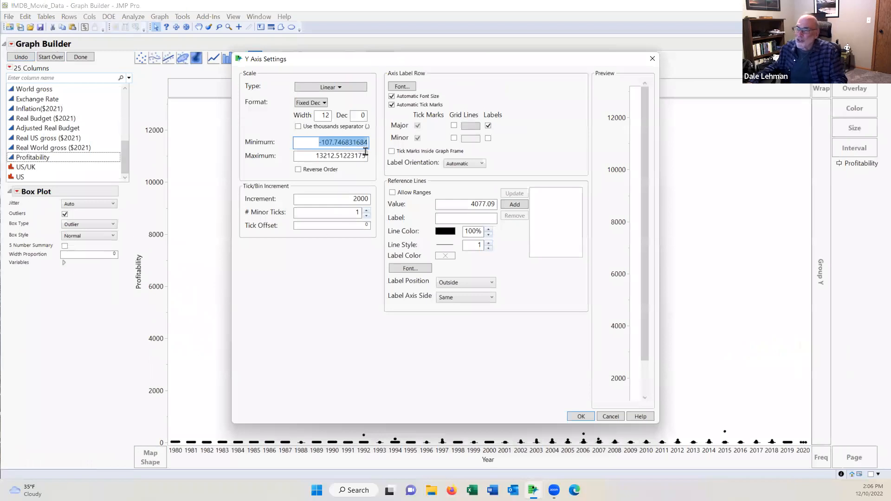
pyautogui.write('0')
pyautogui.press('Tab')
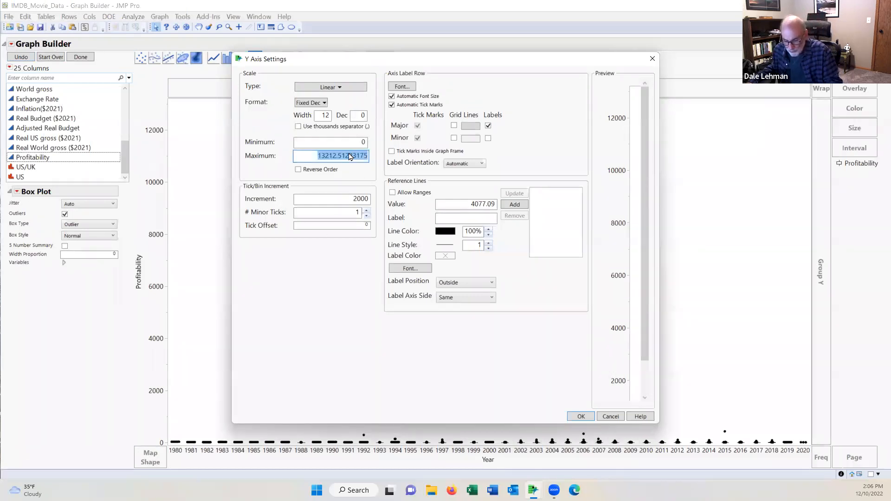
pyautogui.write('50')
pyautogui.click(360, 199)
pyautogui.doubleClick(360, 198)
pyautogui.write('5')
pyautogui.click(580, 416)
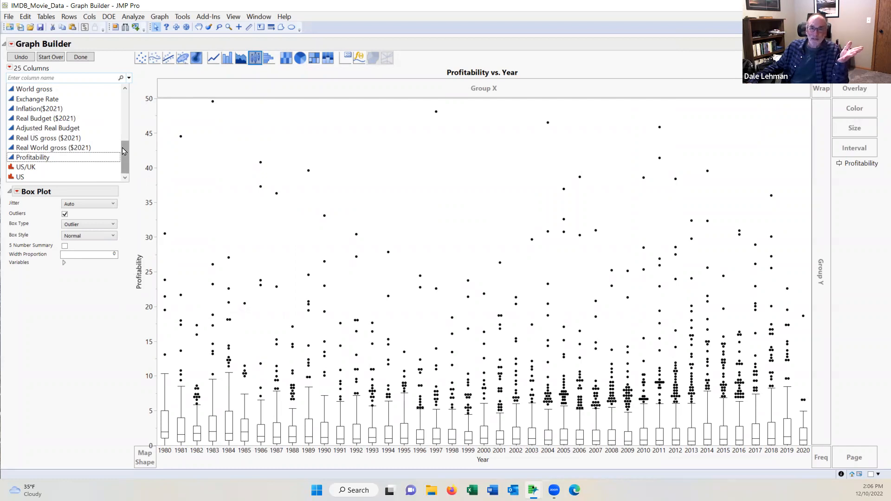
# - Add a local data filter to the graph using the Genre column
pyautogui.moveTo(124, 151); pyautogui.dragTo(126, 89)
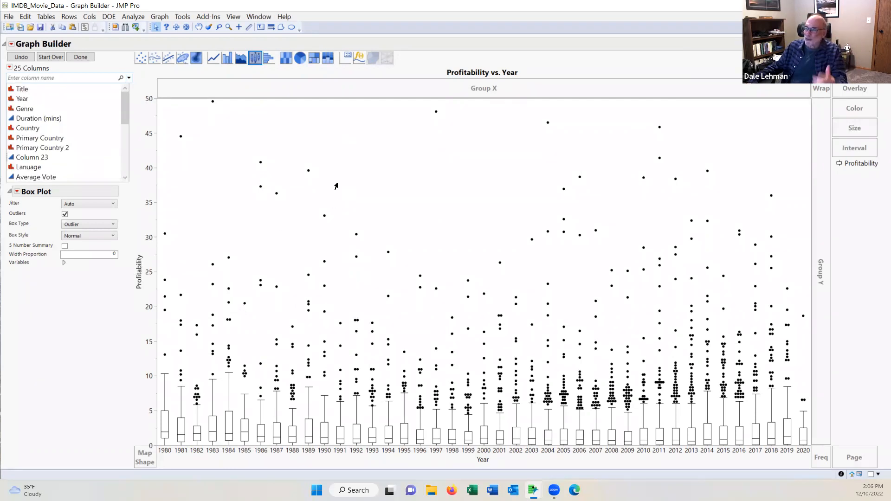
pyautogui.click(12, 45)
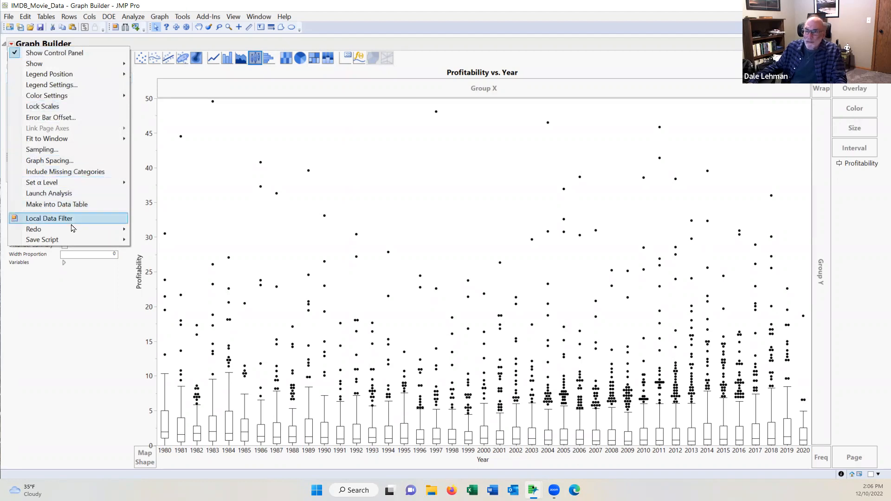
pyautogui.click(59, 218)
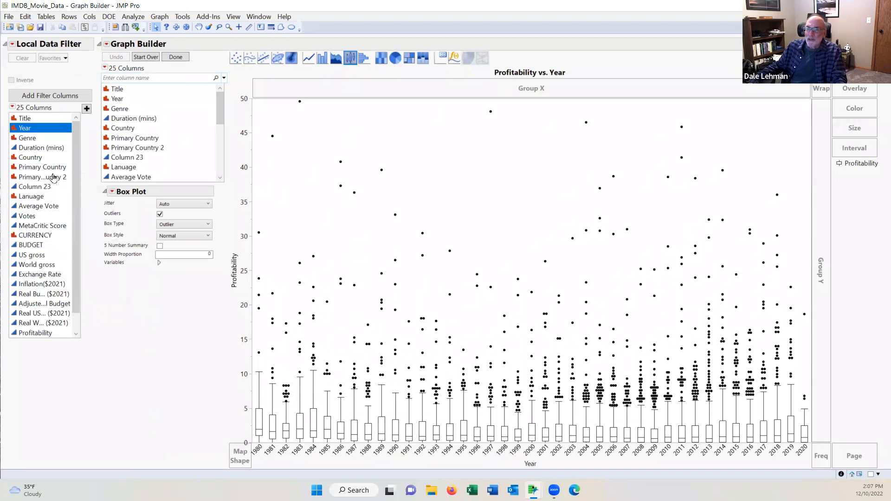
pyautogui.click(42, 138)
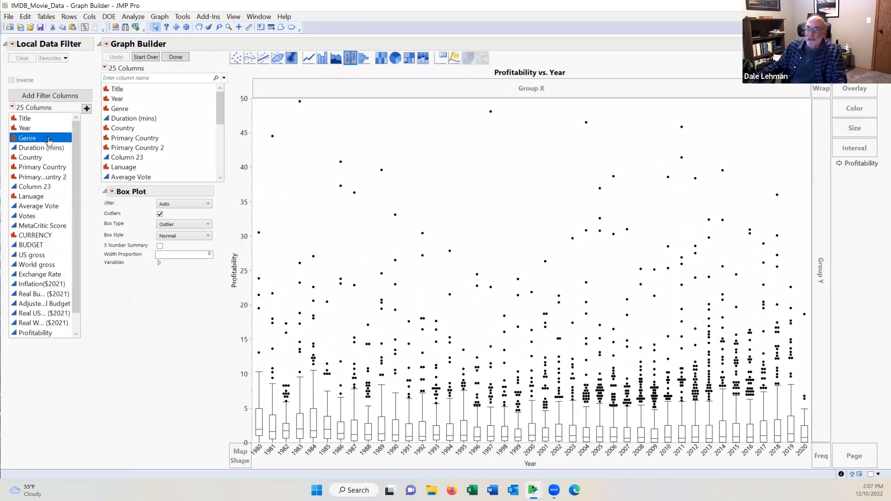
pyautogui.click(86, 110)
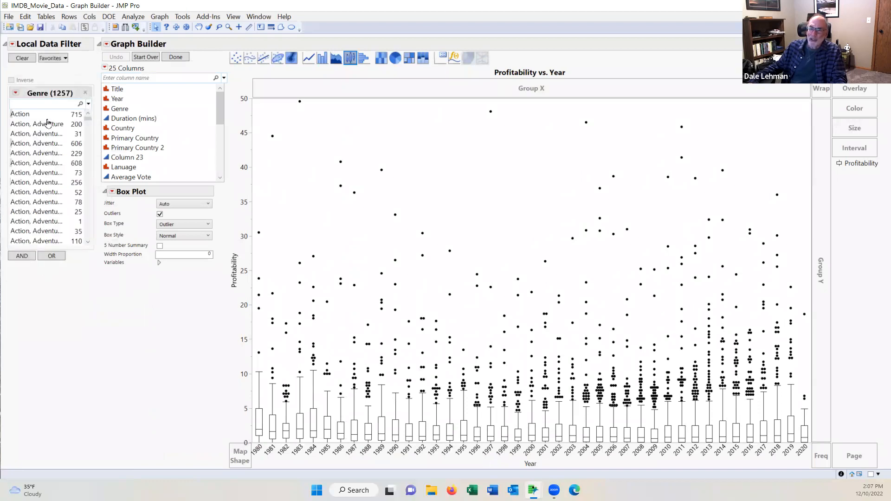
# - Hide the Graph Builder control panel and filter the box plots to the Action genre
pyautogui.click(107, 44)
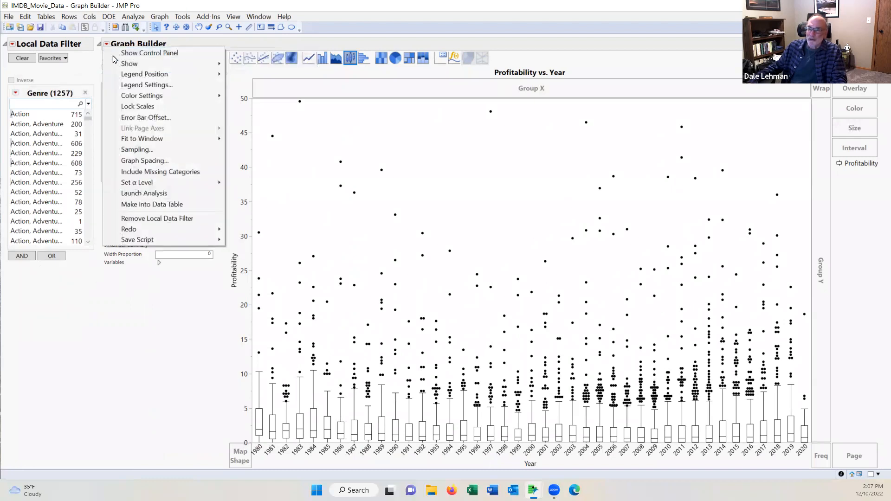
pyautogui.click(128, 53)
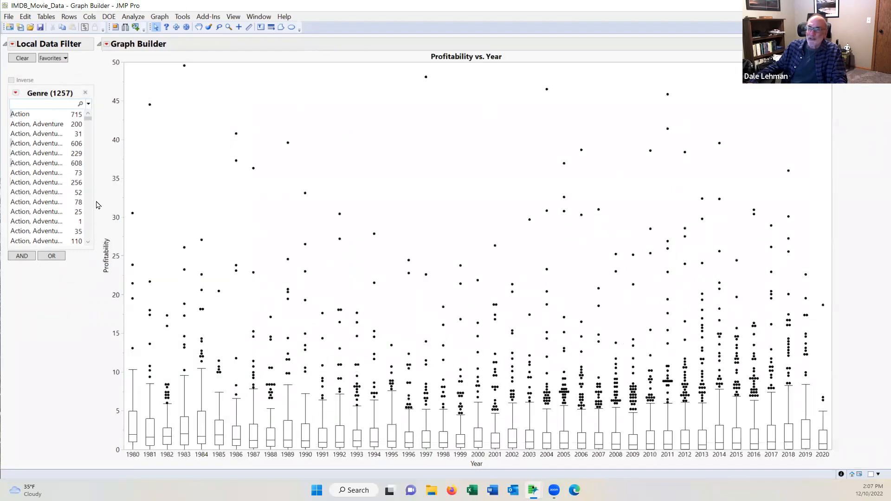
pyautogui.click(21, 114)
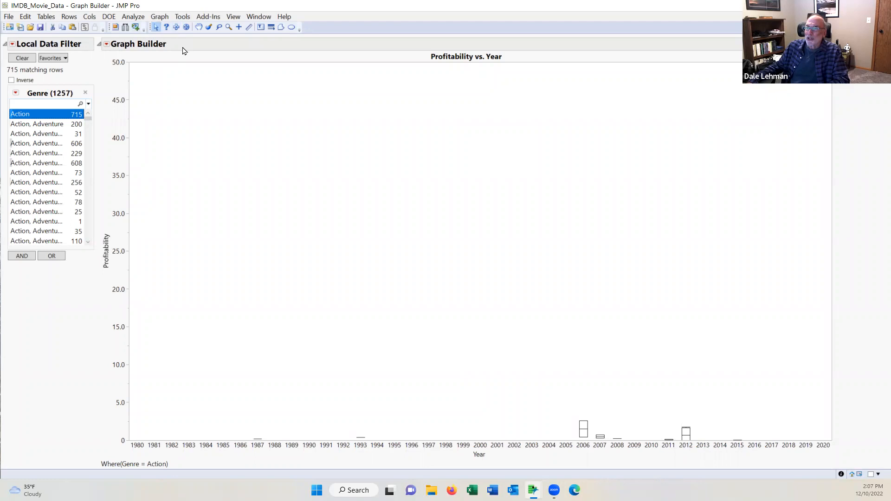
# - Change the box plots to a bar chart of mean Profitability by Year, with the control panel hidden again
pyautogui.click(106, 45)
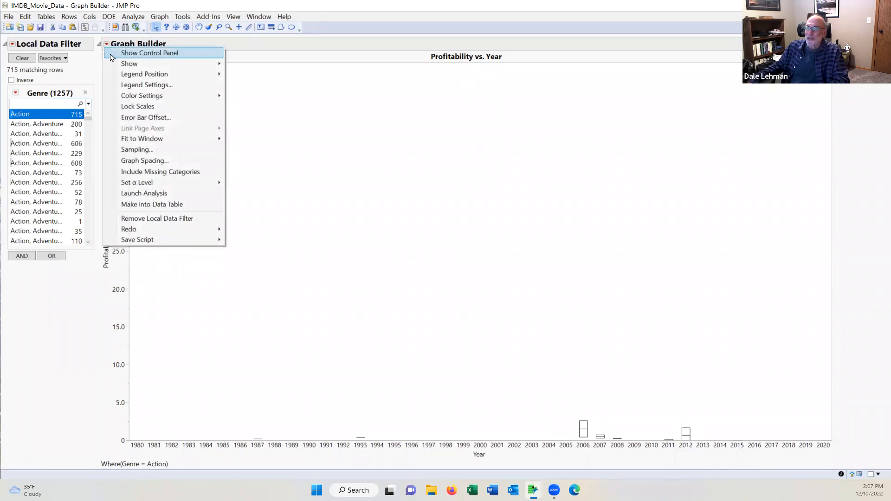
pyautogui.click(139, 52)
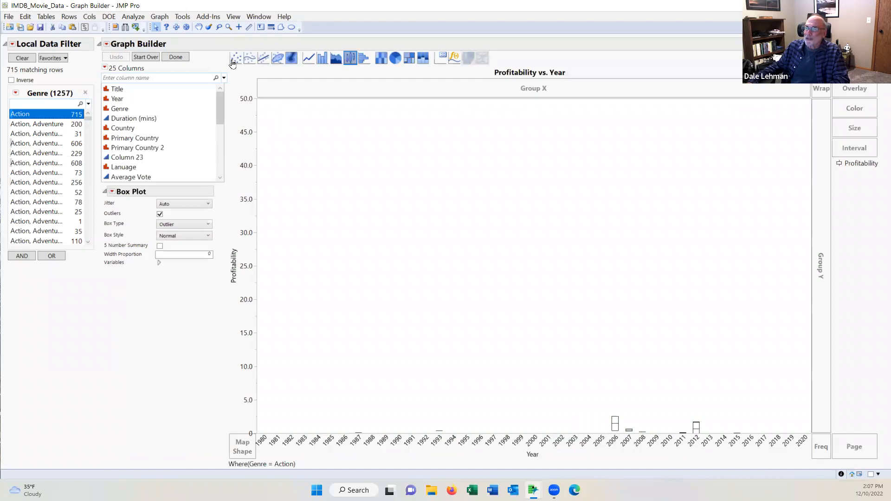
pyautogui.click(236, 60)
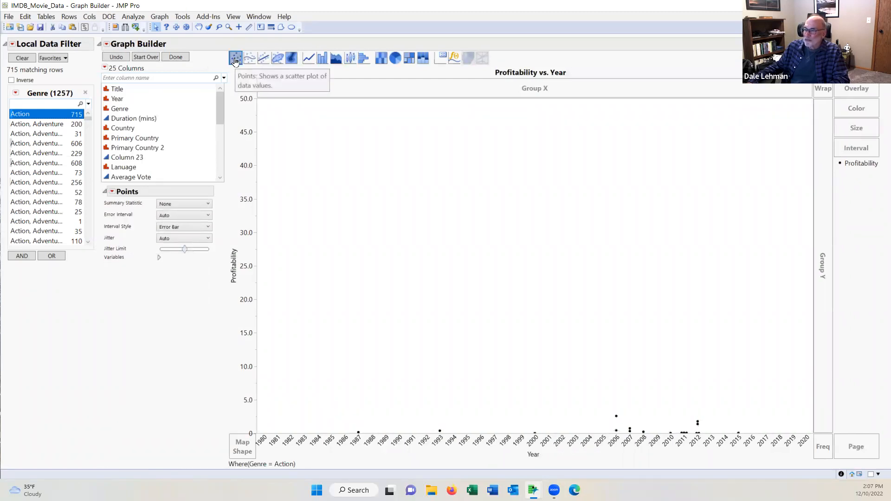
pyautogui.click(321, 59)
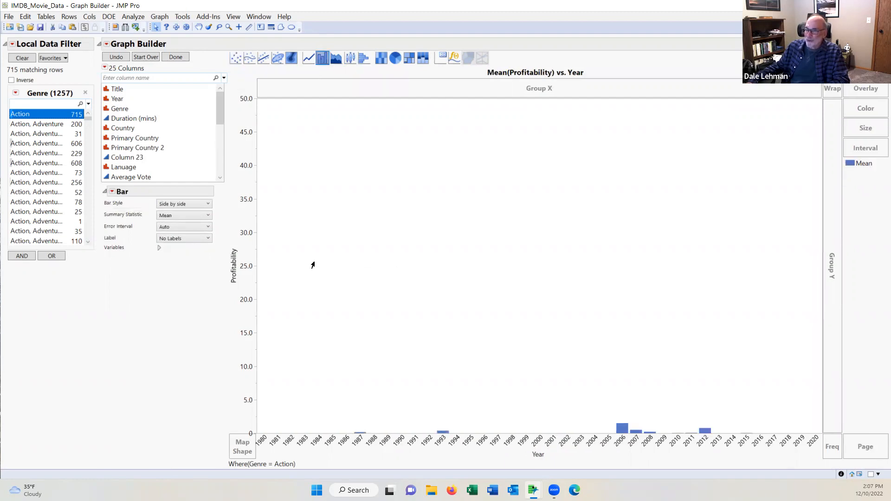
pyautogui.click(169, 216)
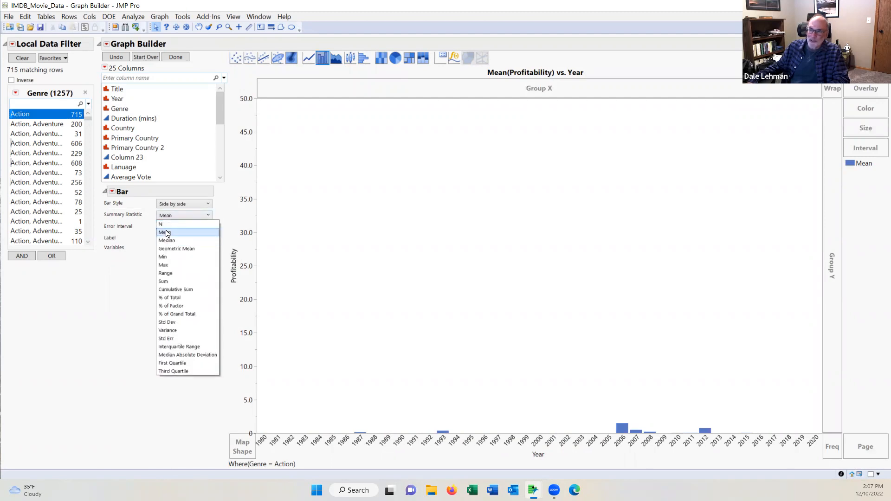
pyautogui.click(166, 232)
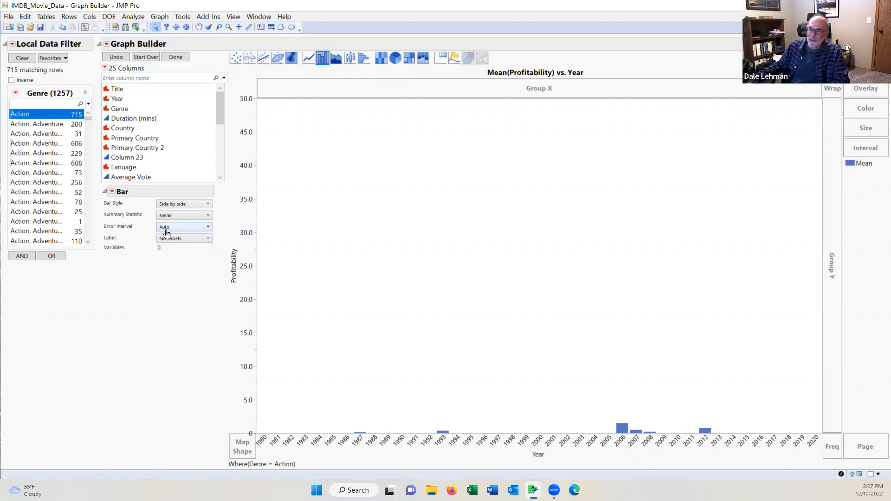
pyautogui.click(107, 44)
pyautogui.click(111, 54)
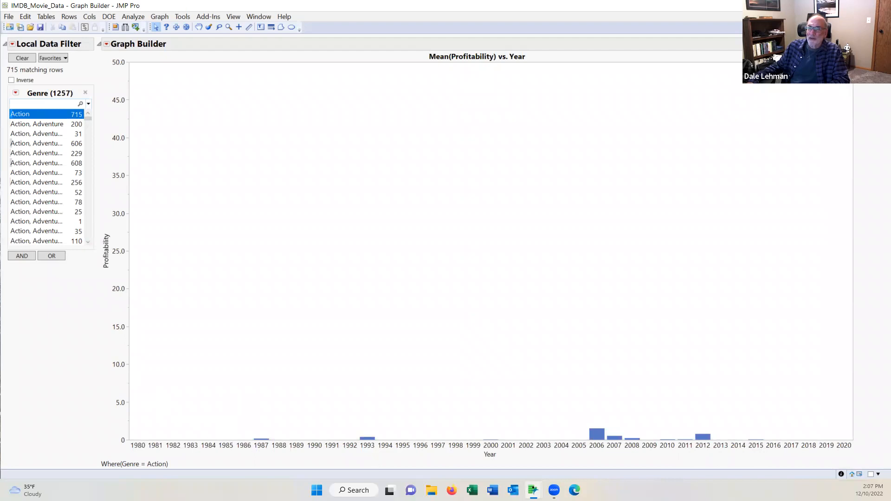
# - Compare the mean profitability bars for the Action, Adventure genre and the Comedy, Family, Mystery genre using the local data filter
pyautogui.click(25, 126)
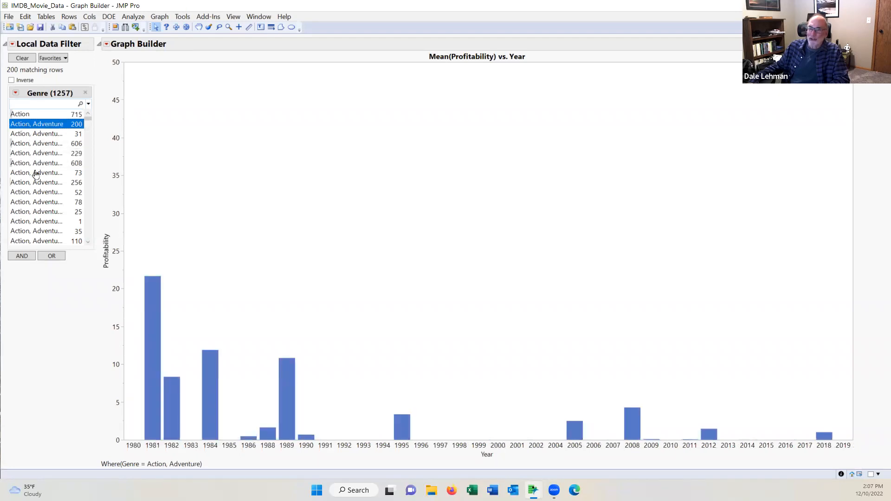
pyautogui.scroll(-3, 43, 193)
pyautogui.click(88, 137)
pyautogui.click(90, 155)
pyautogui.moveTo(90, 155); pyautogui.dragTo(84, 181)
pyautogui.click(19, 184)
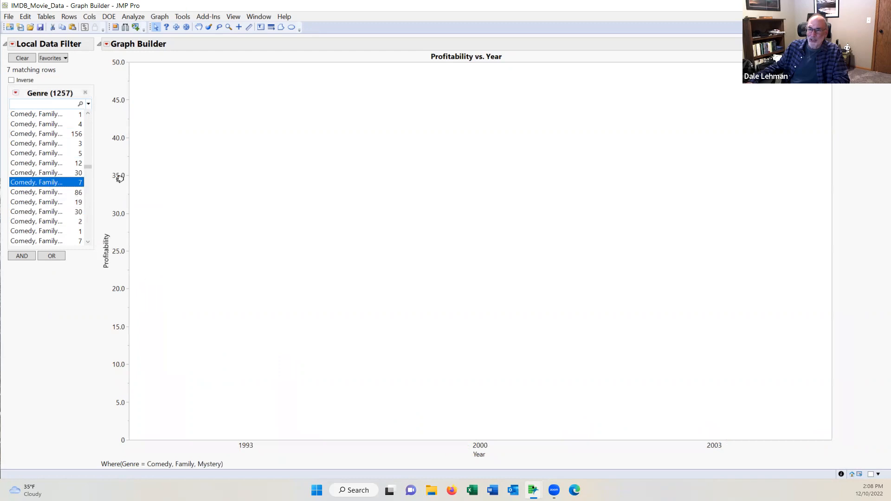
# - View the mean profitability bars for the Comedy, Family, Fantasy genre and the Crime, Drama, Thriller genre
pyautogui.click(58, 134)
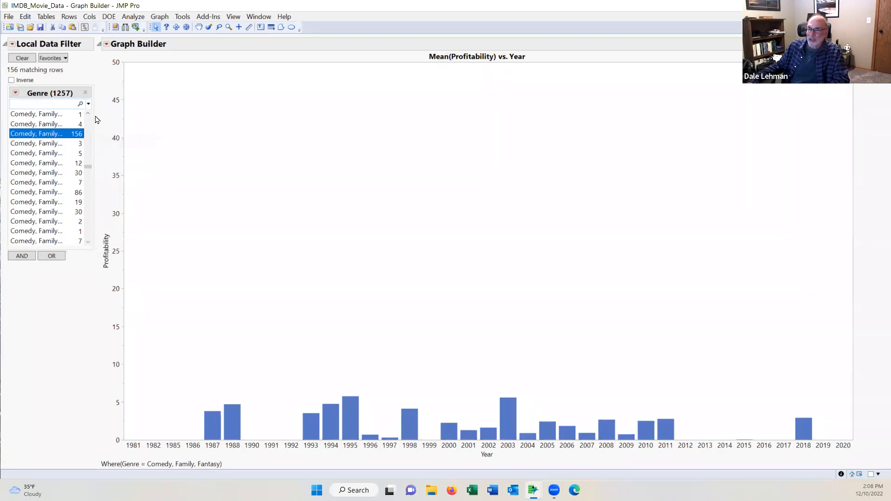
pyautogui.moveTo(89, 168); pyautogui.dragTo(88, 179)
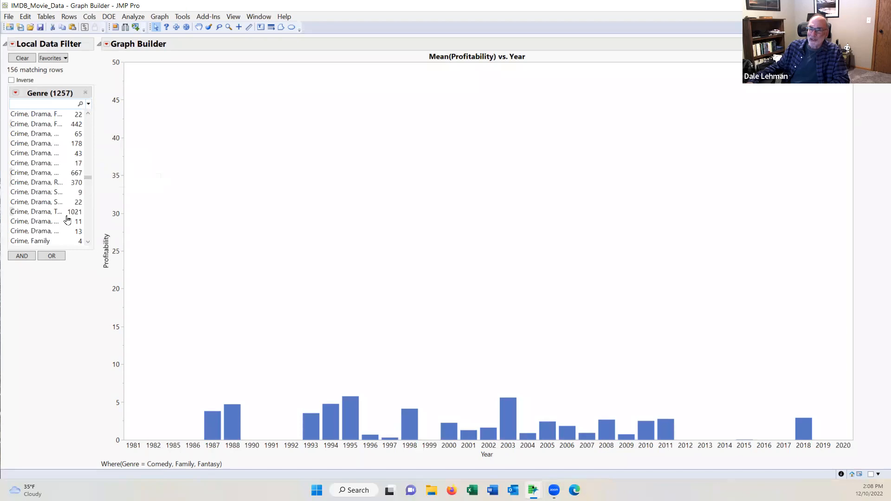
pyautogui.click(46, 212)
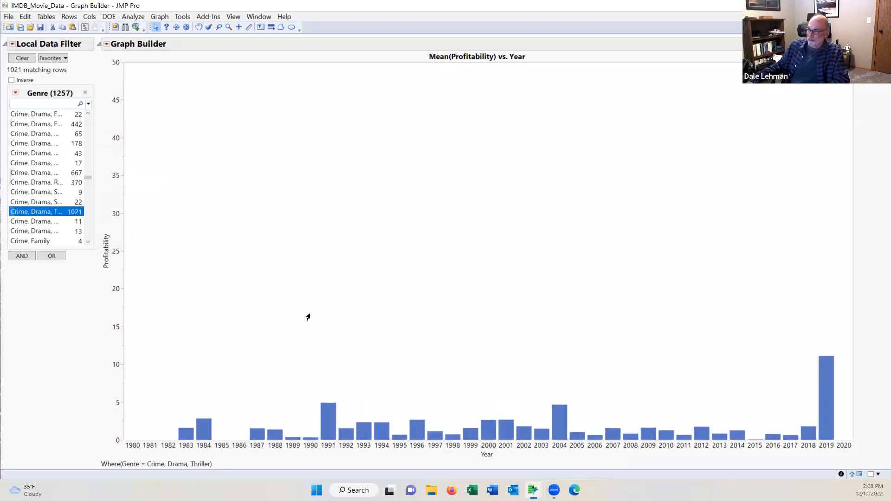
pyautogui.moveTo(87, 177); pyautogui.dragTo(87, 211)
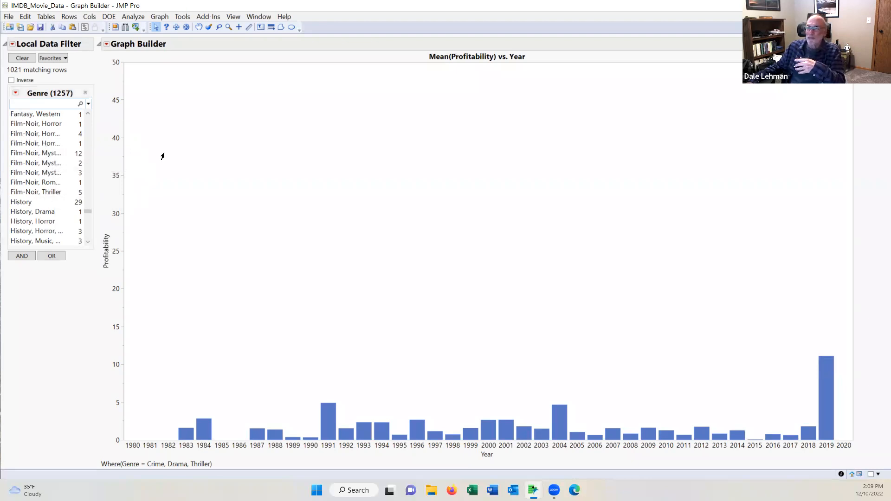
# - Start the graph over with the control panel shown and remove the local data filter
pyautogui.click(107, 44)
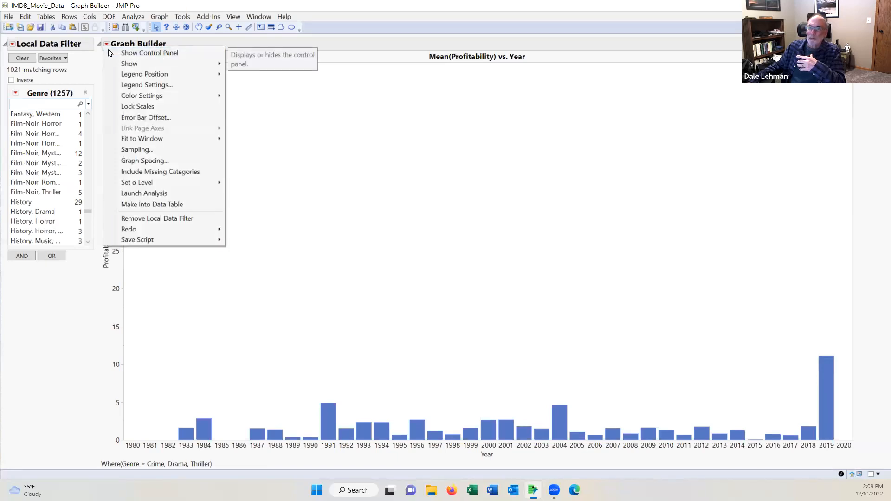
pyautogui.click(114, 53)
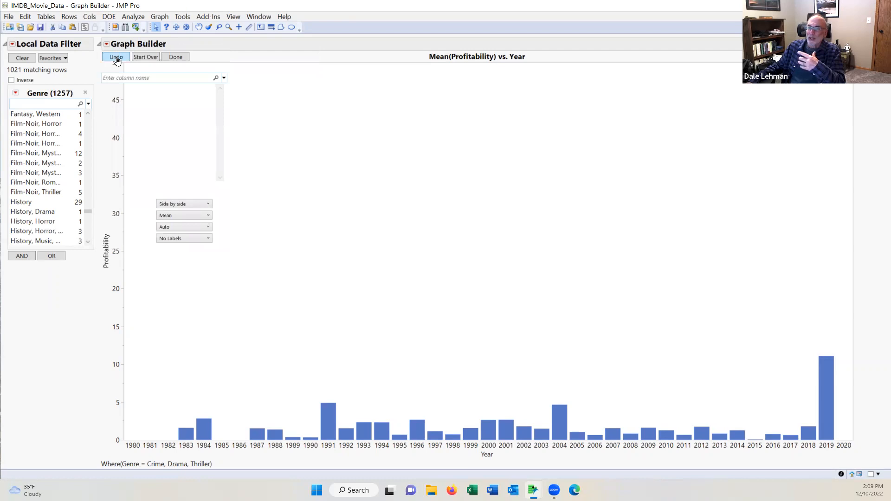
pyautogui.click(116, 59)
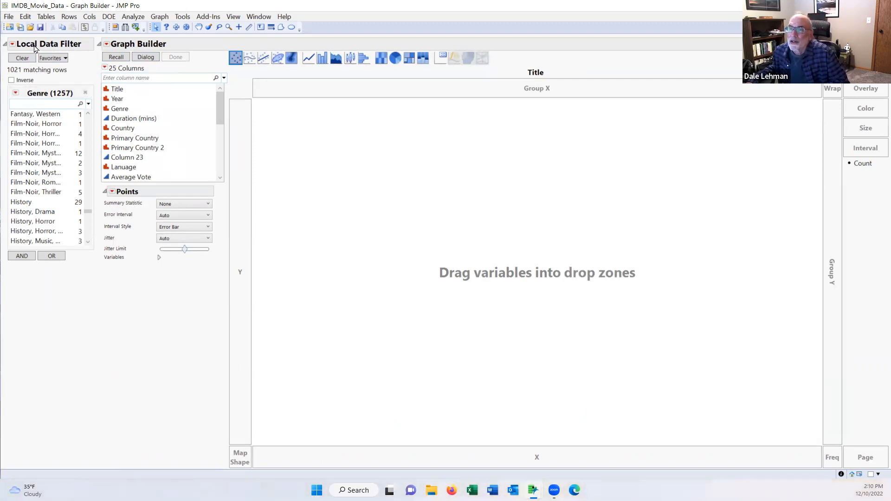
pyautogui.click(12, 43)
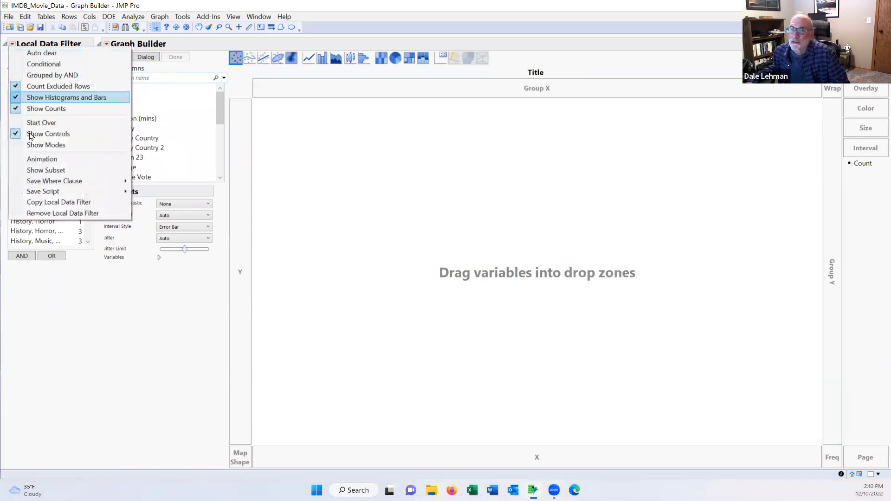
pyautogui.click(36, 214)
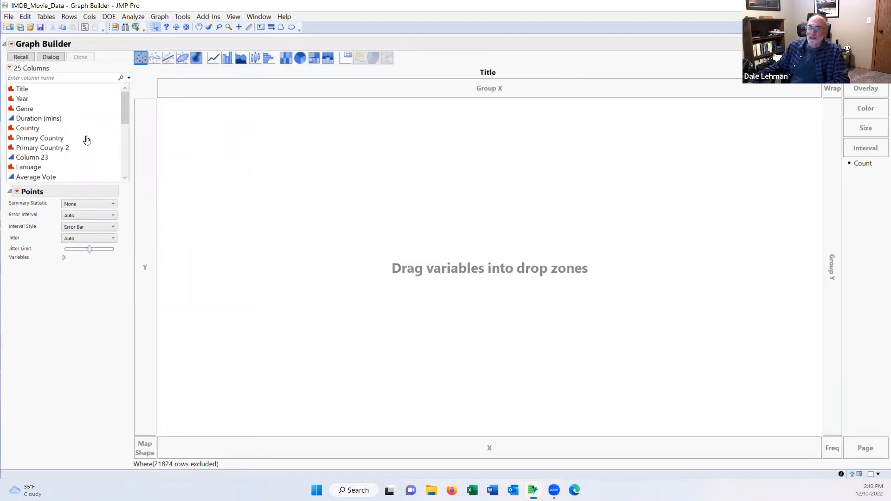
# - Plot MetaCritic Score on the Y axis against Average Vote on the X axis, adding points to the smoother line
pyautogui.scroll(-2, 68, 153)
pyautogui.scroll(-1, 67, 160)
pyautogui.click(52, 151)
pyautogui.moveTo(52, 151); pyautogui.dragTo(257, 454)
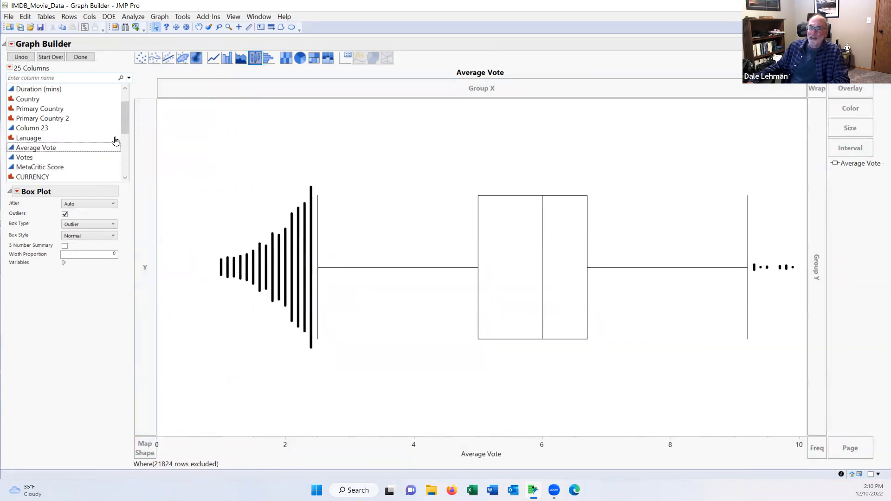
pyautogui.moveTo(50, 172); pyautogui.dragTo(141, 204)
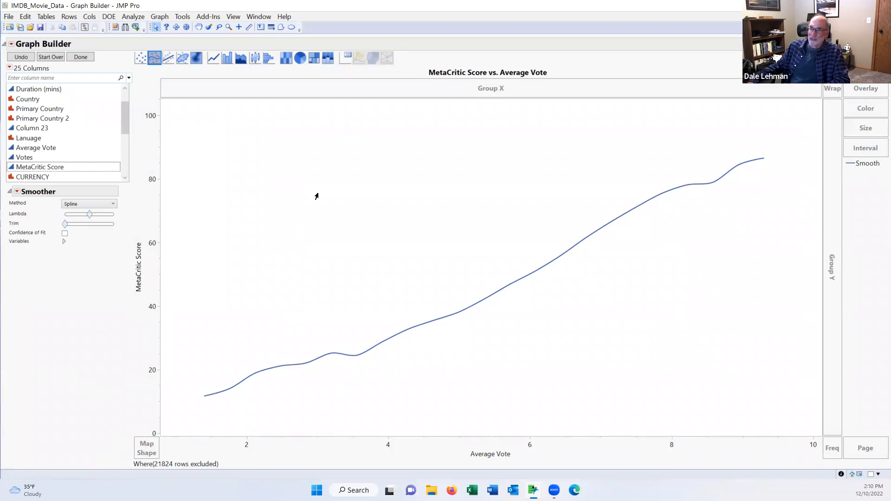
pyautogui.click(141, 58)
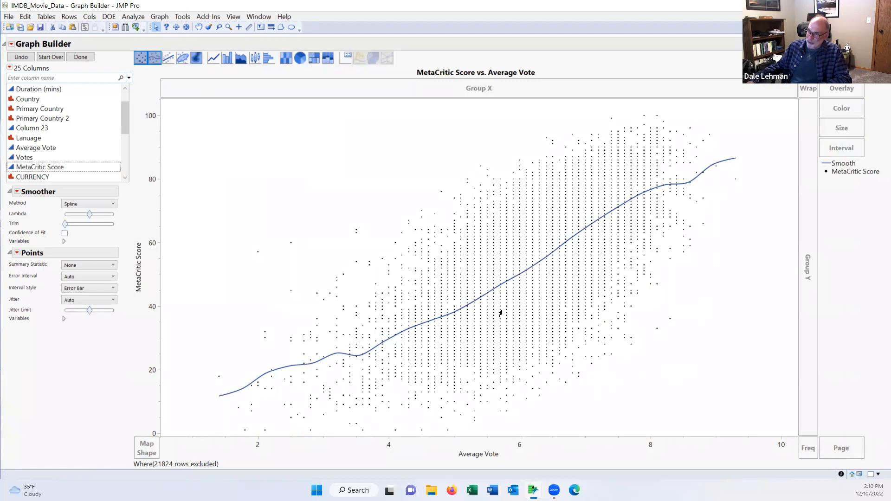
# - Lasso the outlying points with high Average Vote but low MetaCritic Score and create a subset table of the selected rows with all columns
pyautogui.moveTo(535, 180)
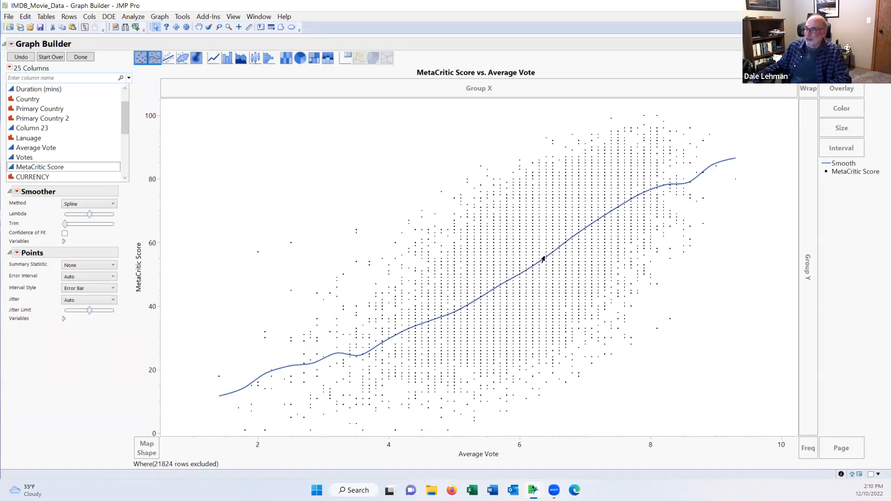
pyautogui.click(219, 27)
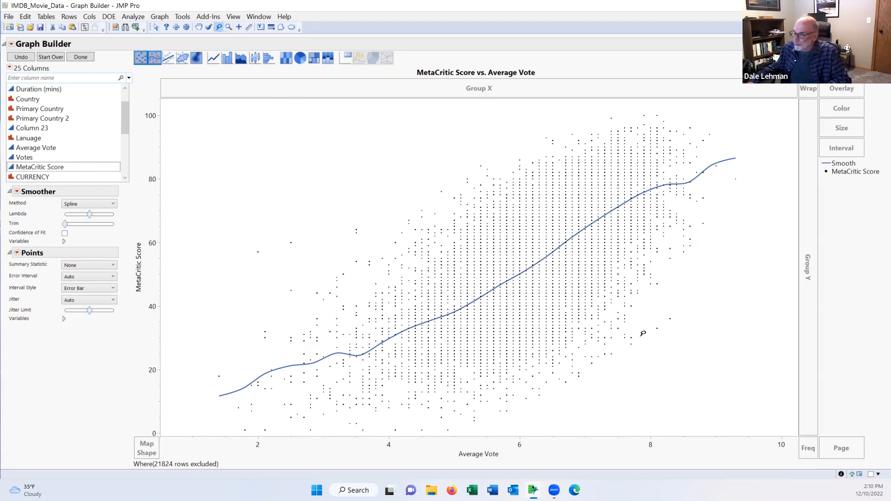
pyautogui.moveTo(653, 312)
pyautogui.mouseDown()
pyautogui.moveTo(682, 309)
pyautogui.moveTo(673, 338)
pyautogui.moveTo(647, 351)
pyautogui.moveTo(626, 328)
pyautogui.moveTo(643, 319)
pyautogui.moveTo(637, 324)
pyautogui.mouseUp()
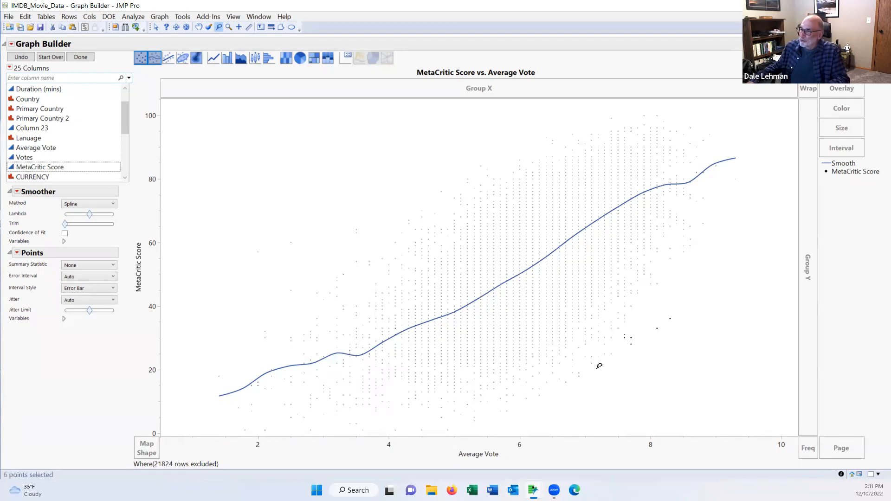
pyautogui.click(68, 17)
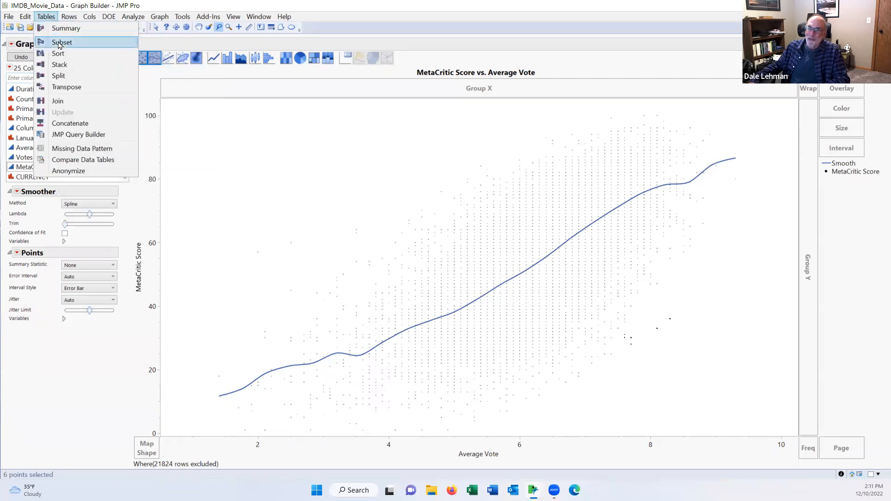
pyautogui.click(194, 101)
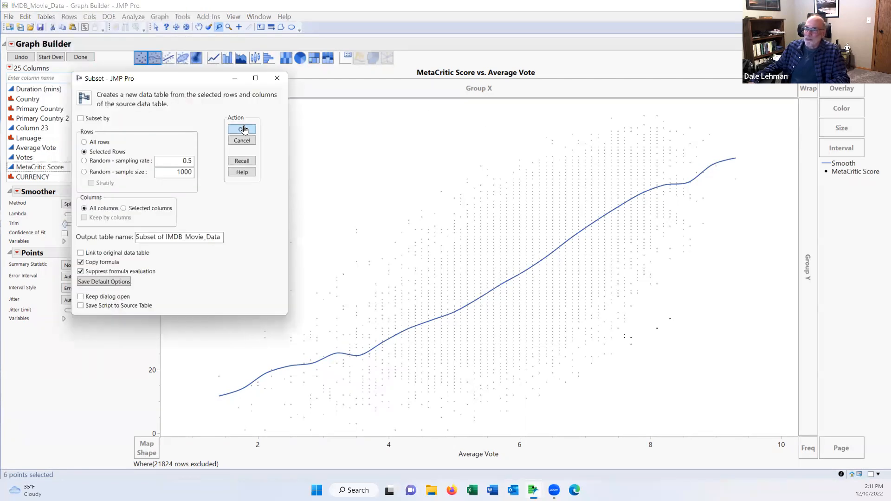
pyautogui.click(242, 130)
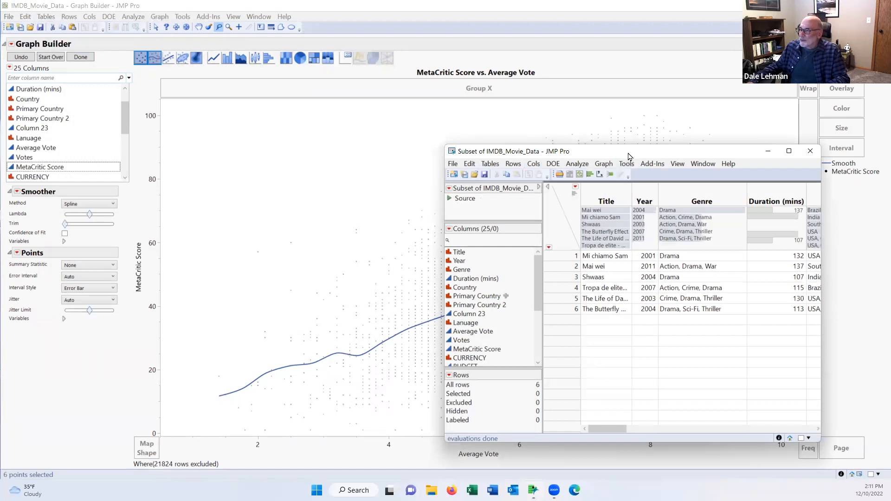
# - Enlarge the subset table to examine the outlier films' titles, countries, ratings and budgets, and close it without saving
pyautogui.moveTo(628, 156); pyautogui.dragTo(273, 63)
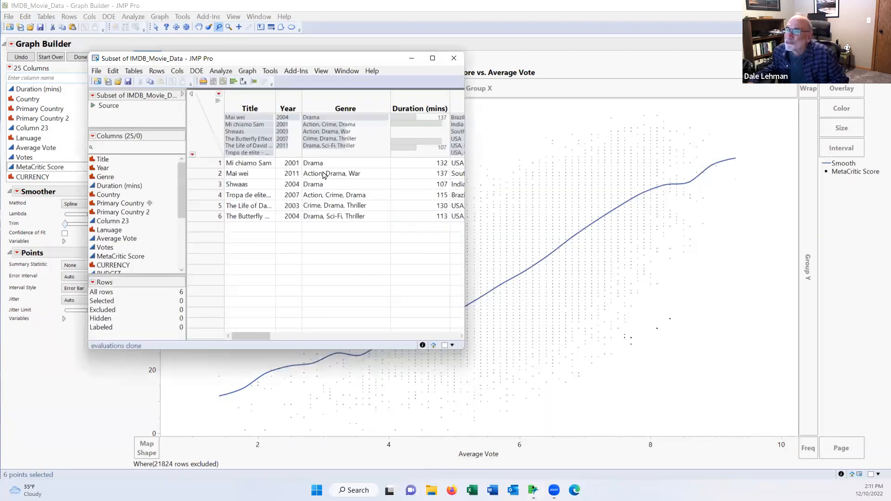
pyautogui.moveTo(276, 109); pyautogui.dragTo(302, 111)
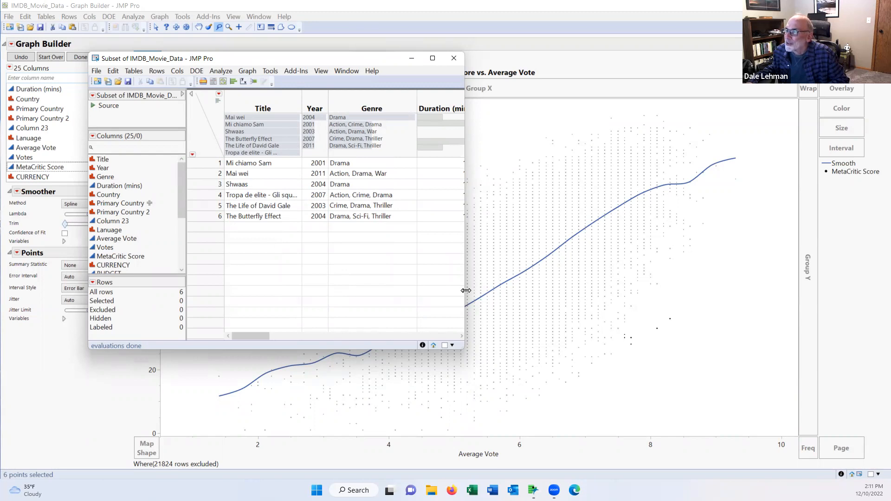
pyautogui.moveTo(465, 290); pyautogui.dragTo(694, 305)
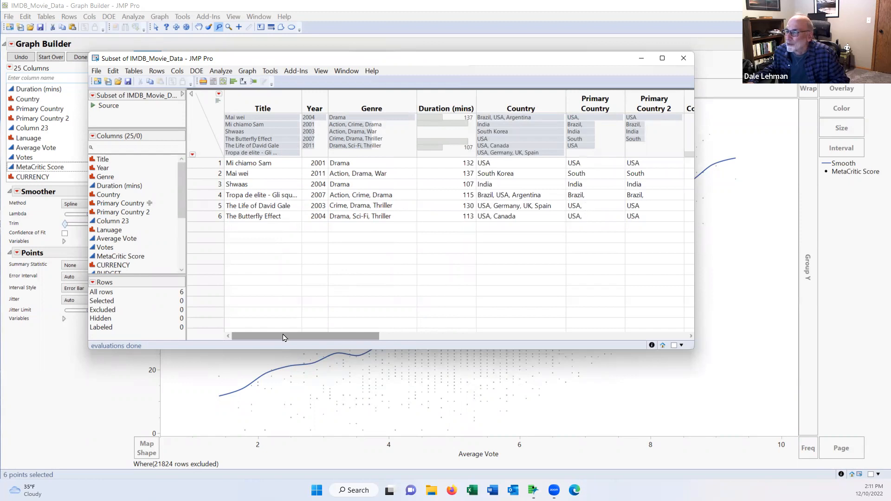
pyautogui.moveTo(282, 338); pyautogui.dragTo(384, 339)
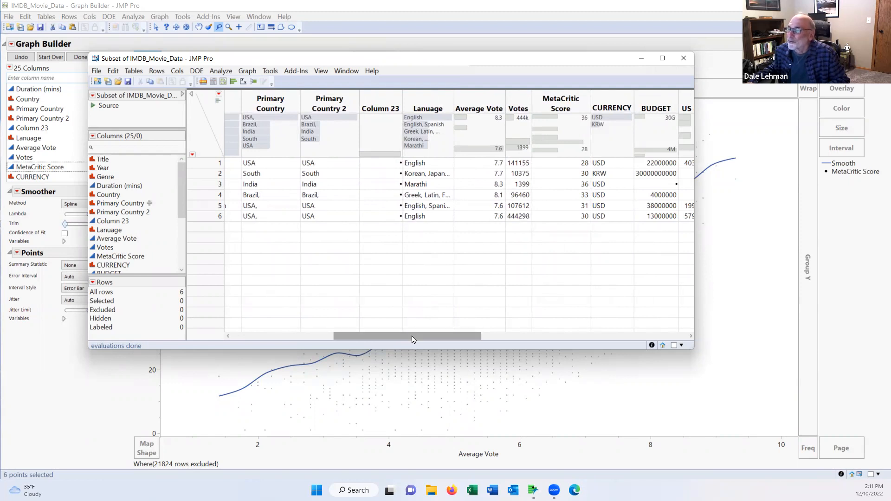
pyautogui.moveTo(406, 340); pyautogui.dragTo(305, 340)
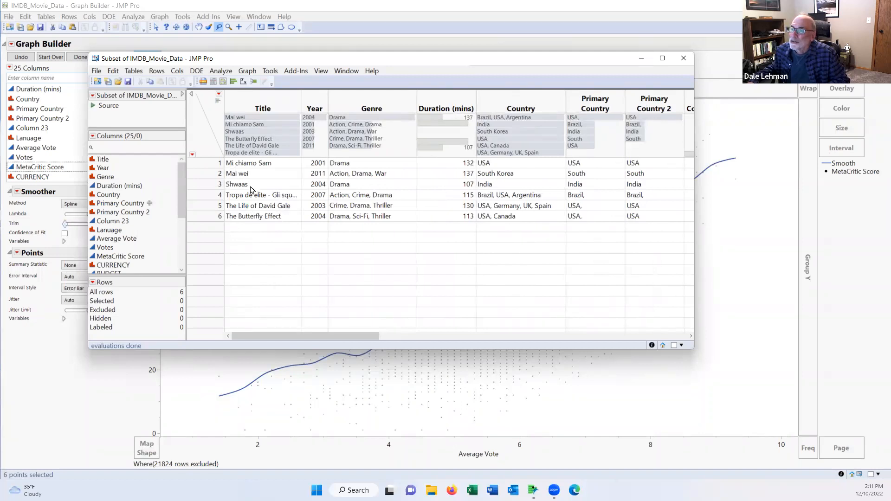
pyautogui.moveTo(293, 337); pyautogui.dragTo(510, 342)
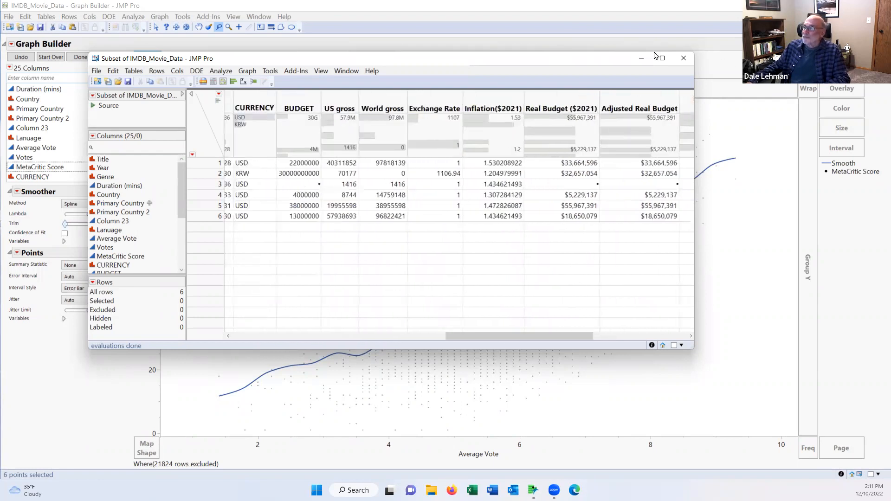
pyautogui.click(684, 61)
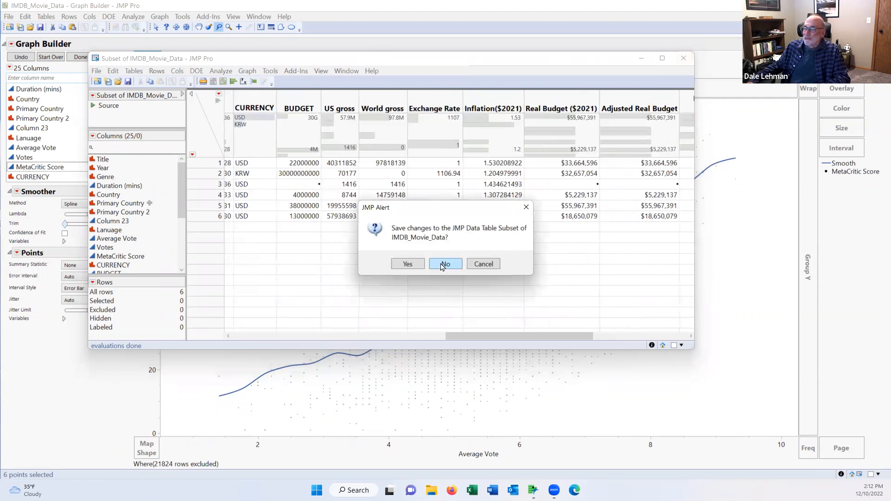
pyautogui.click(443, 265)
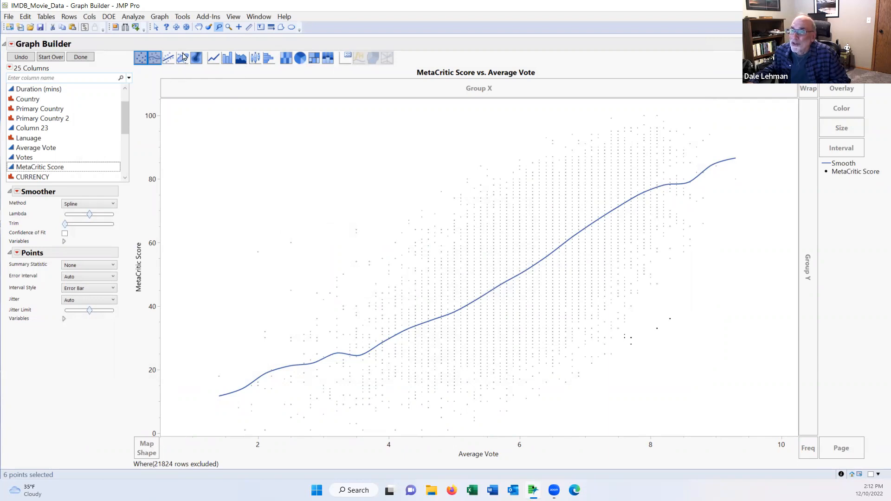
# - Lasso the outlying points with low Average Vote but high MetaCritic Score and create a subset table of the selected rows
pyautogui.click(219, 28)
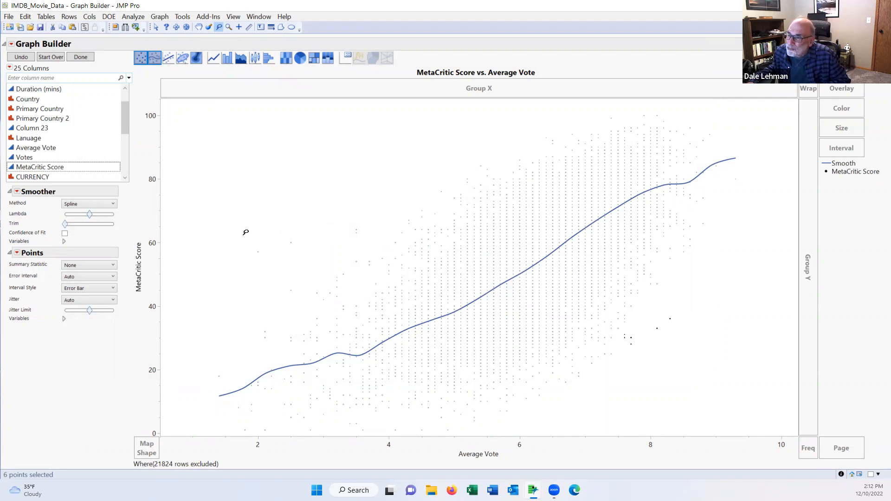
pyautogui.moveTo(254, 229)
pyautogui.mouseDown()
pyautogui.moveTo(274, 217)
pyautogui.moveTo(330, 223)
pyautogui.moveTo(339, 237)
pyautogui.moveTo(389, 222)
pyautogui.moveTo(343, 248)
pyautogui.moveTo(272, 259)
pyautogui.moveTo(243, 253)
pyautogui.moveTo(259, 224)
pyautogui.mouseUp()
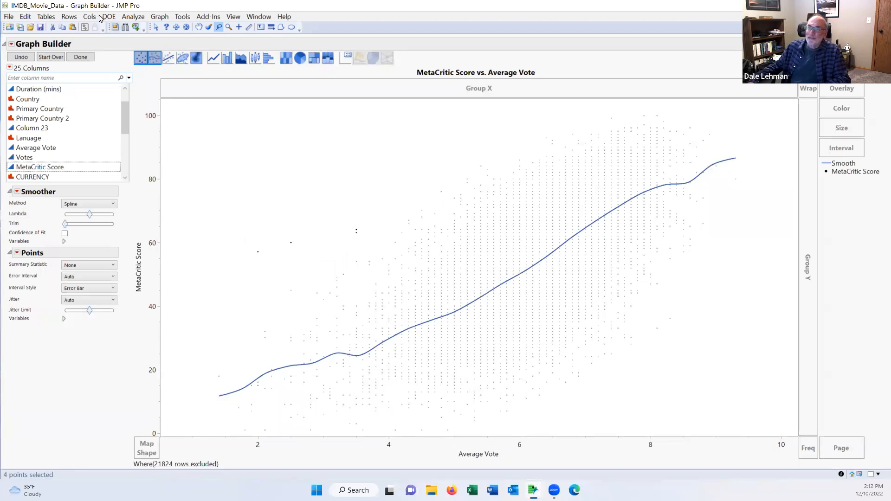
pyautogui.click(53, 17)
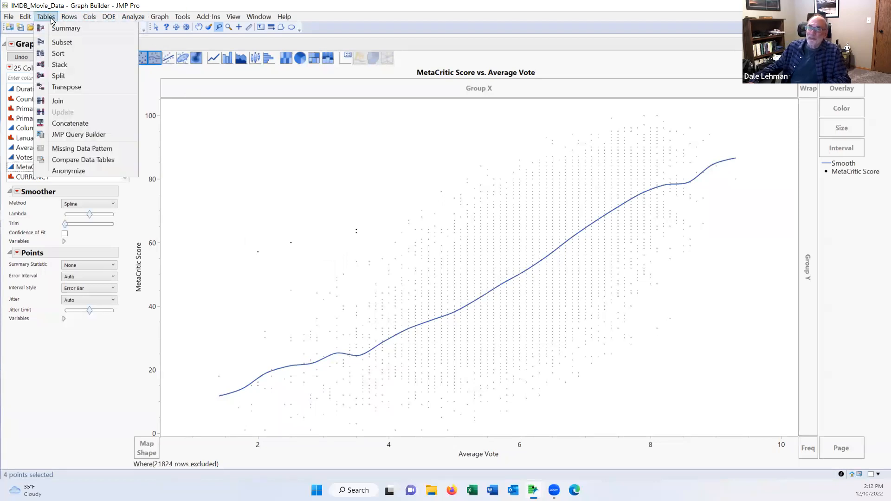
pyautogui.click(56, 40)
pyautogui.click(240, 129)
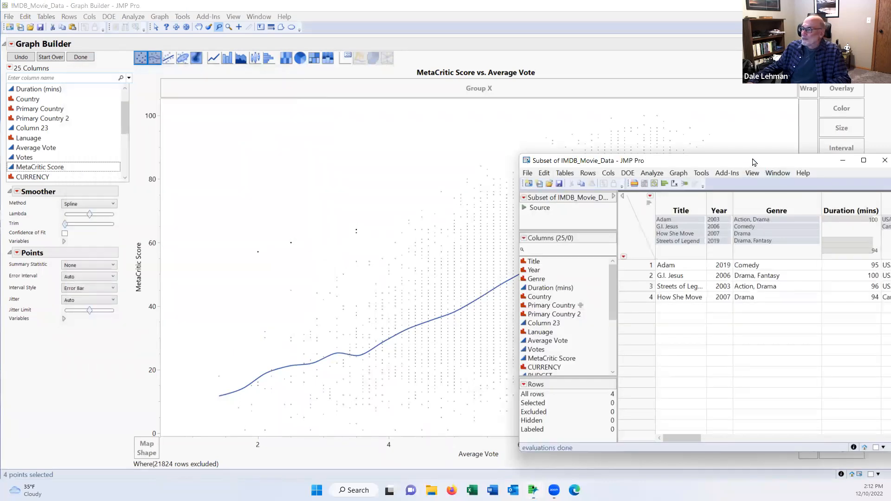
# - Widen the subset table and its Title column to examine the outlier films, close it without saving and return to the arrow tool
pyautogui.moveTo(757, 162); pyautogui.dragTo(401, 21)
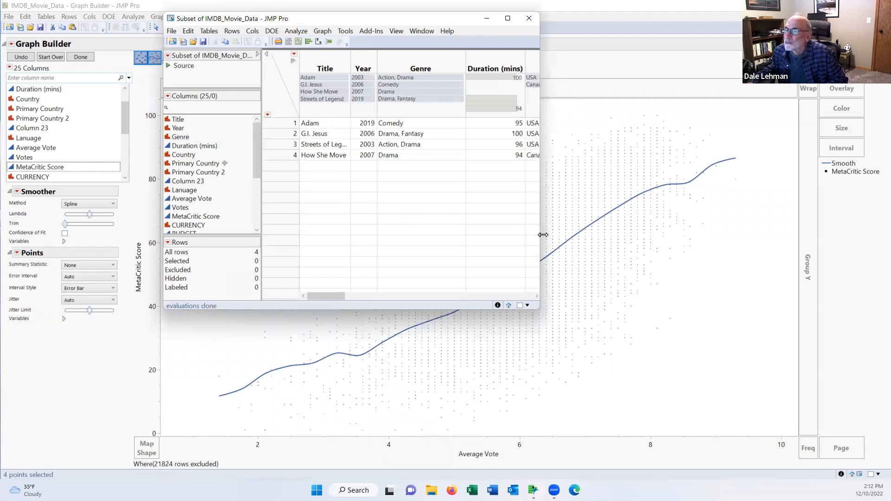
pyautogui.moveTo(543, 235); pyautogui.dragTo(747, 234)
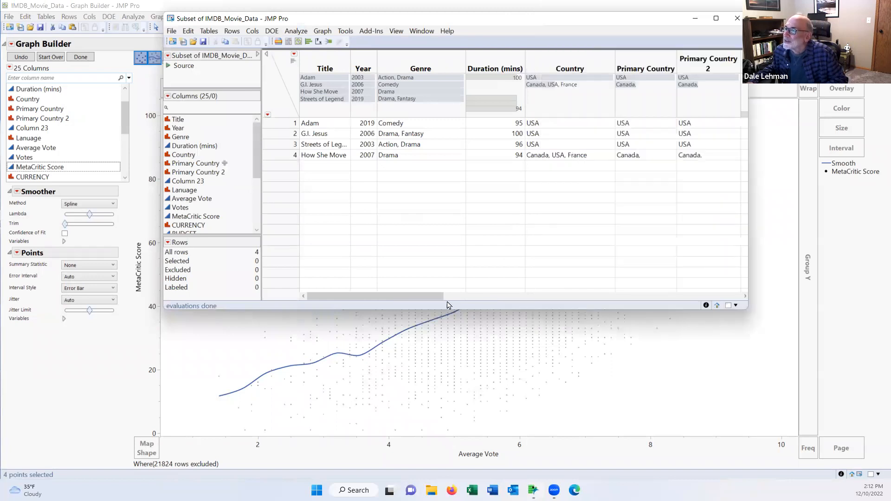
pyautogui.moveTo(352, 60); pyautogui.dragTo(399, 61)
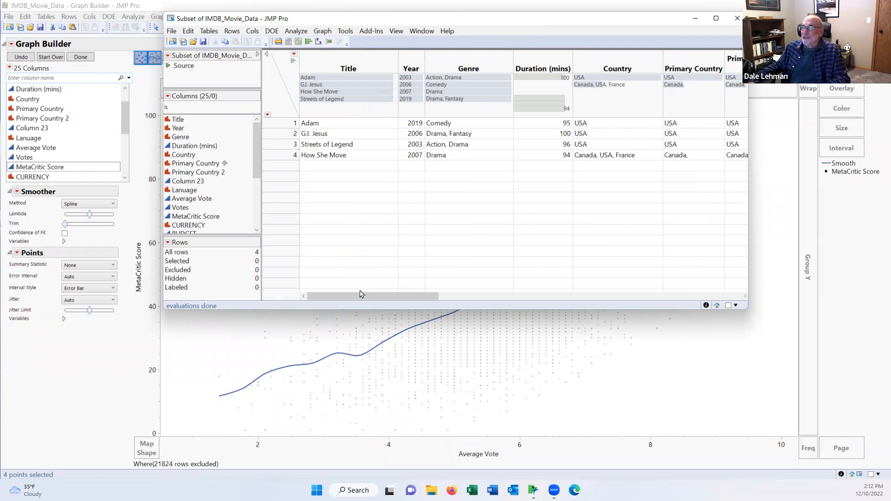
pyautogui.moveTo(358, 298); pyautogui.dragTo(341, 319)
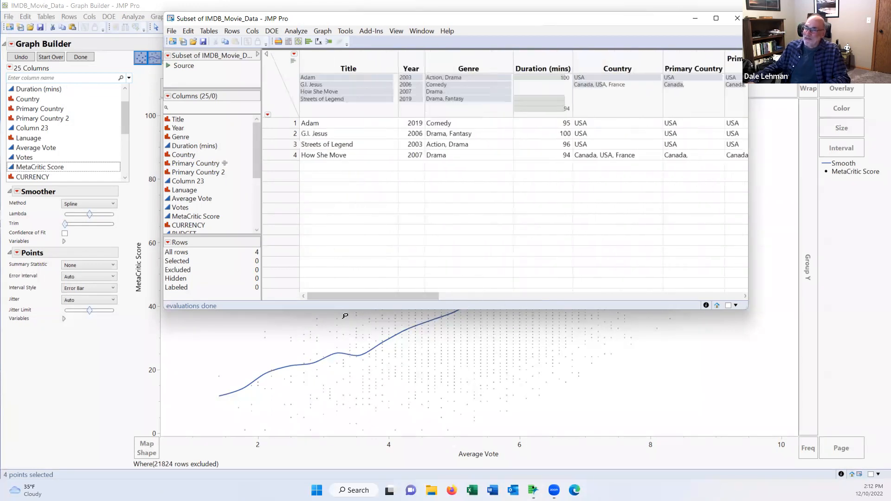
pyautogui.click(737, 19)
pyautogui.click(444, 263)
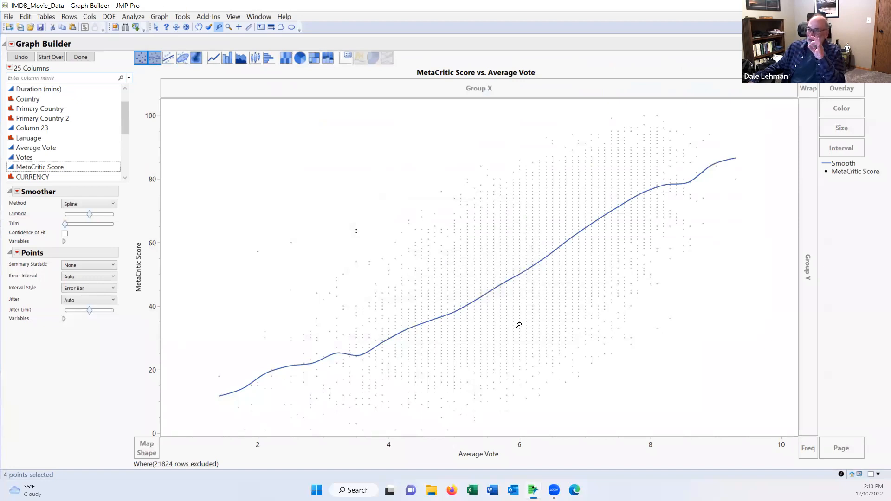
pyautogui.click(156, 27)
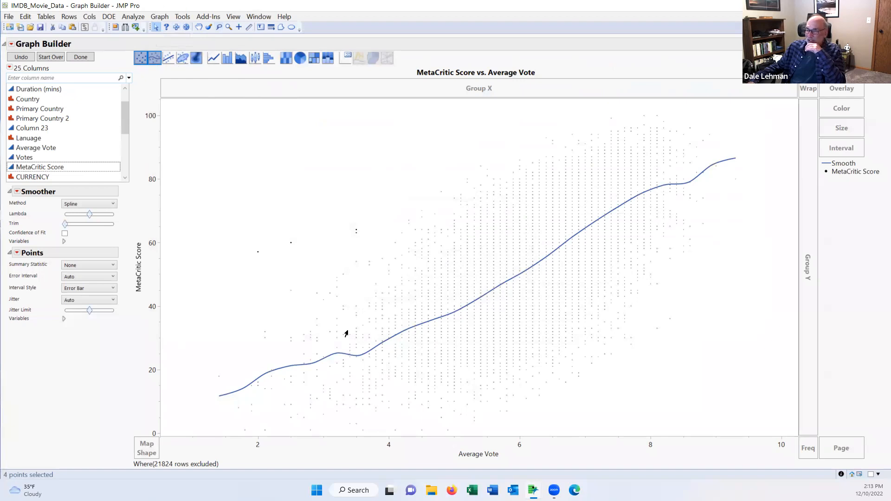
pyautogui.moveTo(357, 350)
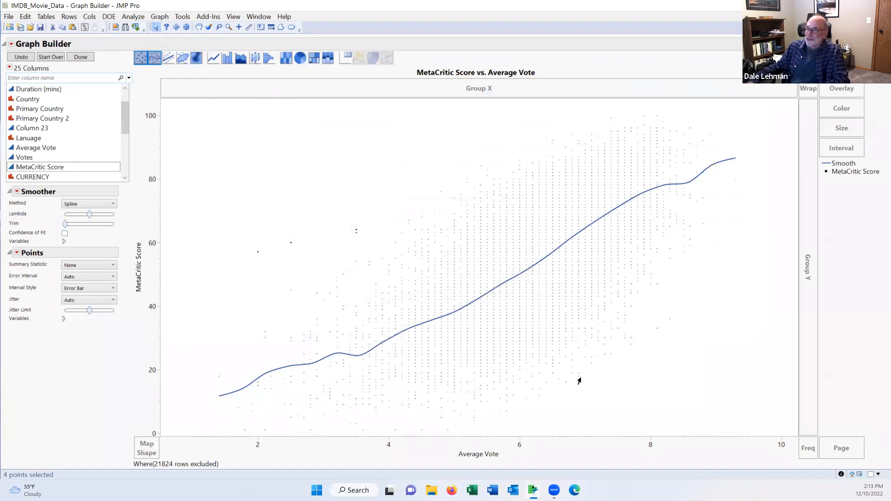
pyautogui.moveTo(575, 379)
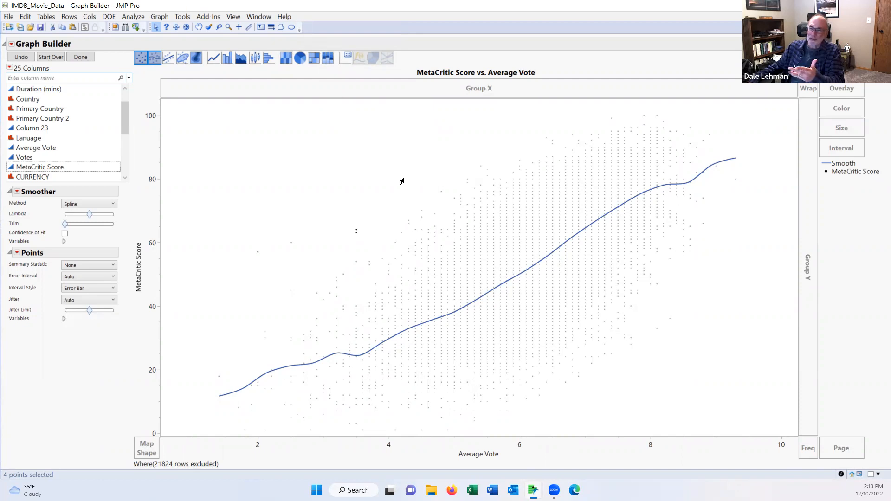
pyautogui.click(138, 18)
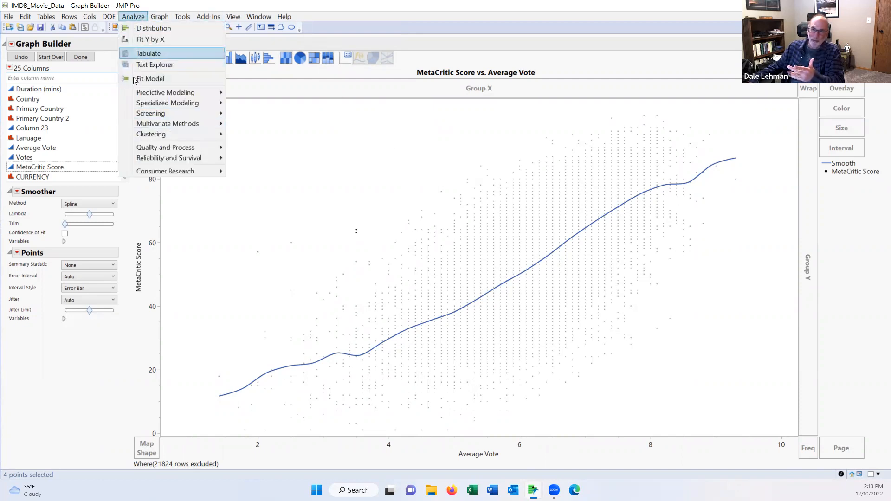
pyautogui.click(127, 19)
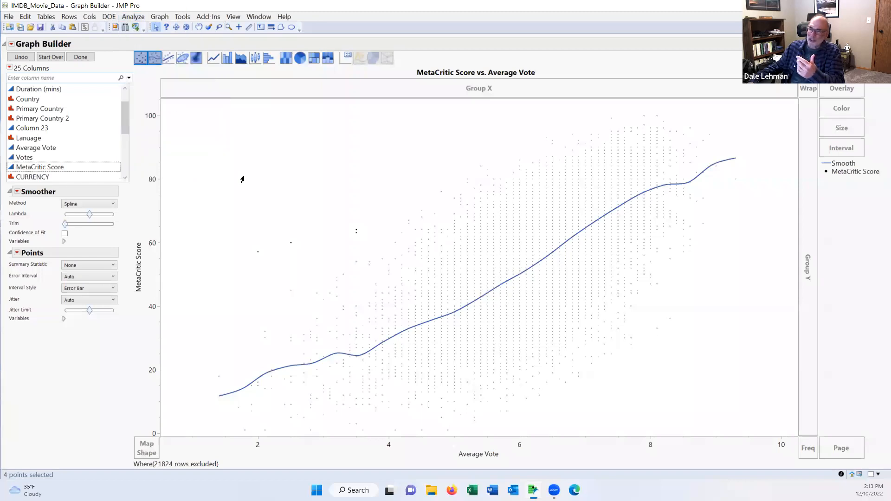